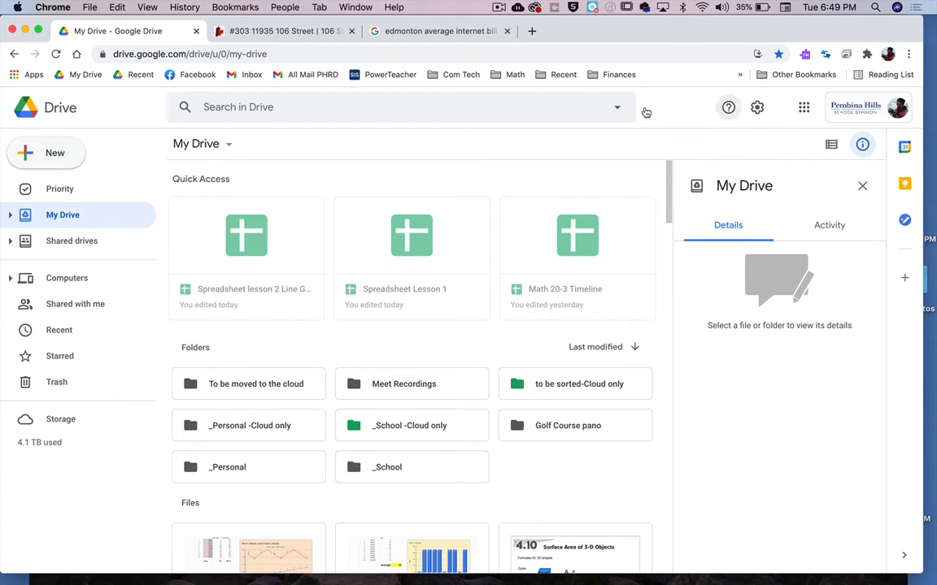
Create a new blank Google Sheets spreadsheet in My Drive
left_click(39, 155)
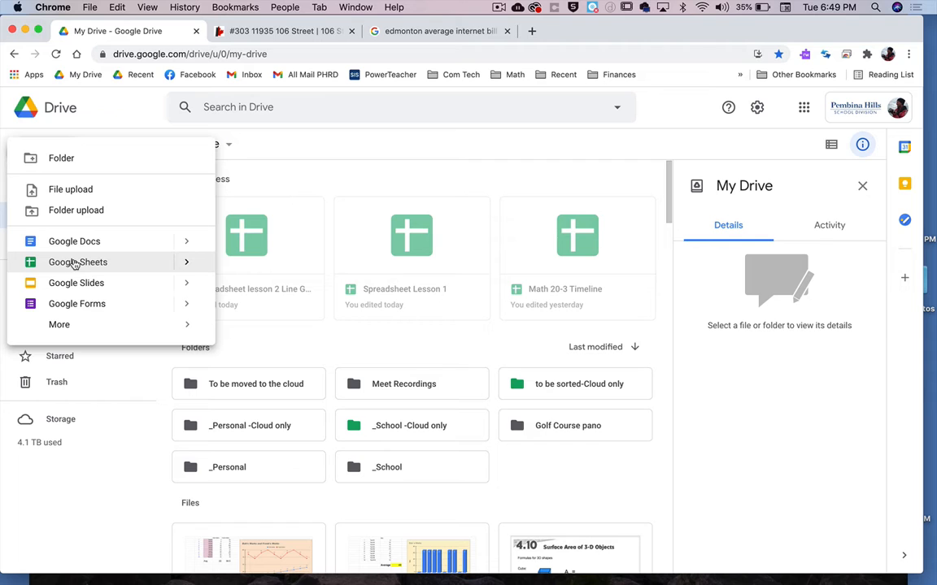
left_click(187, 263)
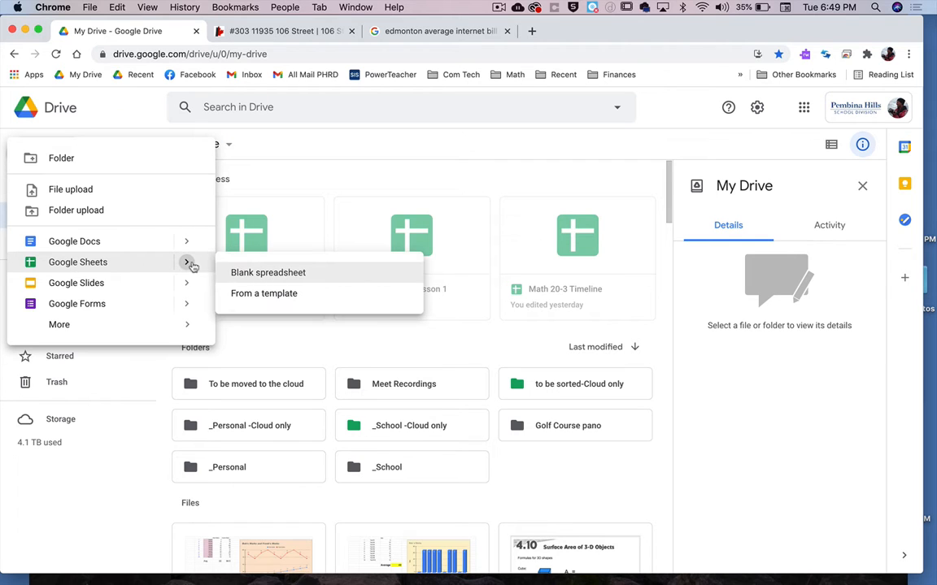
left_click(261, 274)
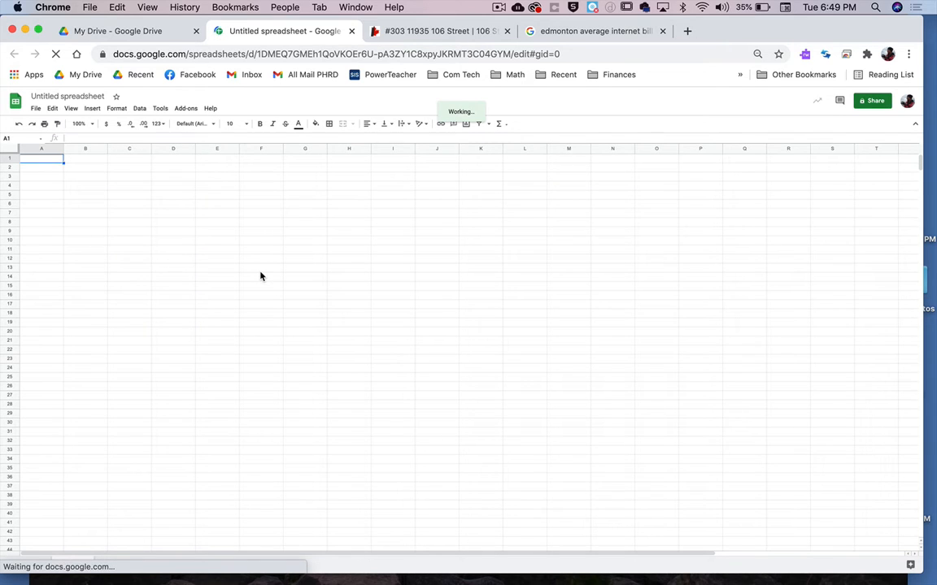
Rename the untitled spreadsheet as "Lesson 3 Budget & Circle Graphs"
left_click(57, 96)
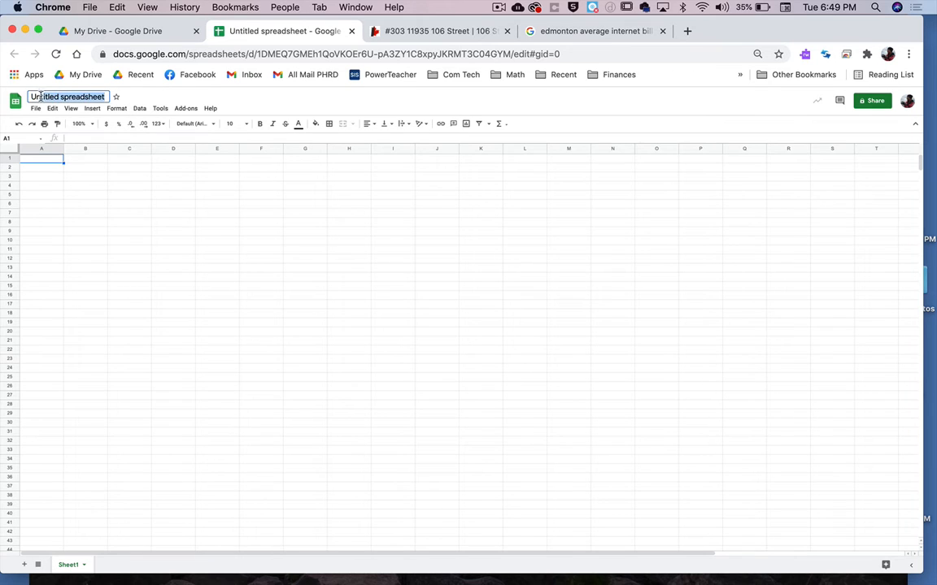
type("Less")
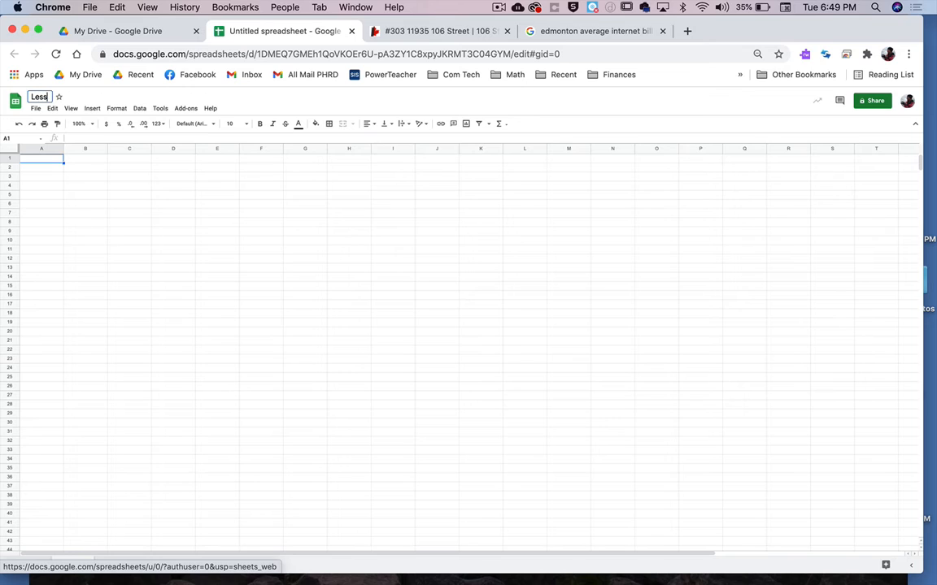
type("on 3 Budget &")
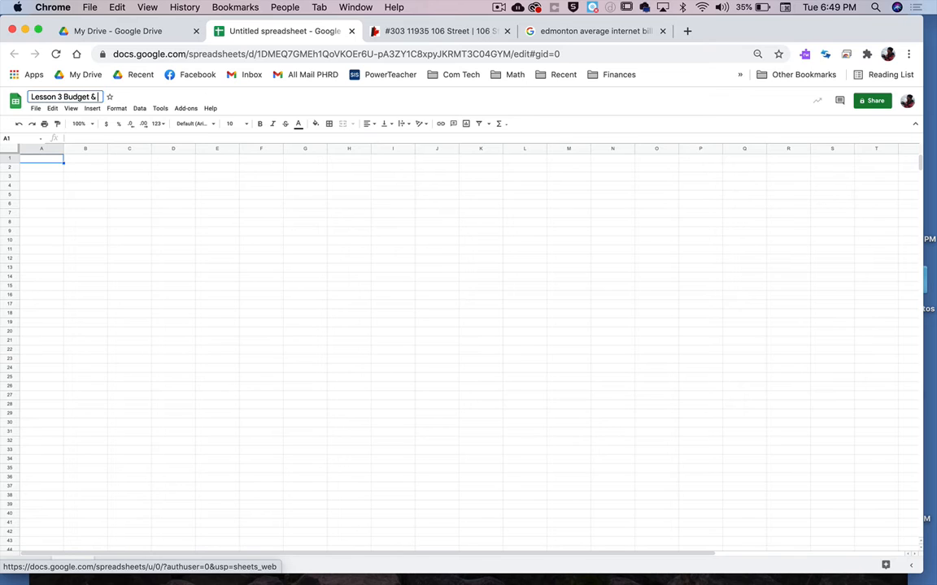
type(" Circle Graph")
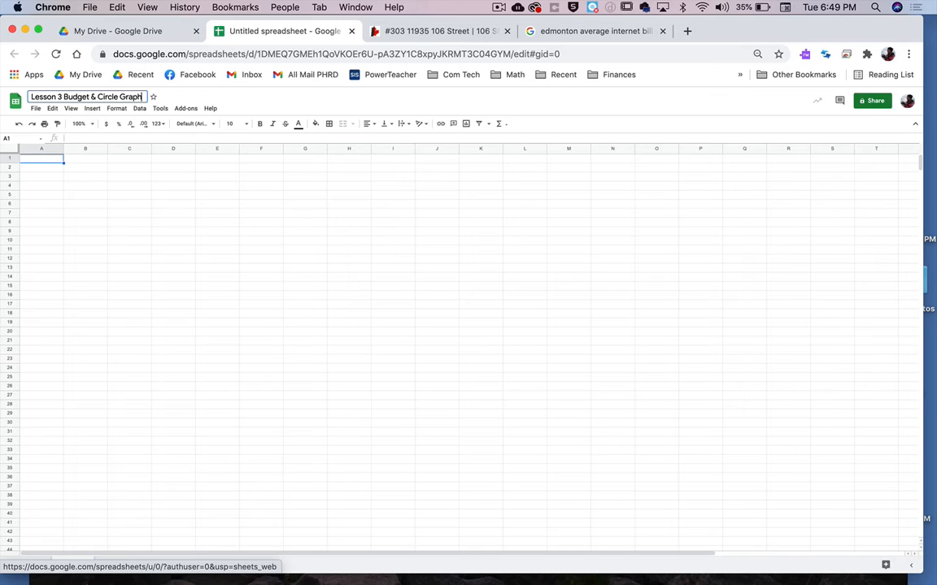
type("s")
key("Return")
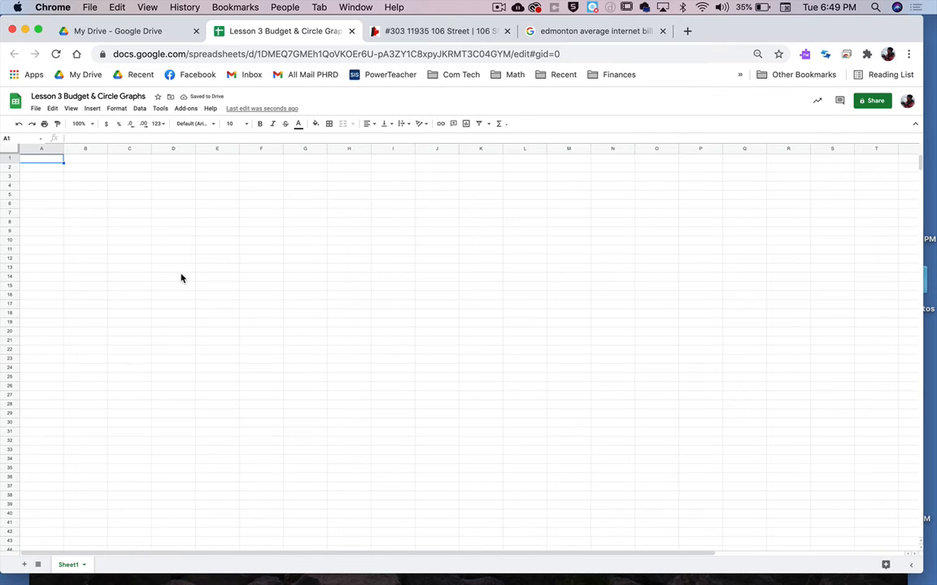
Enter the heading "Income" in cell B2 and set its font size to 18
left_click(80, 172)
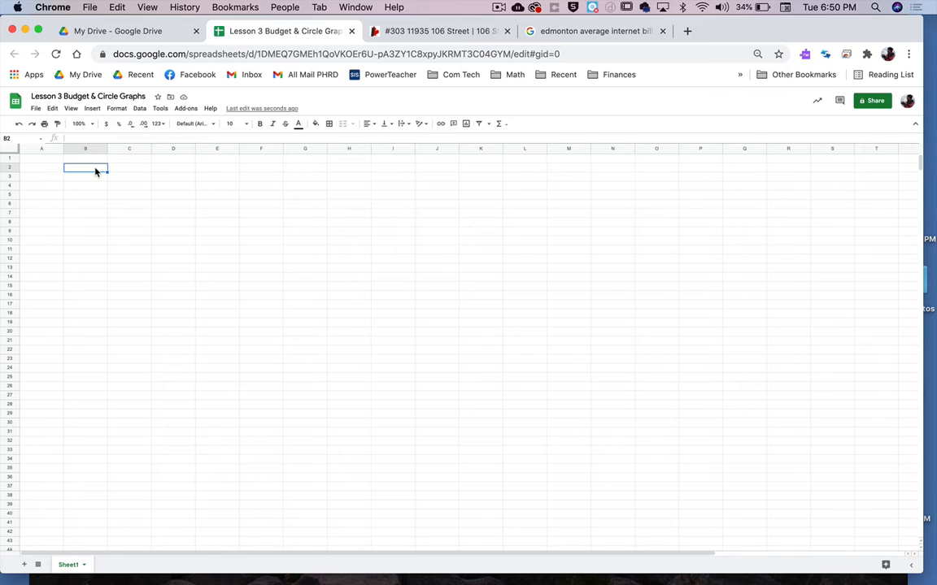
type("Income")
key("Tab")
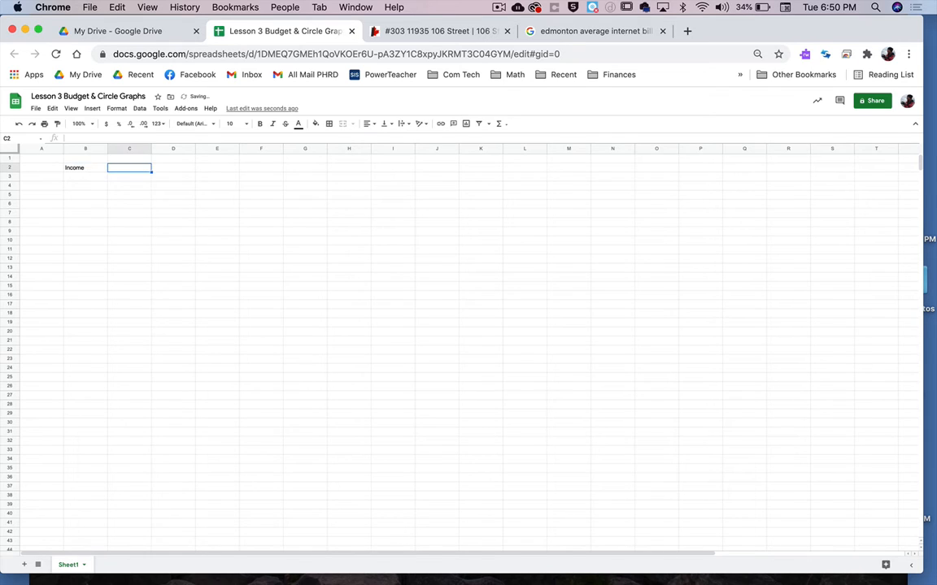
key("Left")
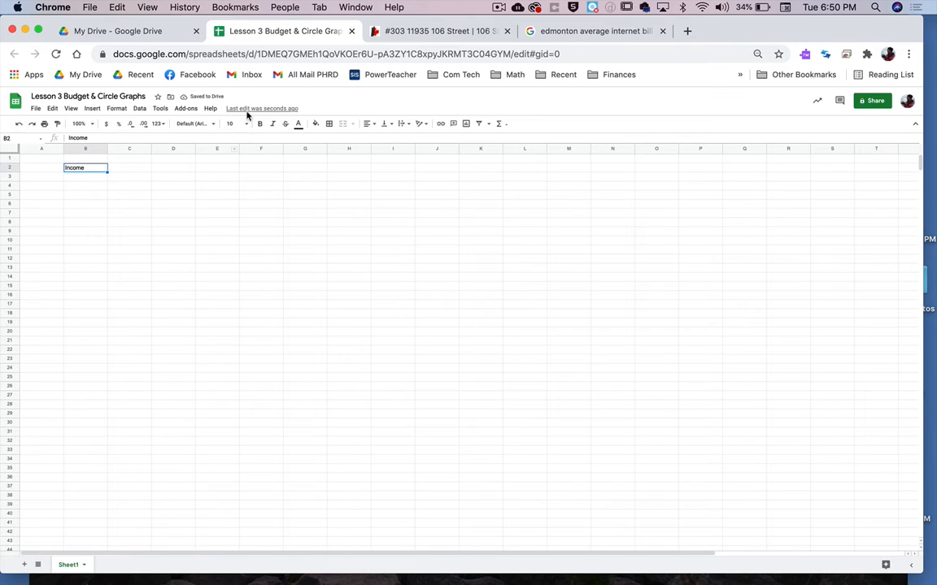
left_click(246, 124)
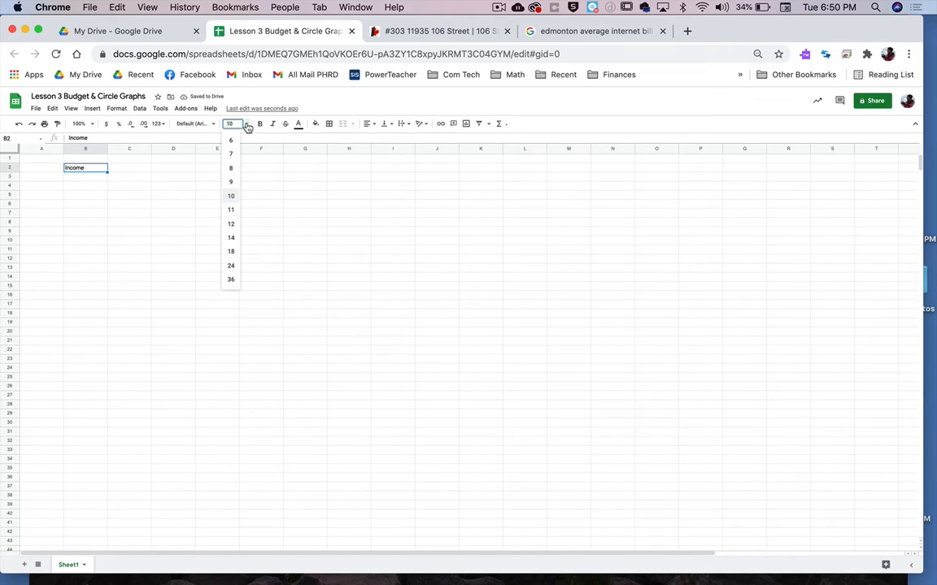
left_click(231, 252)
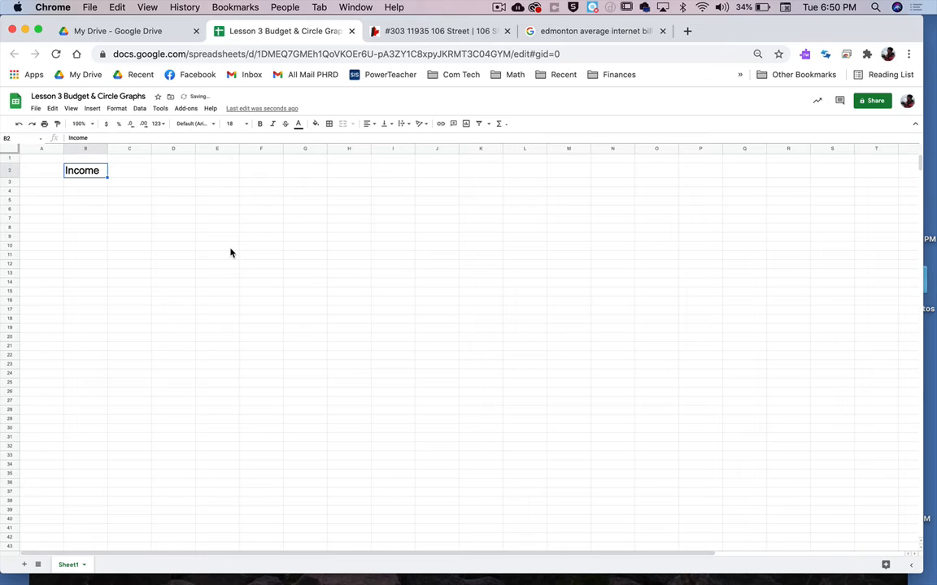
Enter the label "hours" with 40 in C3:D3 and the label "wage" with $17 in C4:D4
left_click(126, 185)
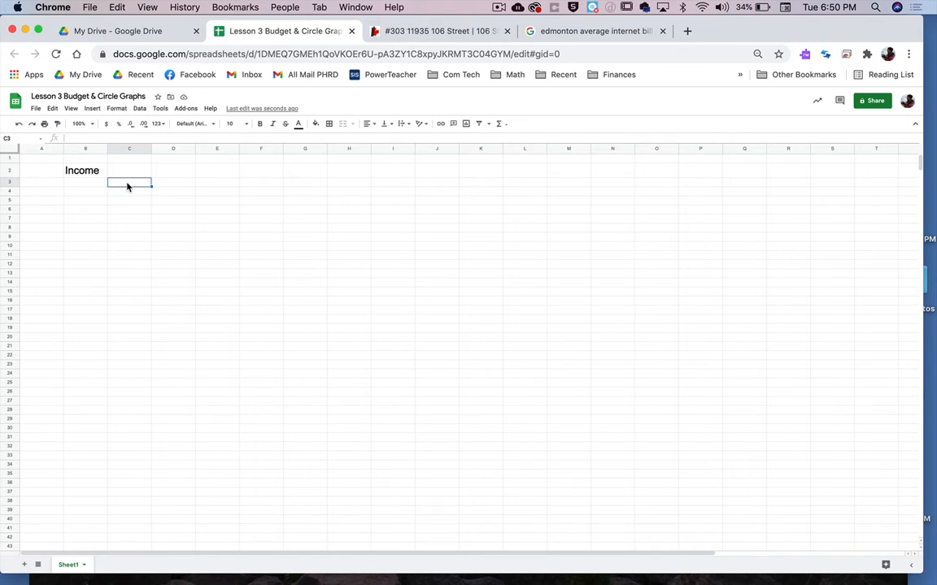
type("hours")
key("Tab")
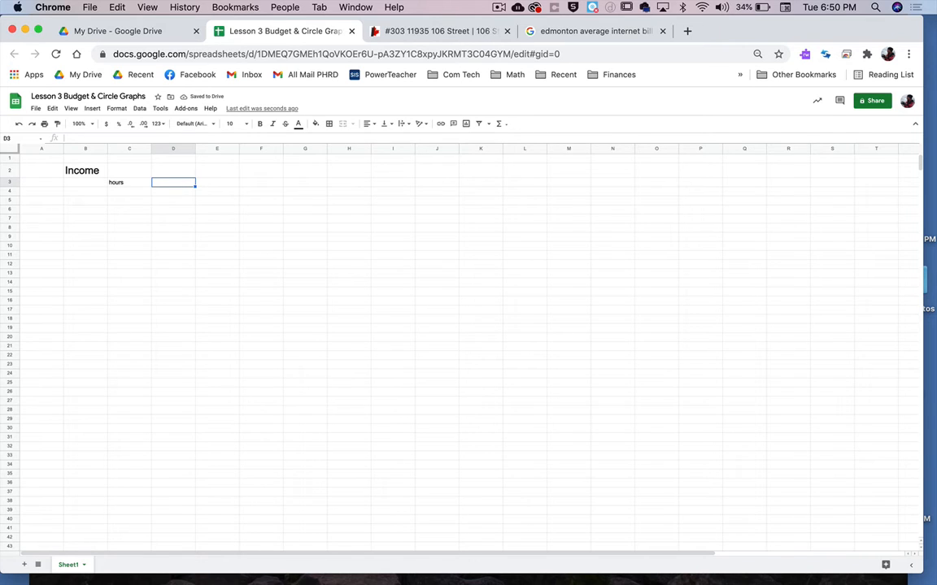
type("40")
left_click(126, 195)
type("wage")
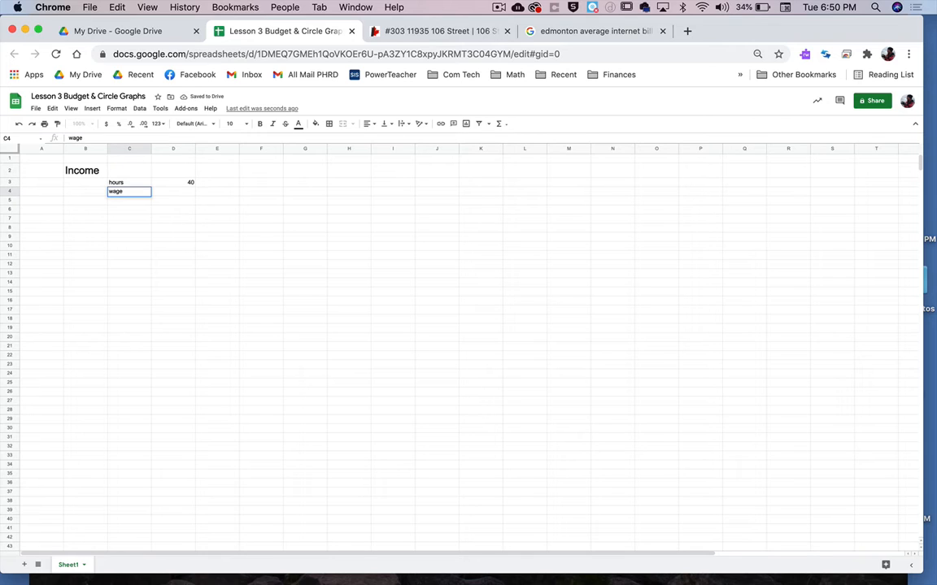
key("Tab")
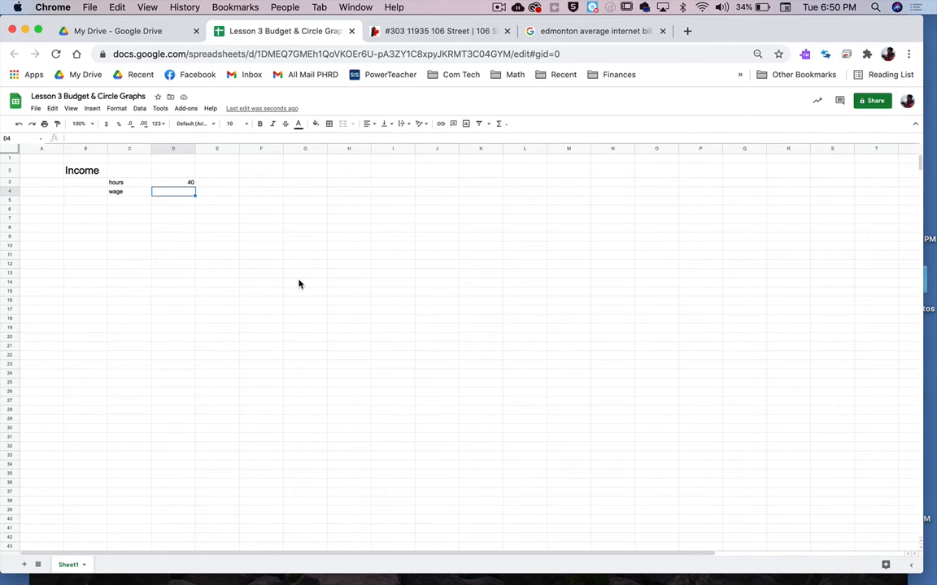
type("$17")
key("Return")
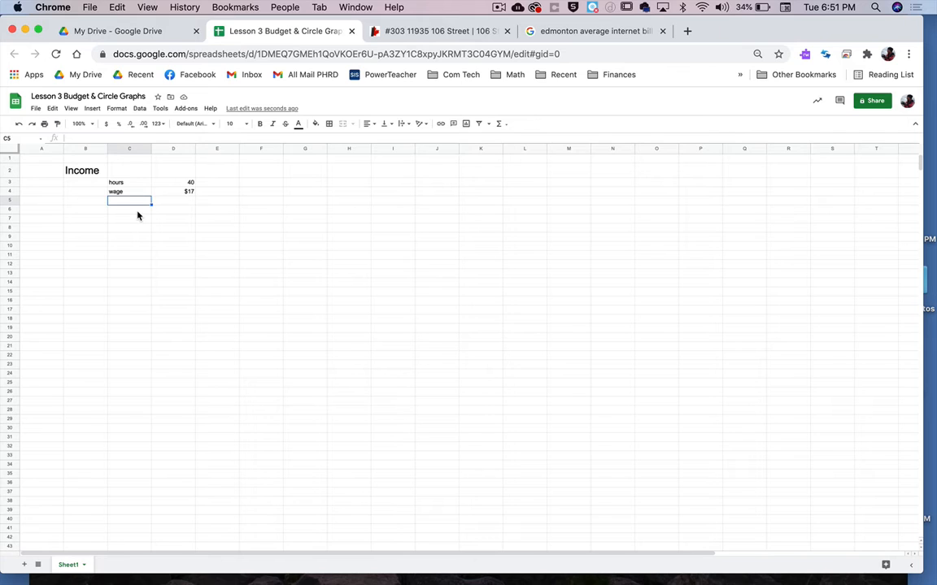
Label cell C5 "total $" and calculate the monthly pay in D5 with the formula =D3*D4*4.3
type("total $")
key("Tab")
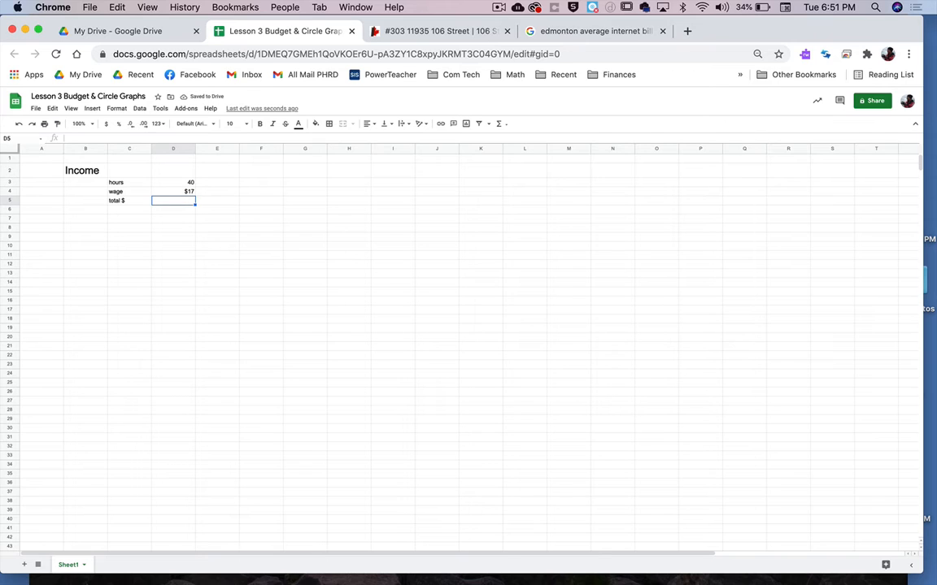
type("=")
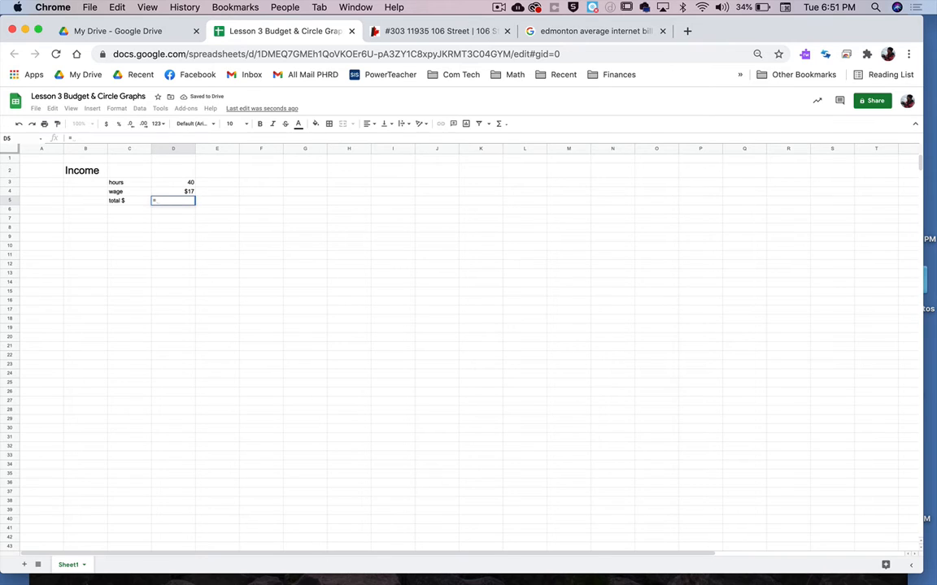
left_click(173, 183)
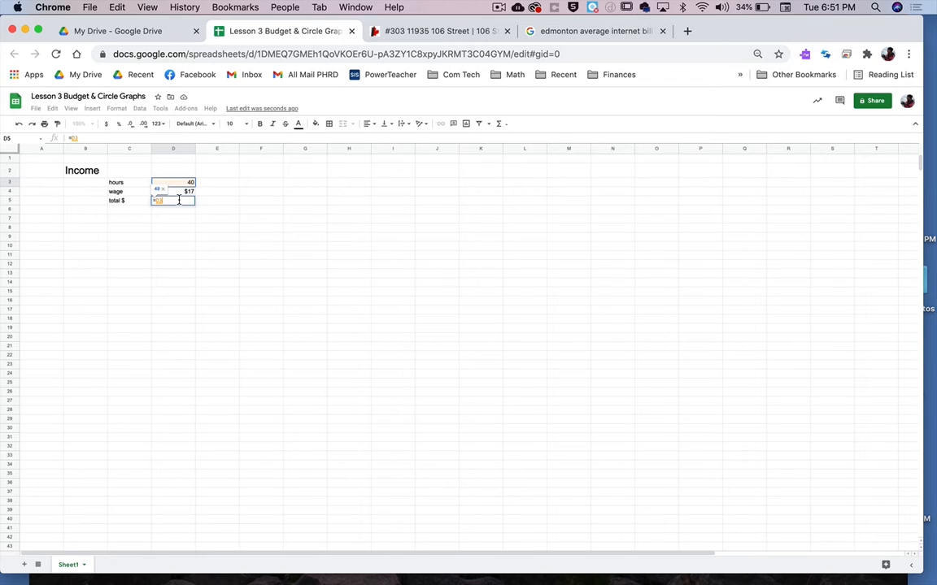
type("*")
left_click(170, 192)
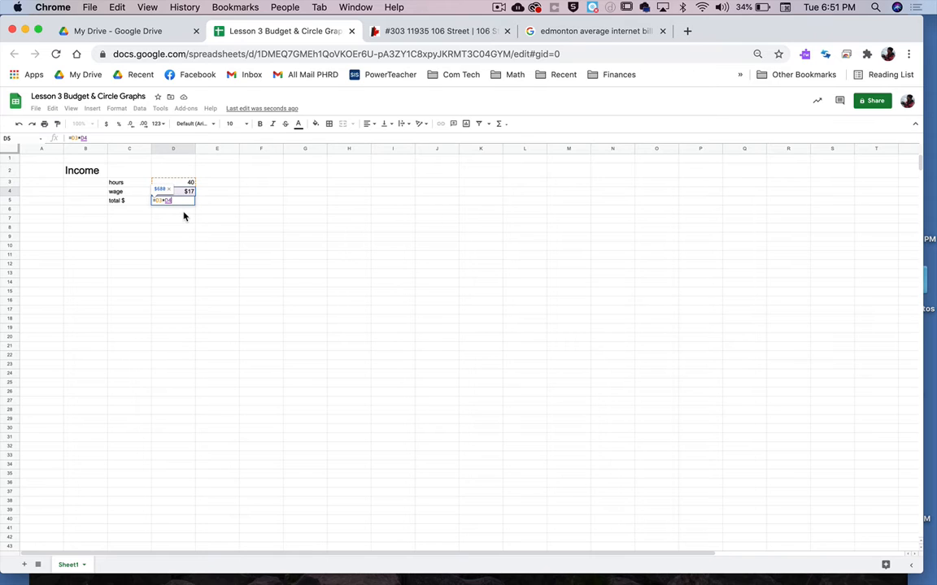
type("*4.3")
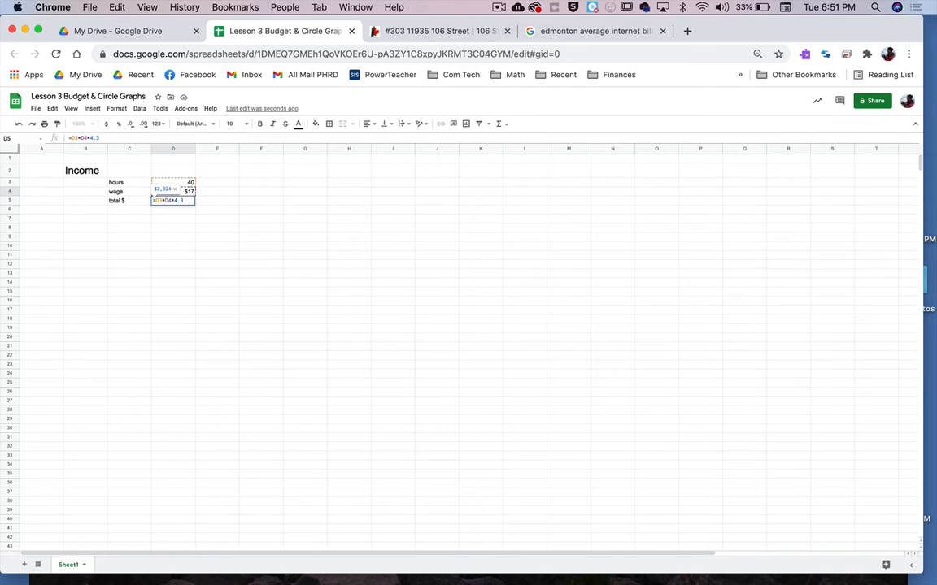
key("Return")
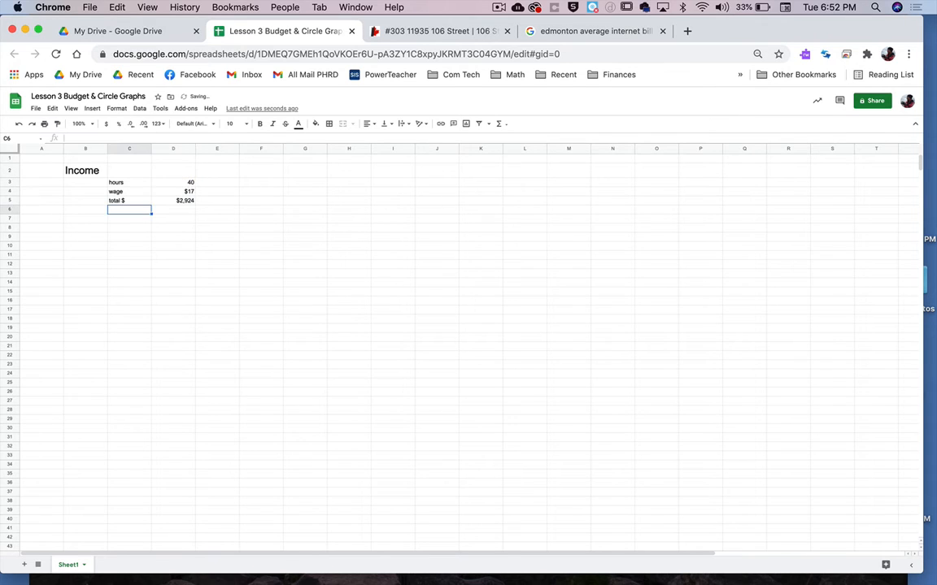
key("Up")
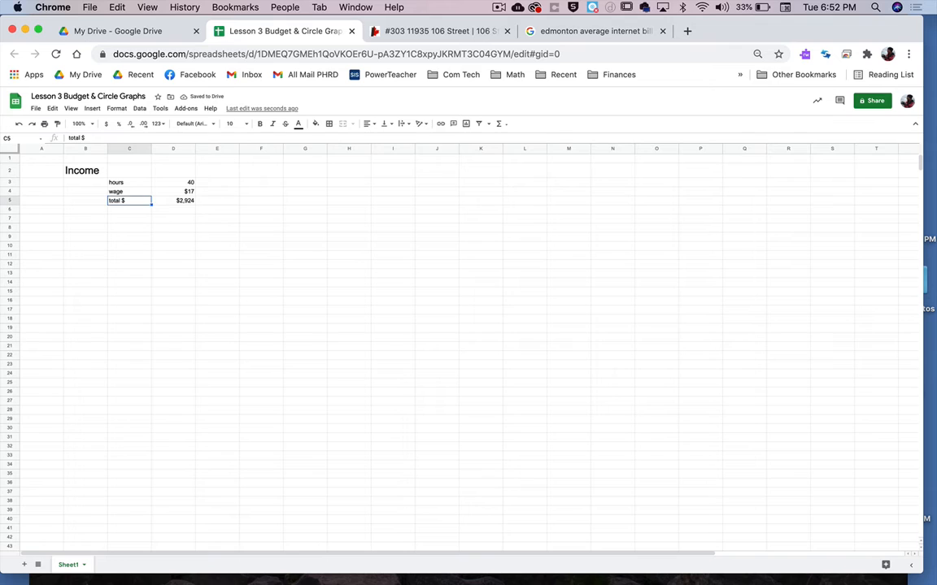
key("Right")
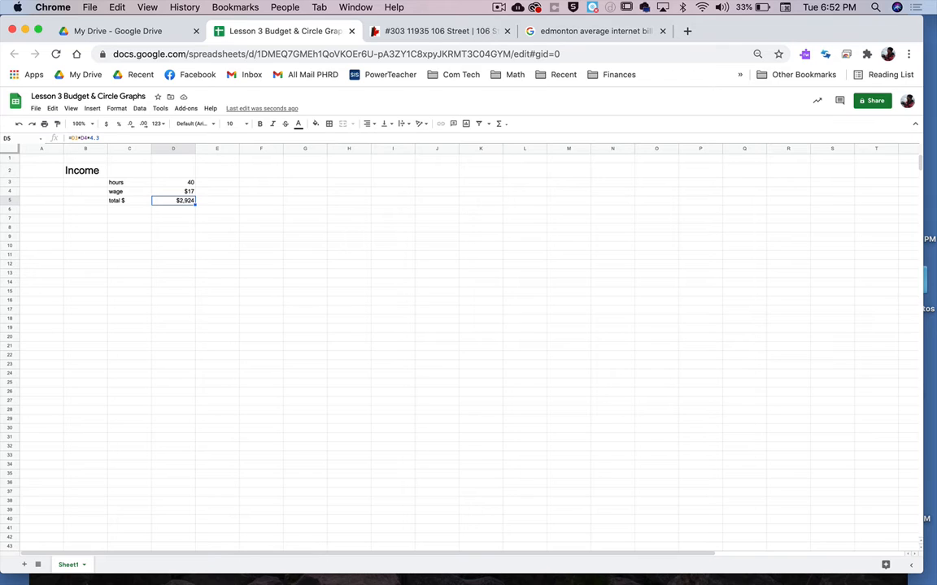
key("Down")
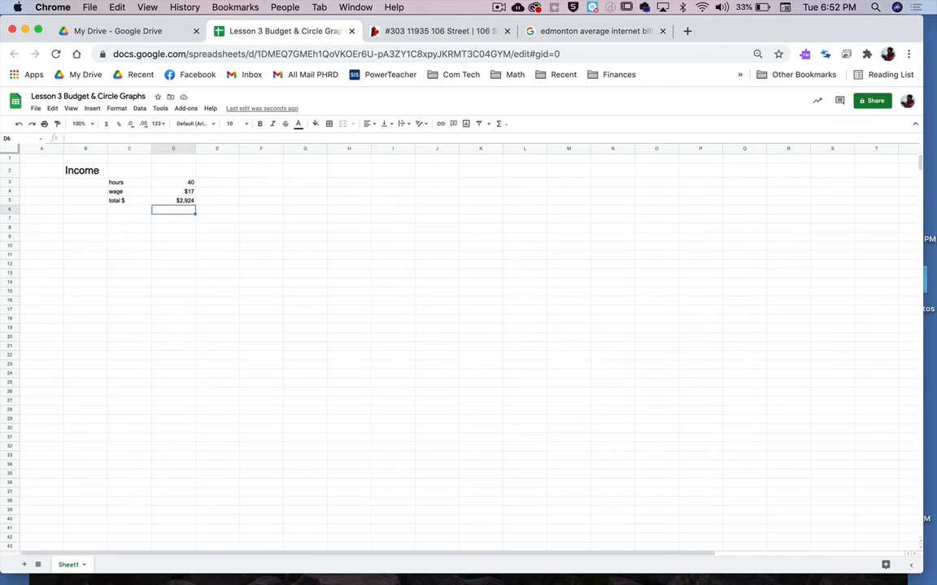
key("Up")
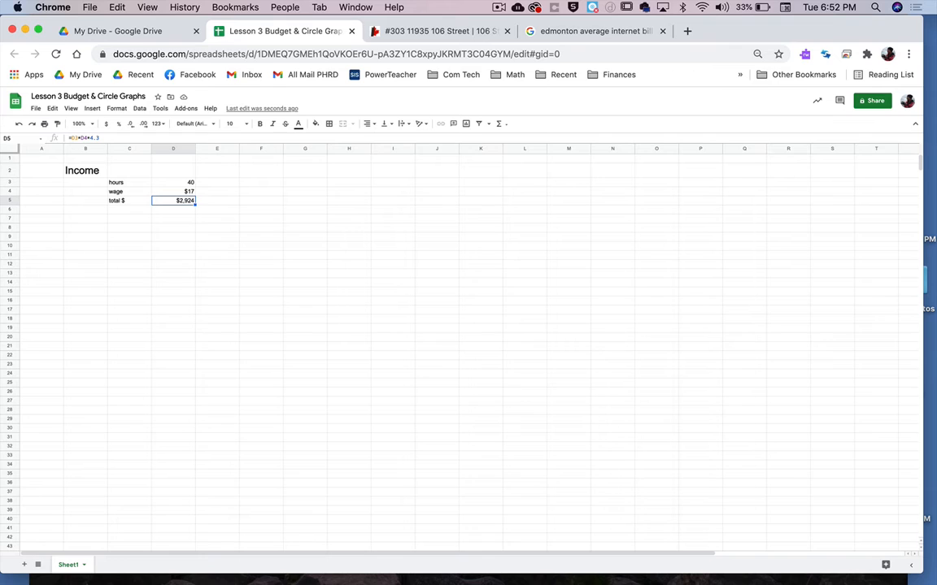
left_click(129, 201)
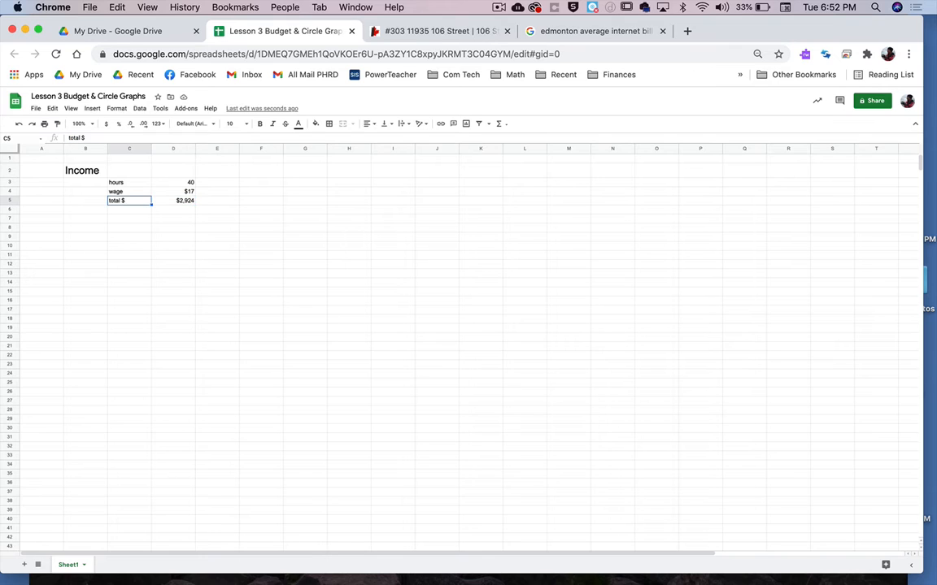
left_click(173, 200)
key("Down")
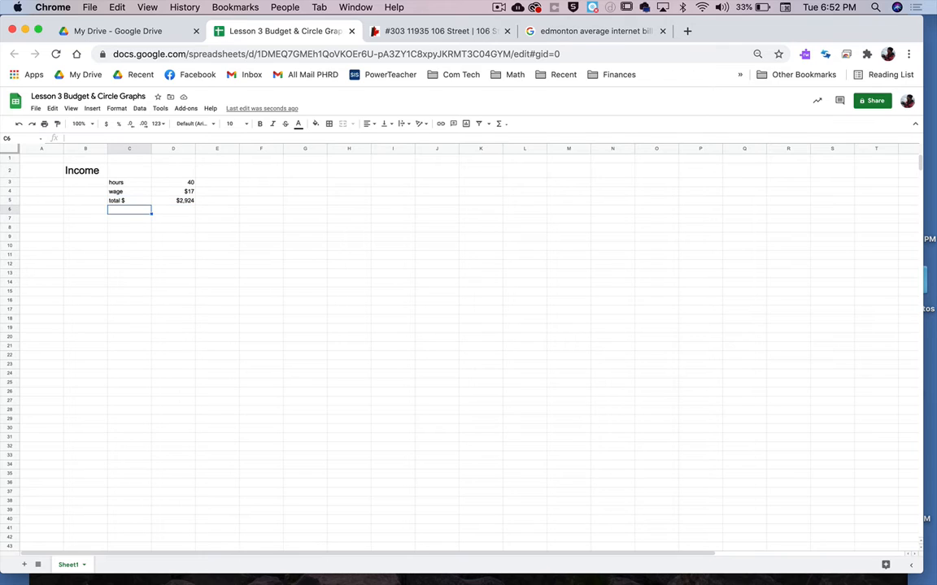
Label cell C6 "after taxes" and calculate the net income in D6 with the formula =D5*0.7
type("after taxes")
key("Tab")
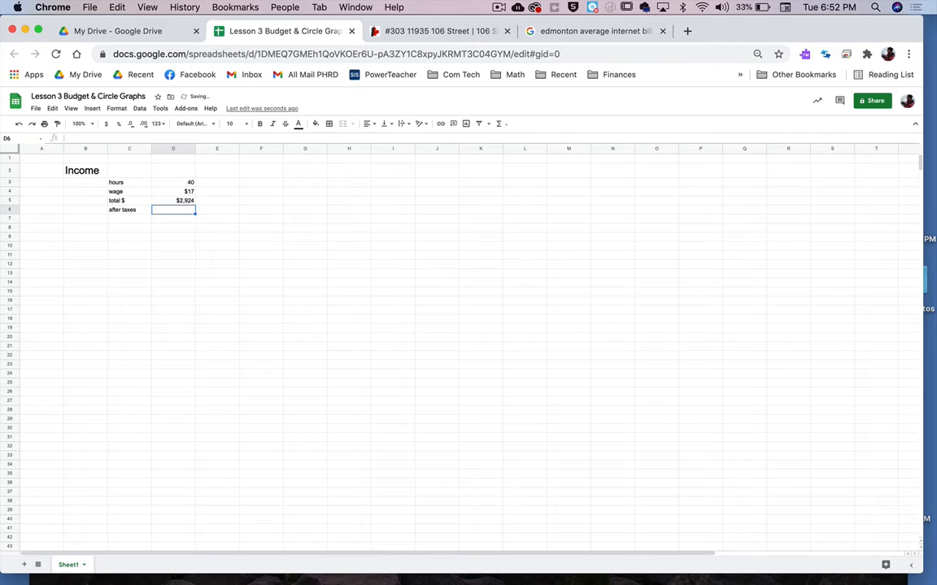
type("=")
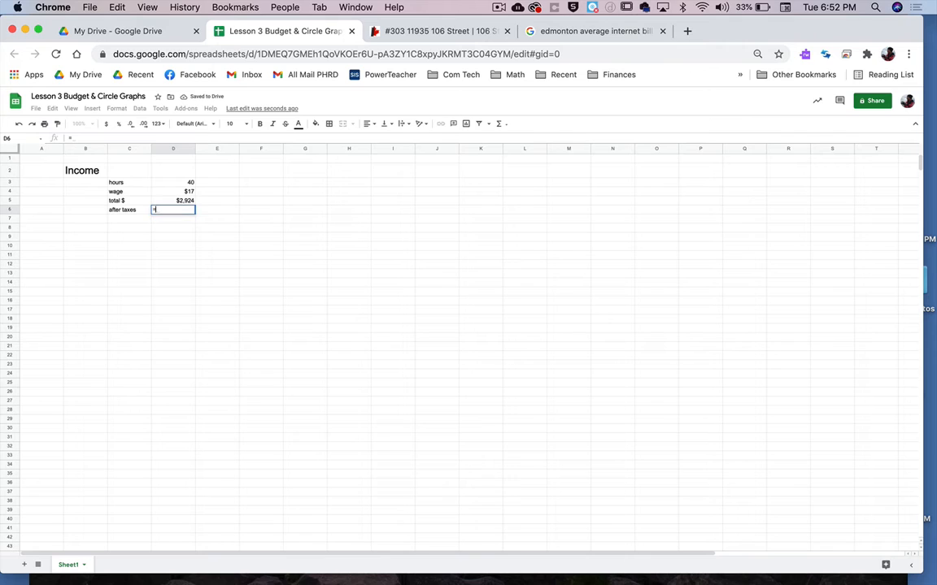
left_click(180, 203)
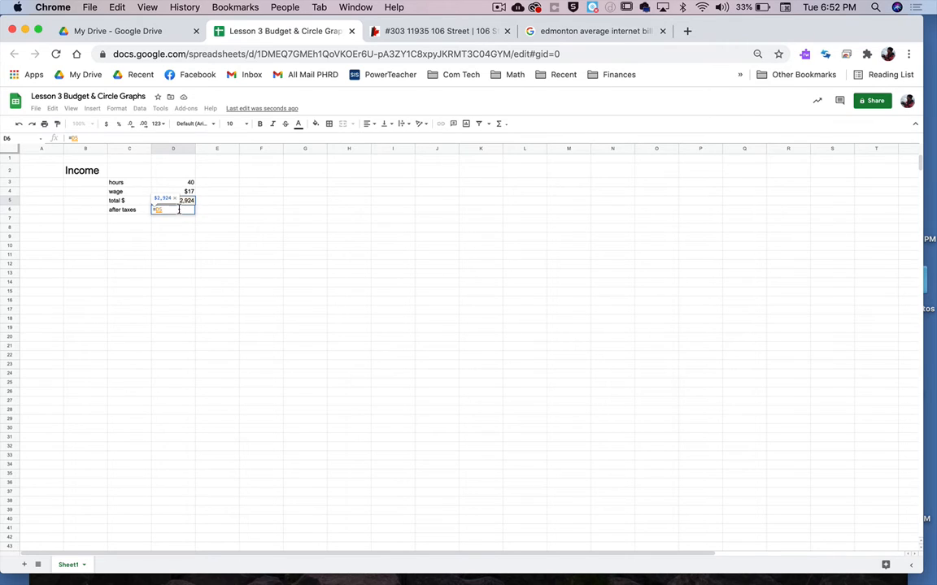
type("*")
type("0.7")
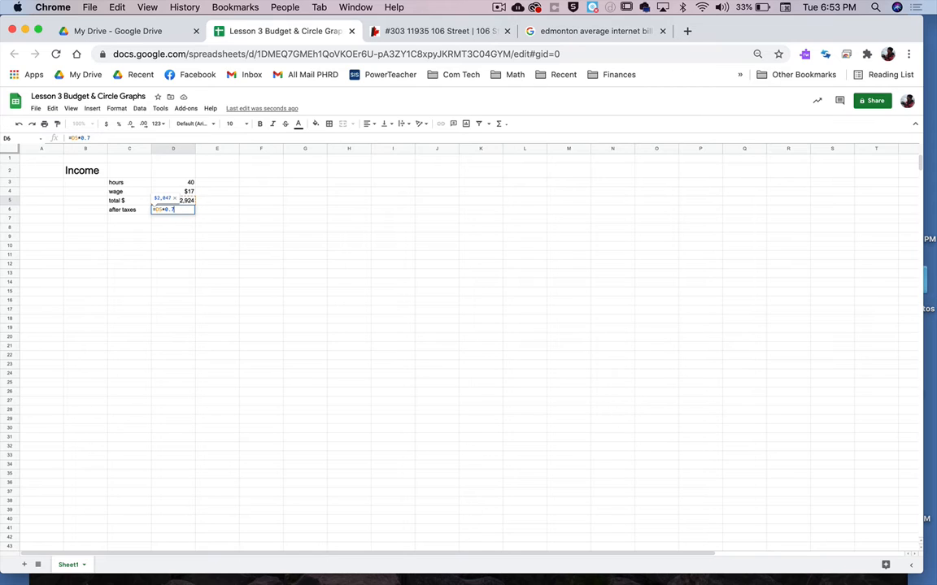
key("Return")
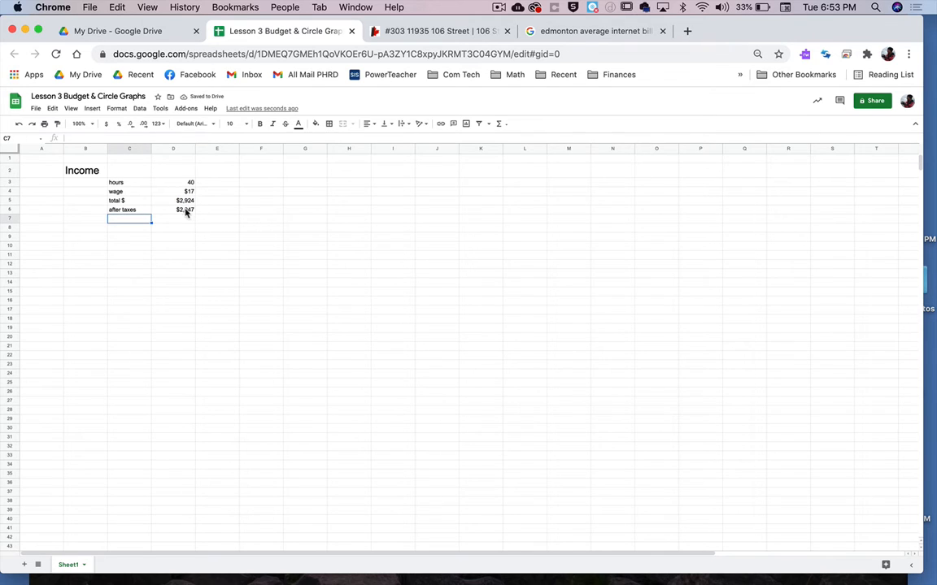
Enter the label "Other income" in C7 with 0 in D7, and format D7 as currency
left_click(180, 212)
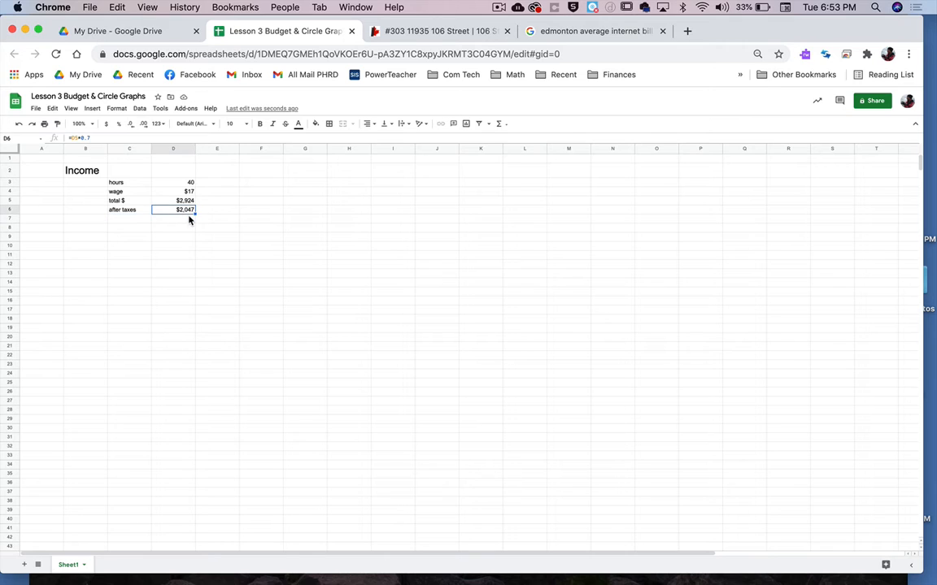
left_click(133, 224)
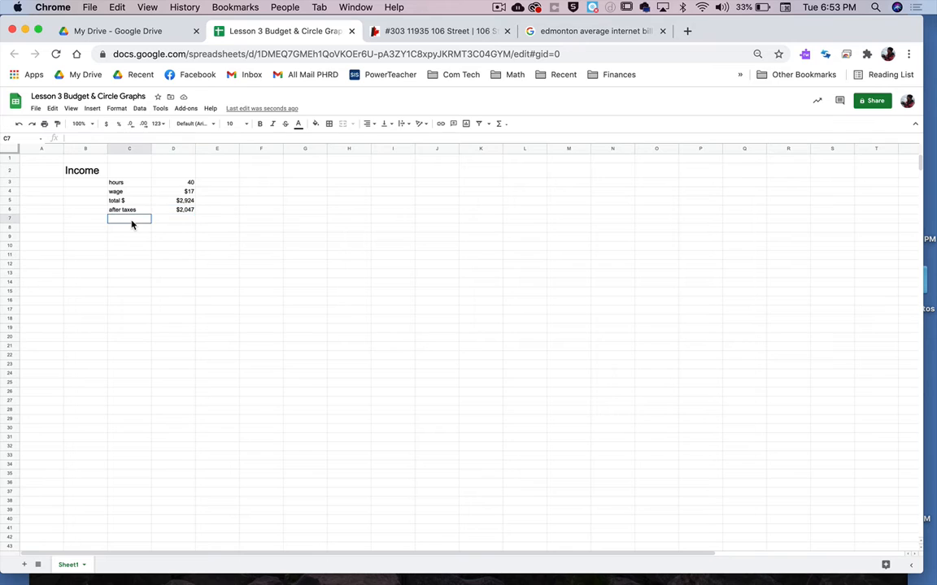
type("Other income")
key("Tab")
type("0")
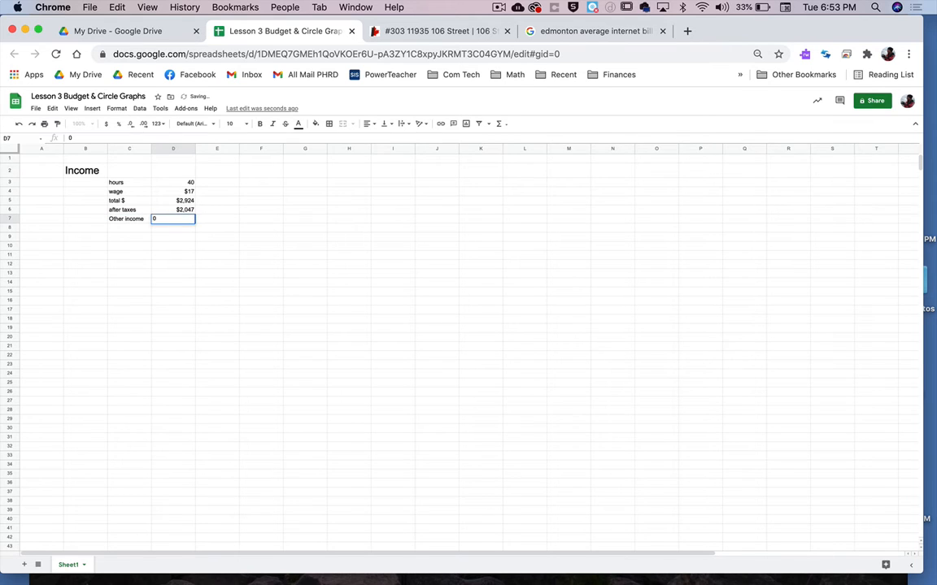
left_click(106, 127)
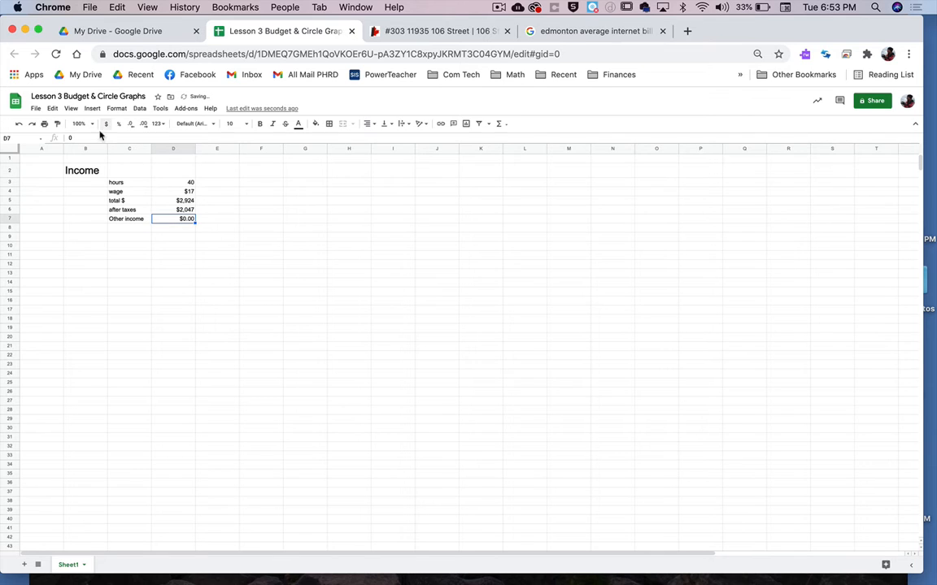
Label cell C8 "Total income" and calculate the total in D8 with the formula =D6+D7
left_click(141, 231)
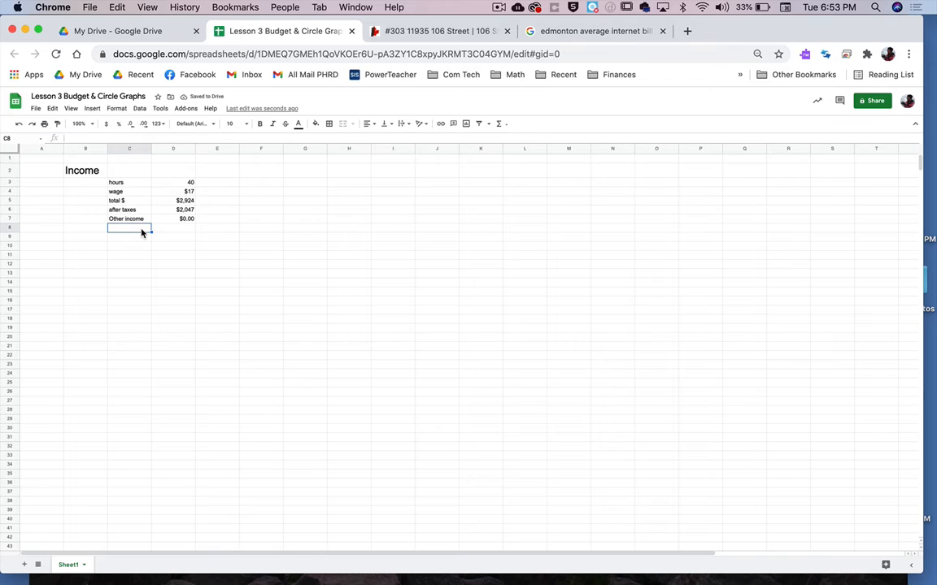
type("Total income")
key("Tab")
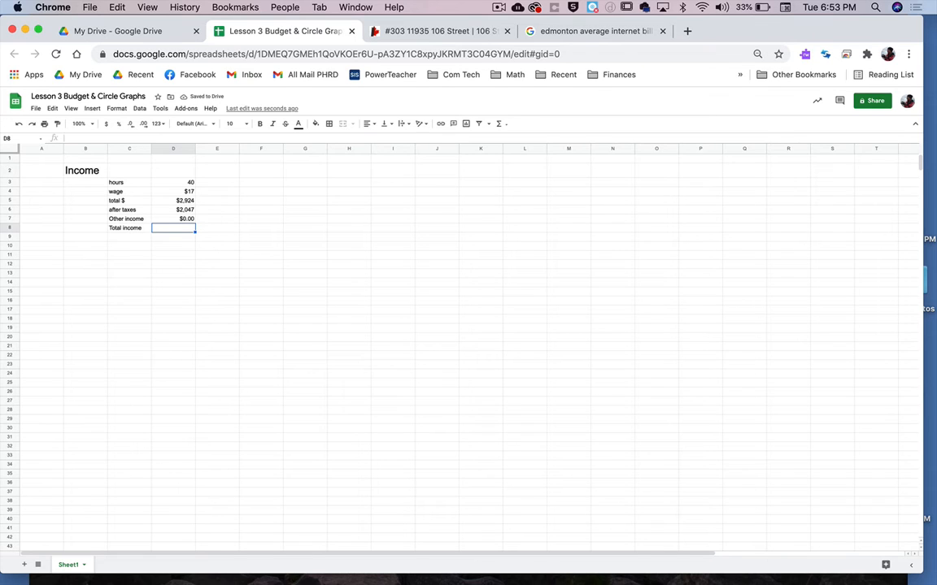
type("=")
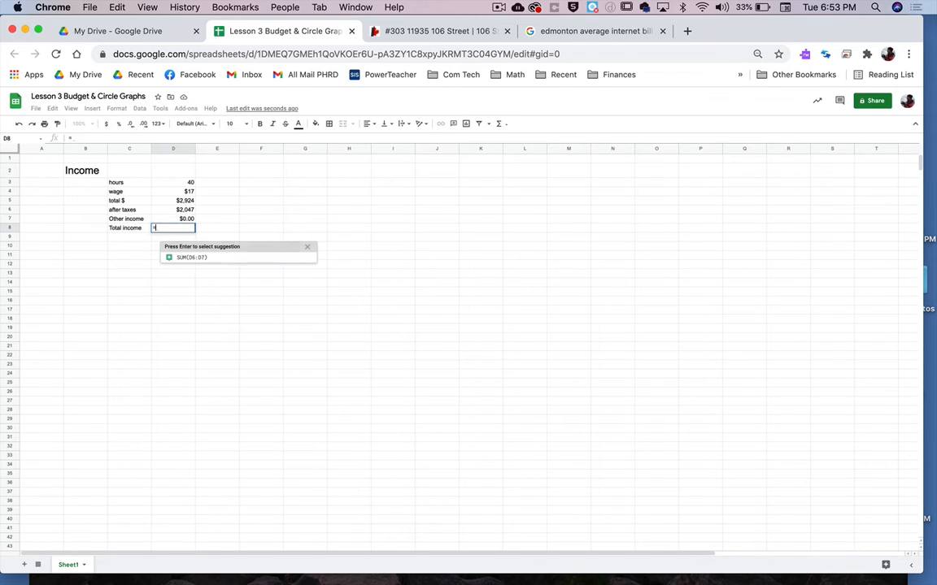
left_click(162, 212)
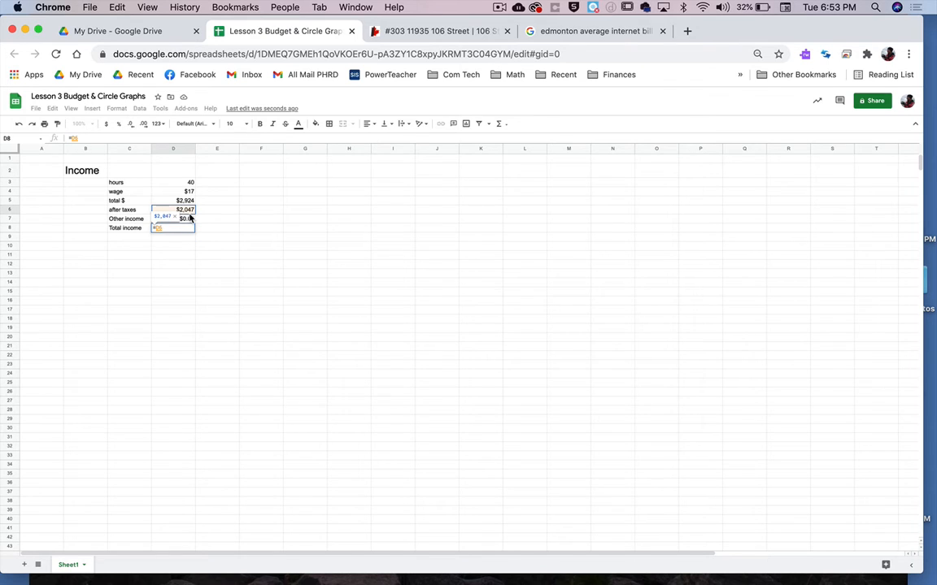
type("+")
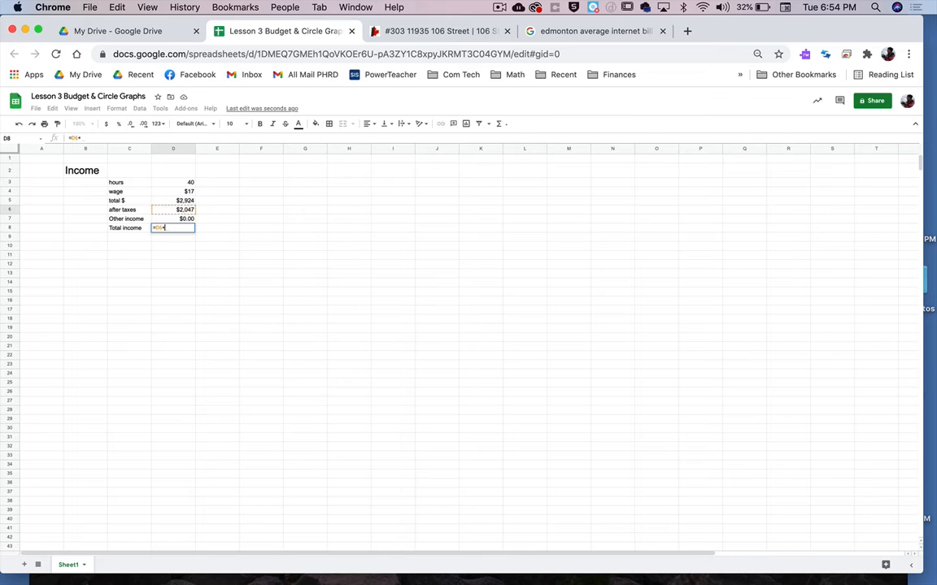
left_click(186, 220)
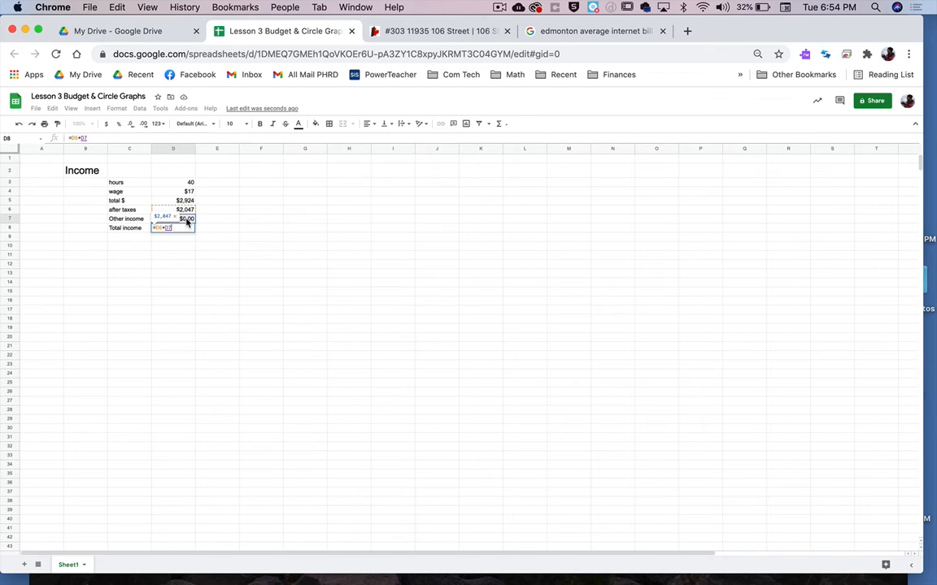
key("Return")
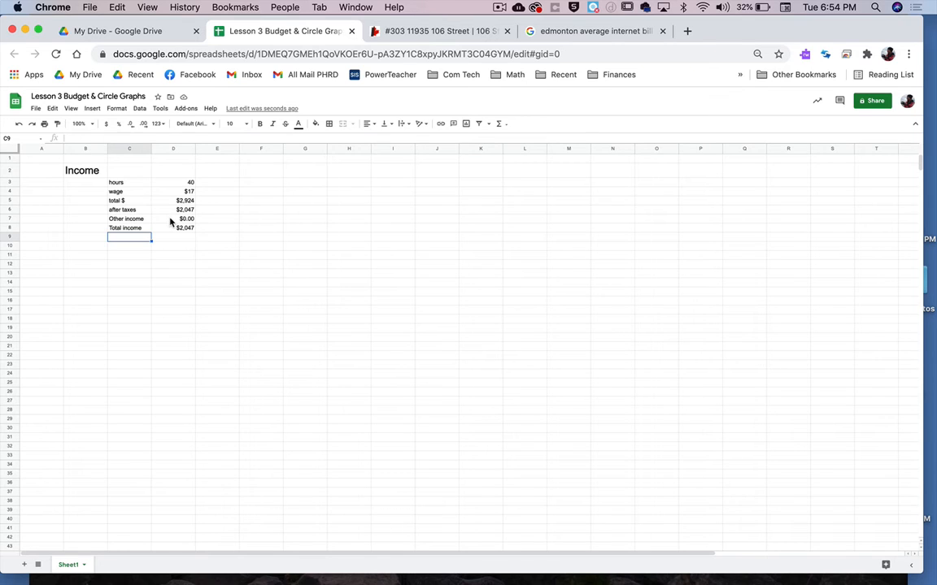
Set the font size of the Total income row C8:D8 to 14 and widen column C to fit its label
left_click(174, 228)
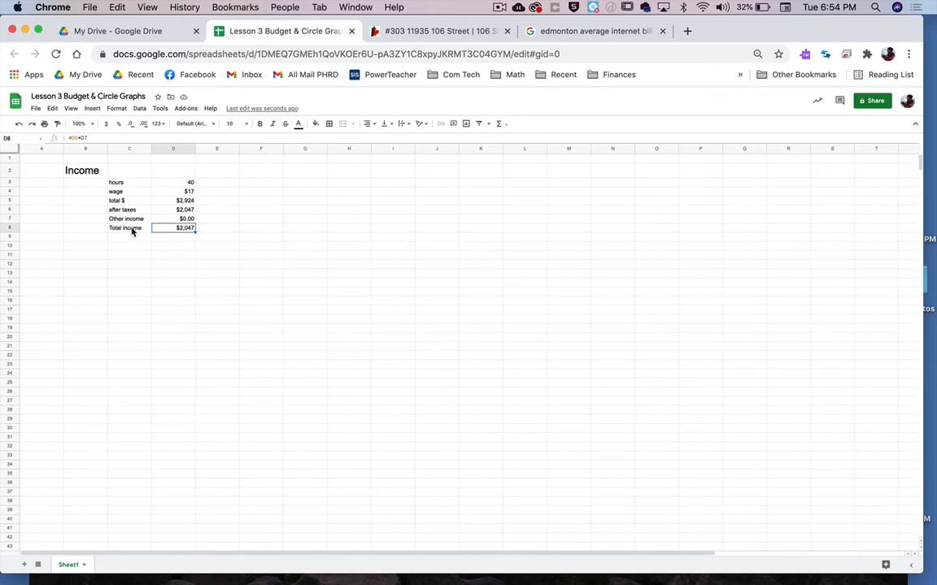
left_click_drag(126, 228, 183, 229)
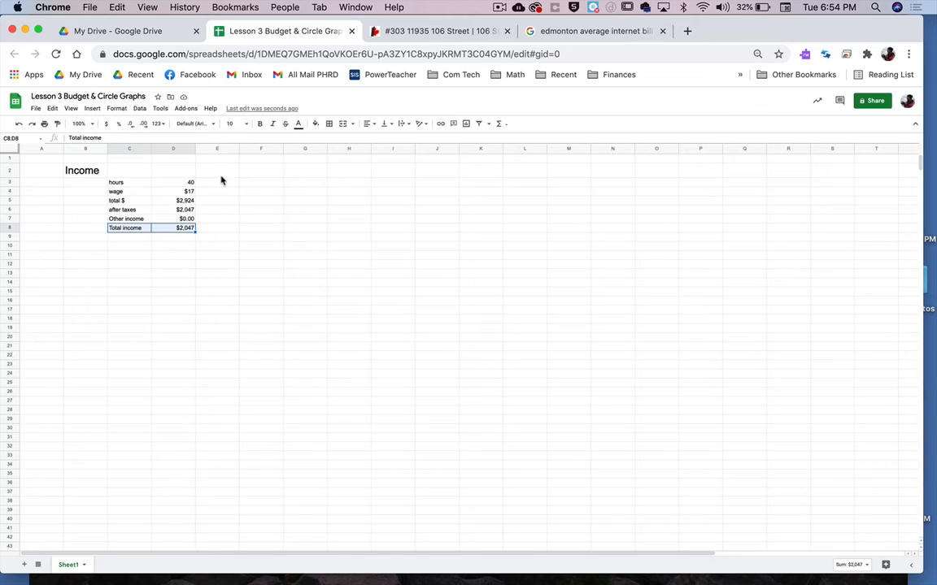
left_click(246, 125)
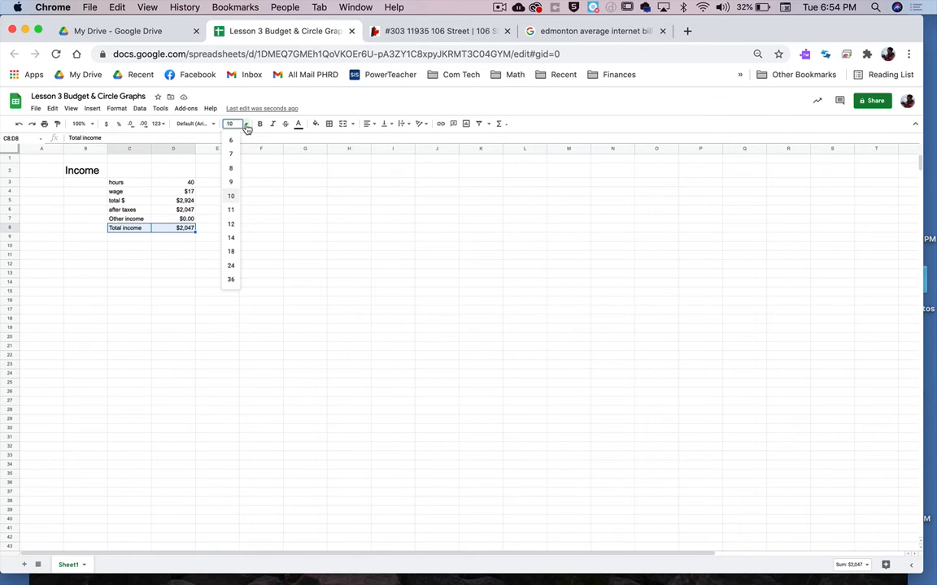
left_click(231, 238)
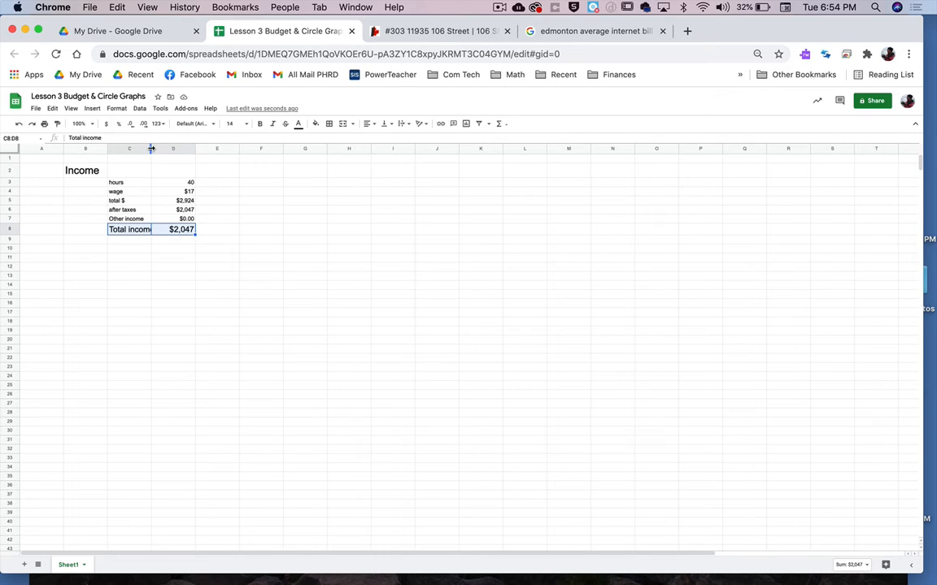
left_click_drag(151, 149, 163, 149)
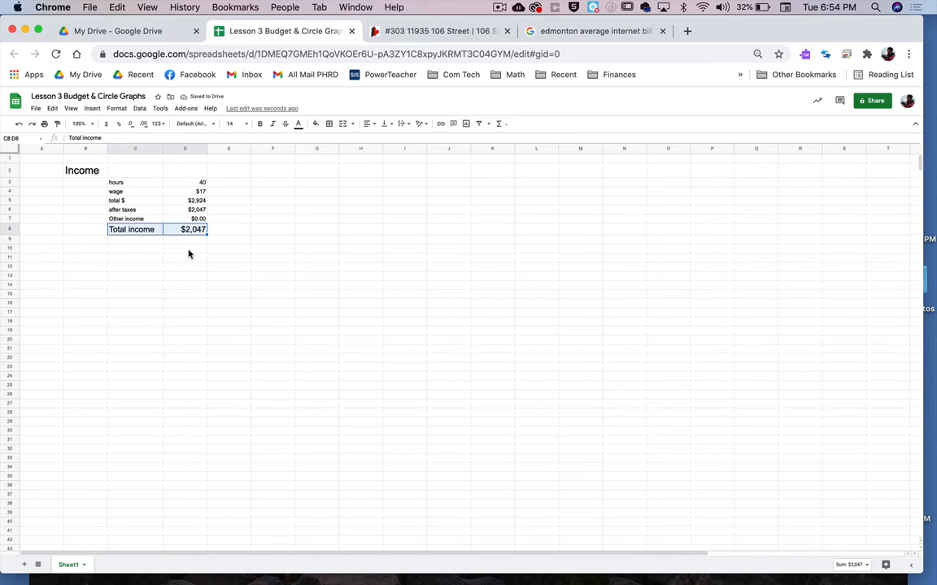
Fill the Total income cells C8:D8 with light purple
left_click(315, 126)
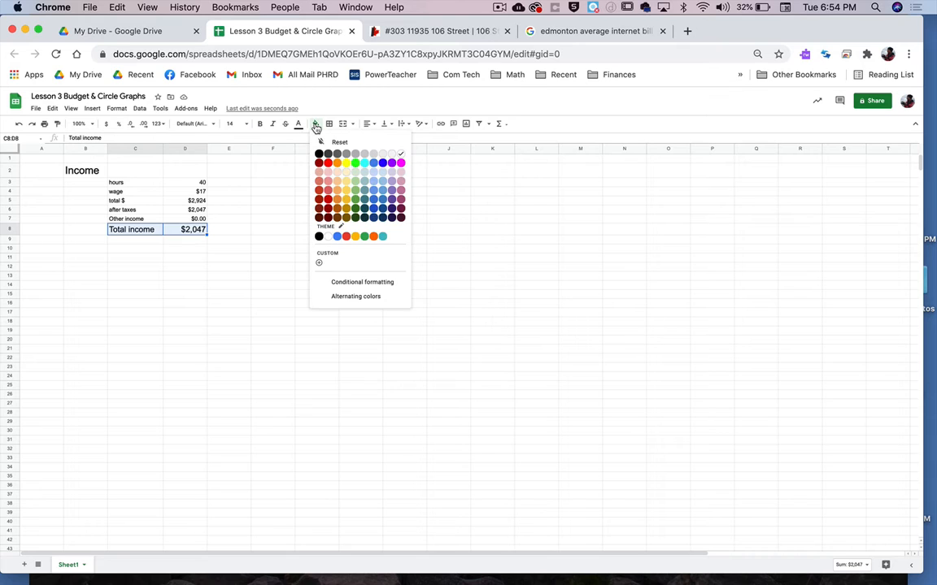
left_click(392, 172)
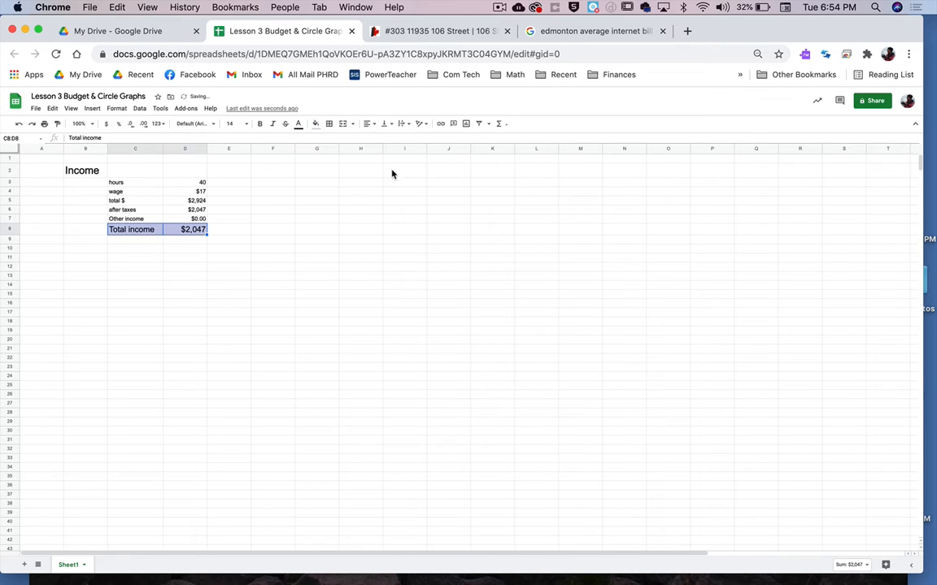
left_click(192, 277)
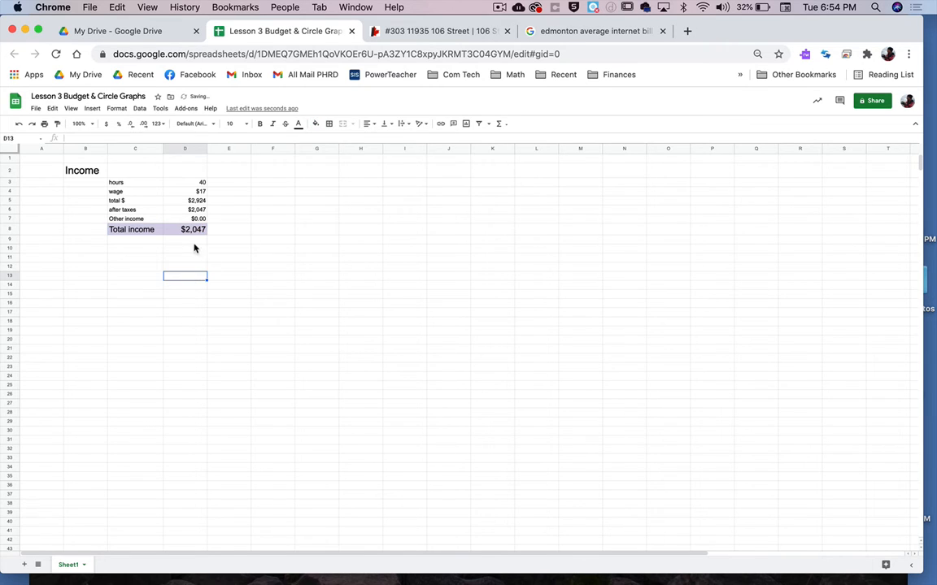
Enter the heading "Expenses" in cell B13 and copy the formatting of the "Income" heading onto it
left_click(87, 277)
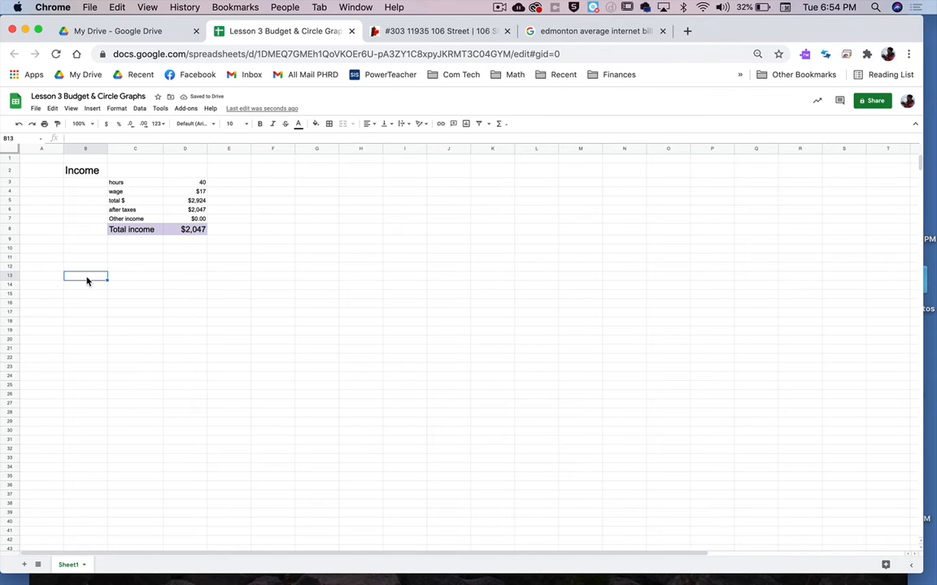
type("Expenses")
key("Tab")
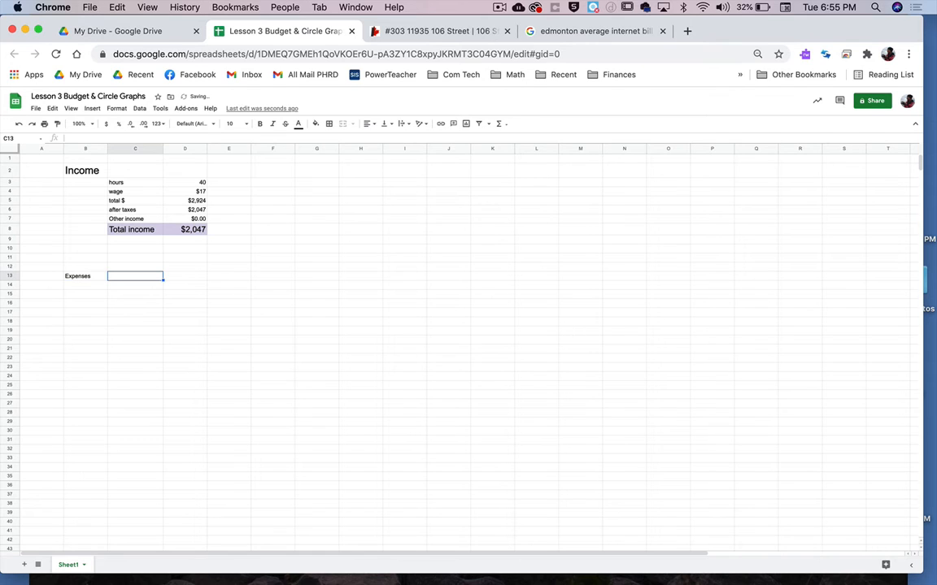
left_click(95, 172)
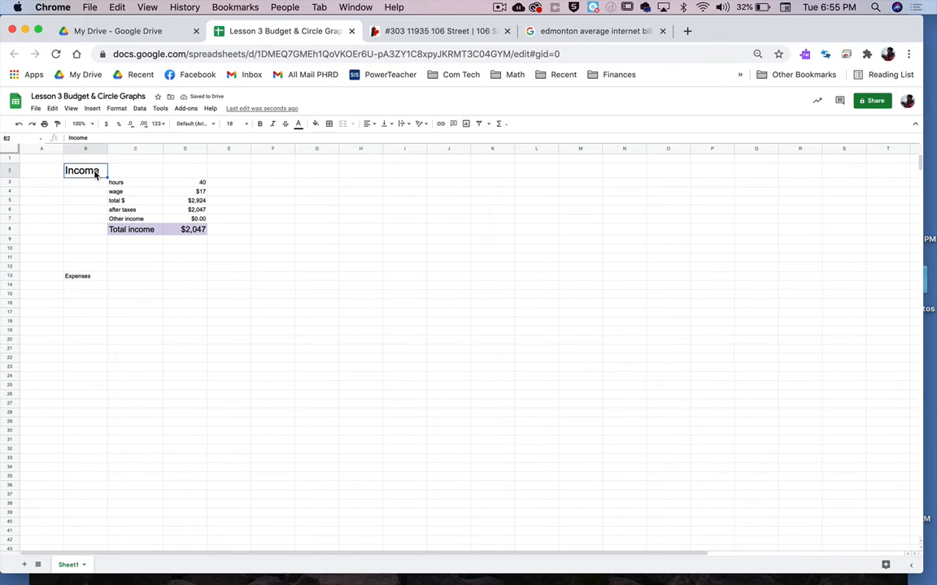
left_click(56, 124)
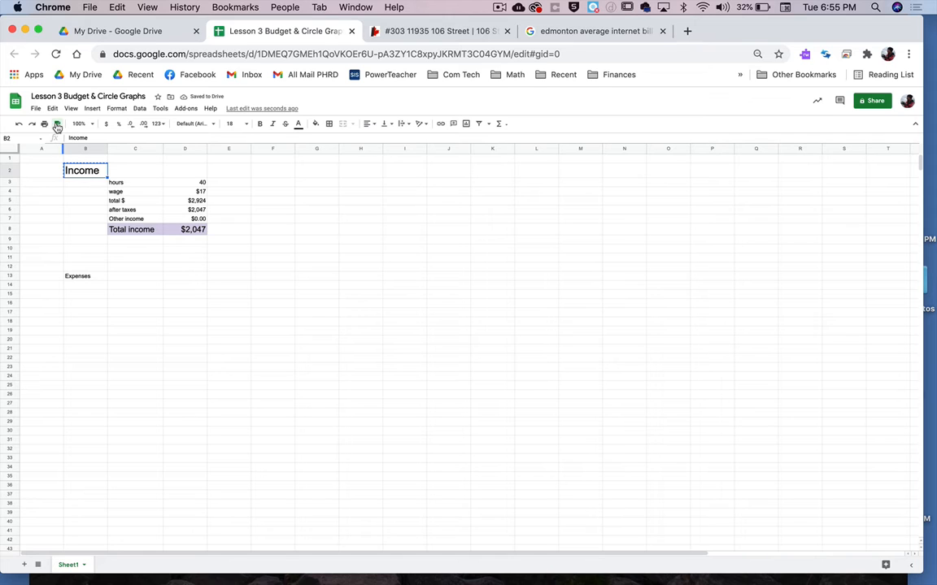
left_click(88, 278)
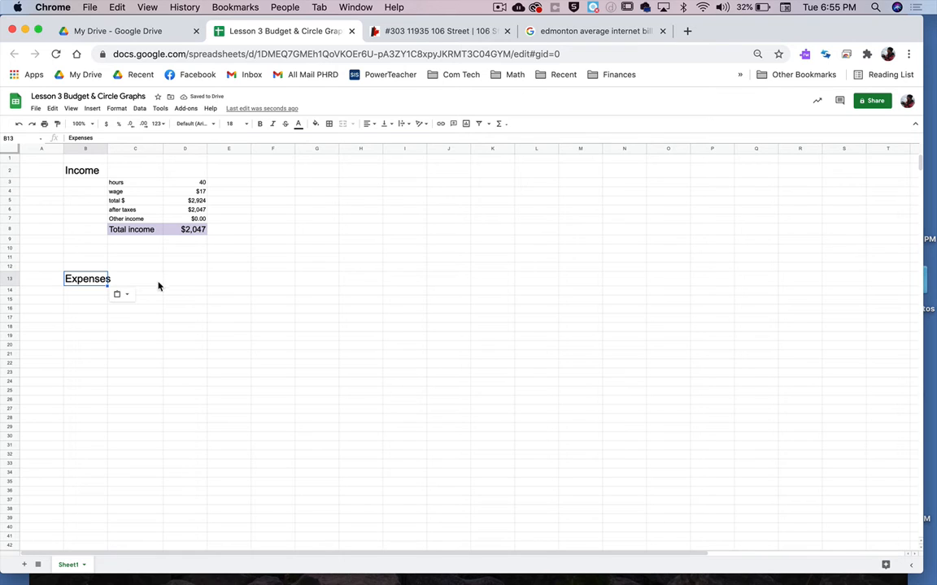
List the expense categories "Rent", "Food" and "Clothing" in cells C14 to C16
left_click(159, 293)
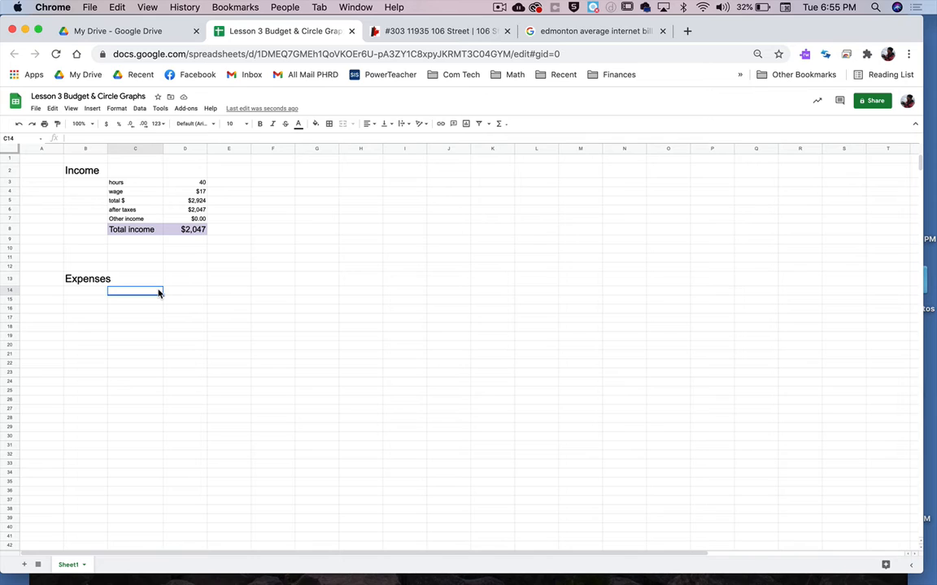
type("Rent")
key("Return")
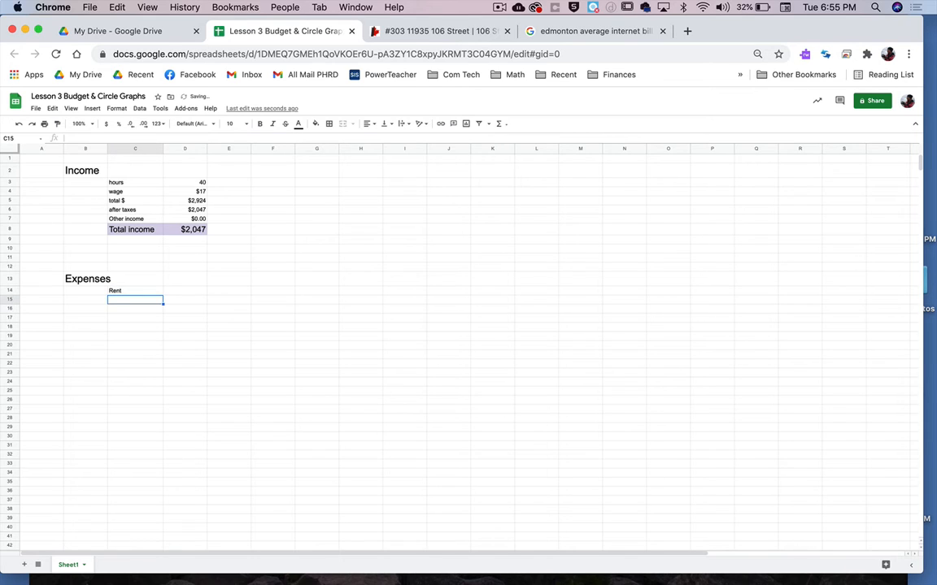
type("Food")
key("Return")
type("CLothi")
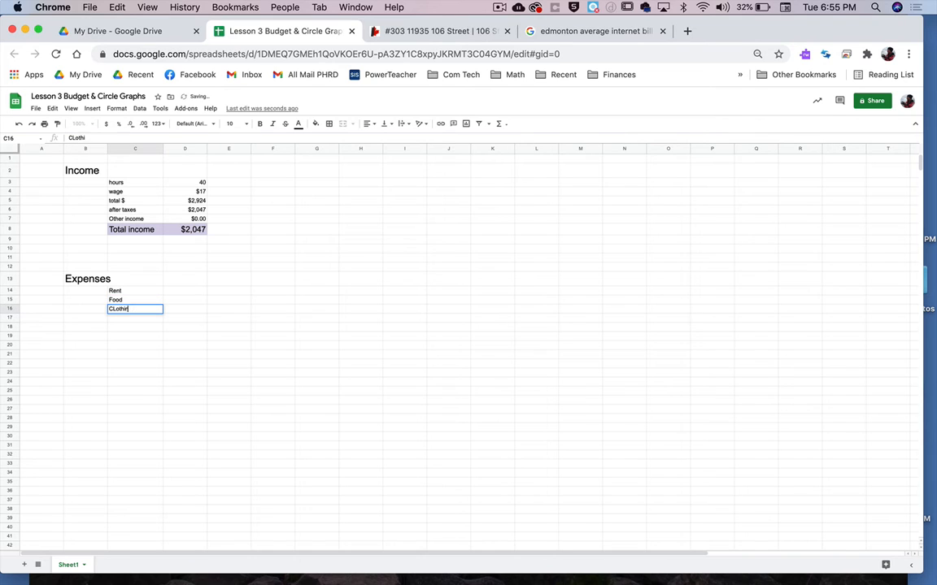
type("ng")
key("BackSpace")
key("BackSpace")
key("BackSpace")
key("BackSpace")
key("BackSpace")
key("BackSpace")
key("BackSpace")
type("lothing")
key("Return")
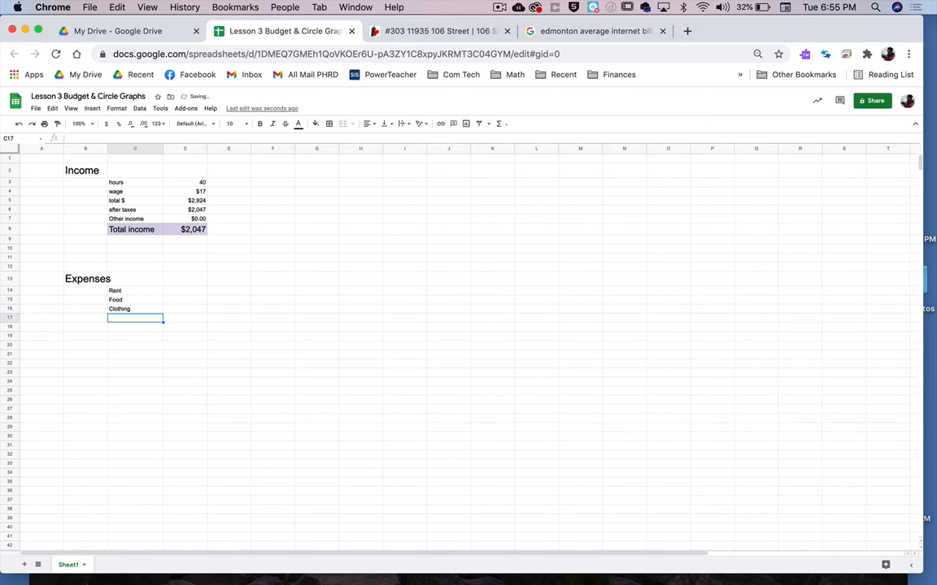
Add the expense categories "Savings RRSP" in C17 and "Vehicle" in C18
type("Savings")
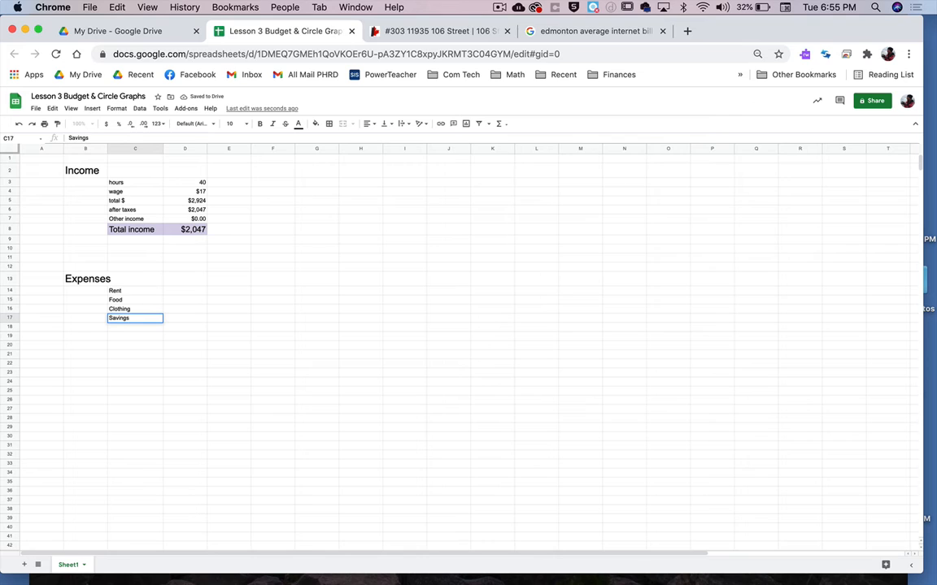
type(" RRSP")
key("Return")
type("Vehicle")
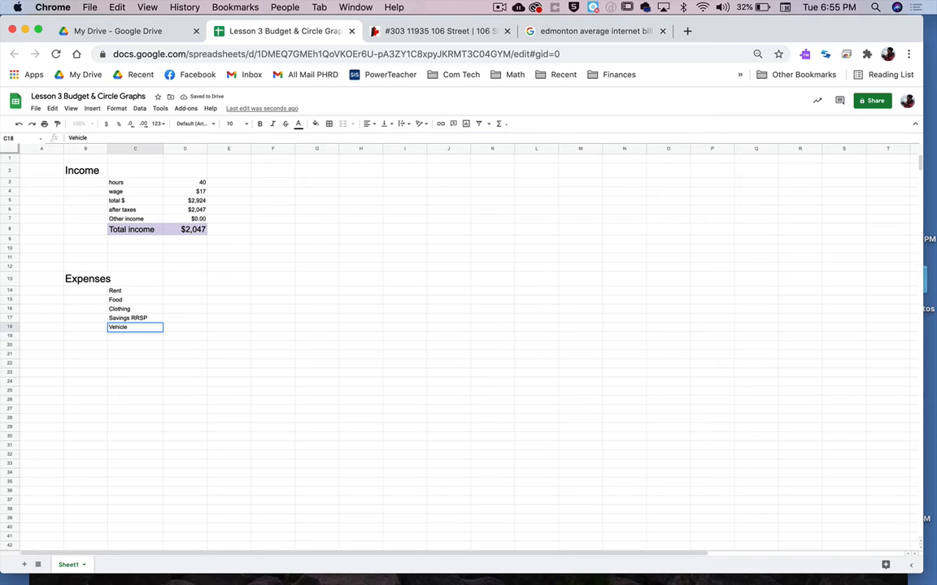
key("Return")
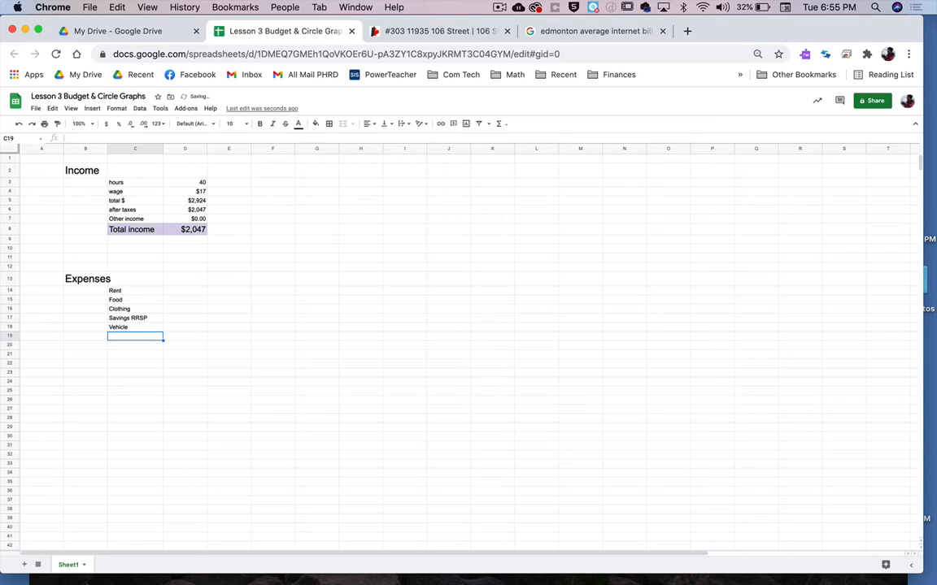
List the vehicle subcategories "Insurance", "Fuel" and "Repairs" in cells D19 to D21
key("Tab")
type("Insur")
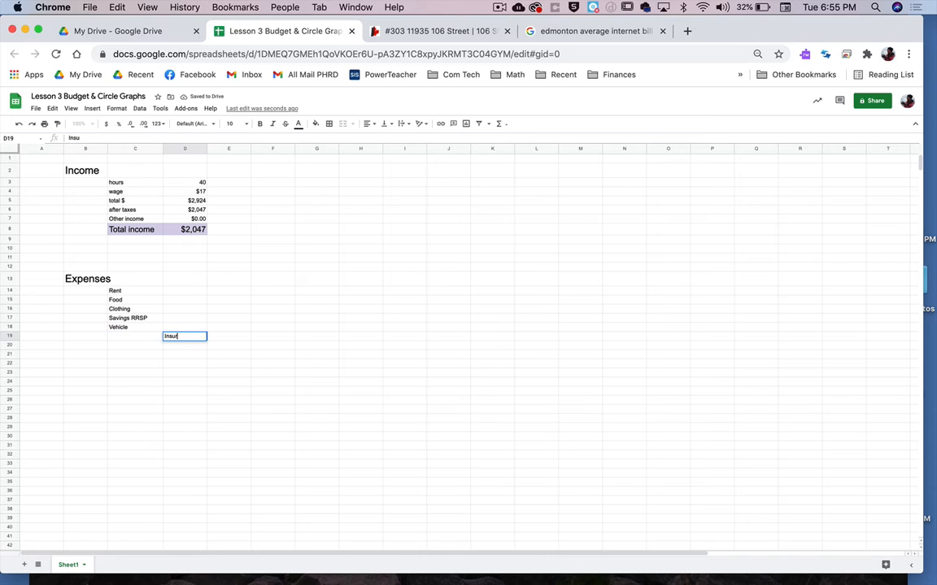
type("ance")
key("Return")
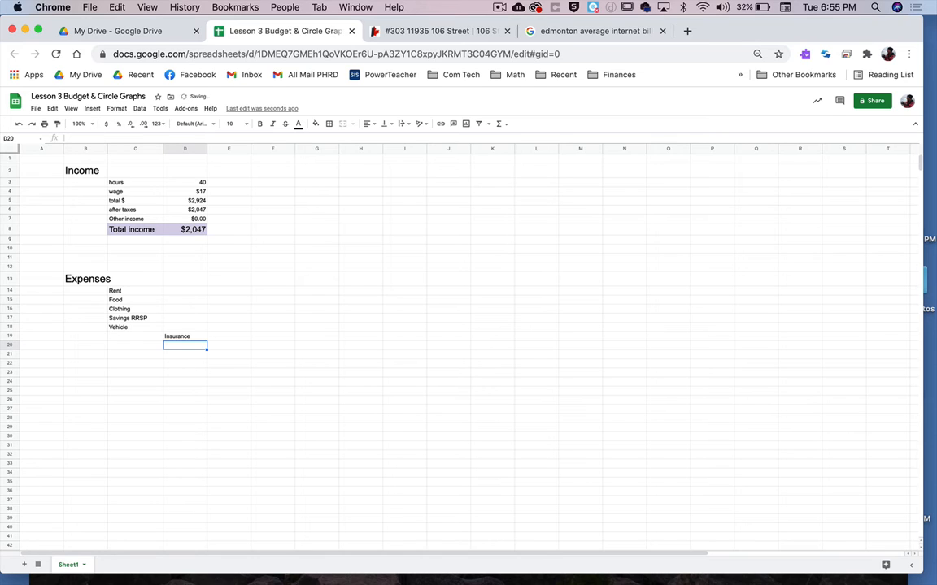
type("Fuel")
key("Return")
type("Repairs")
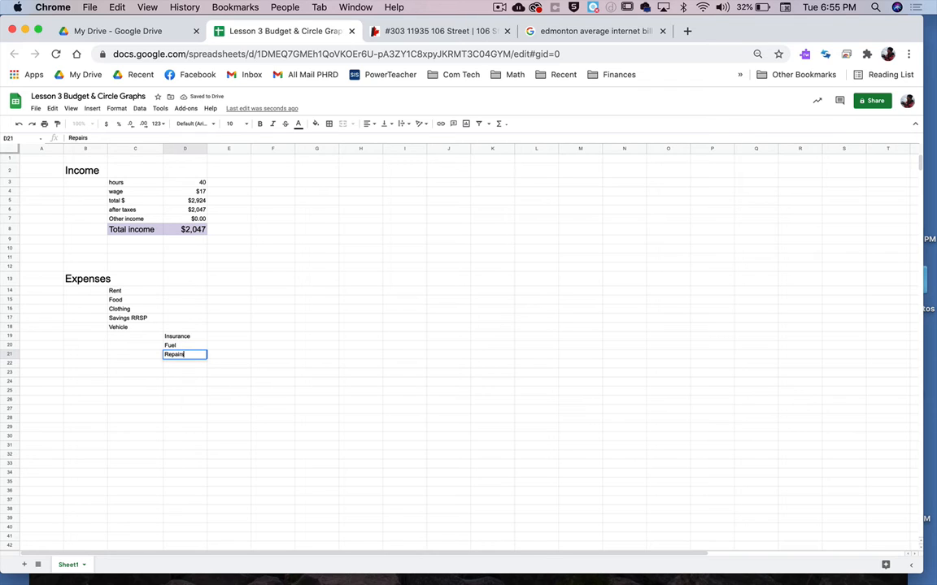
key("Return")
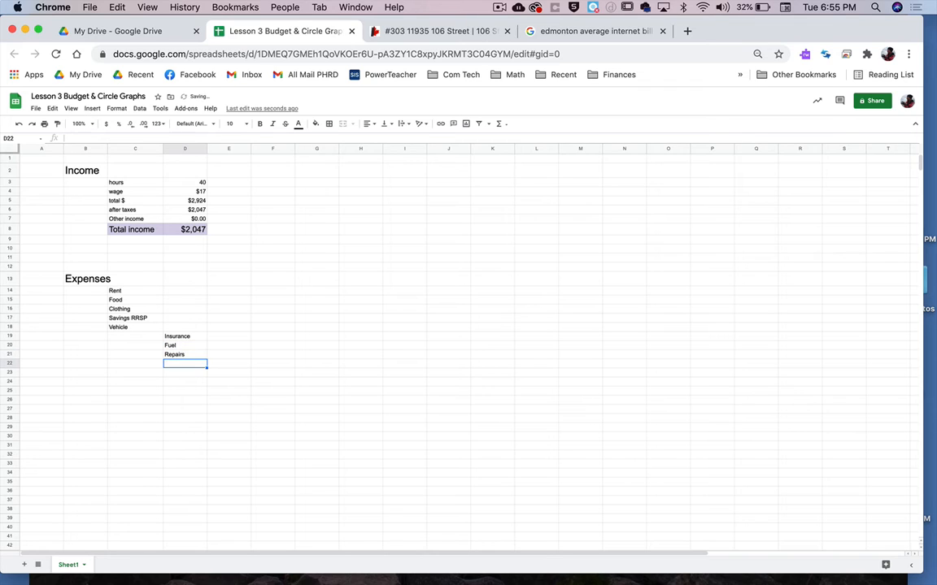
Add the expense categories "Cell" and "Internet" in cells C22 and C23
key("Left")
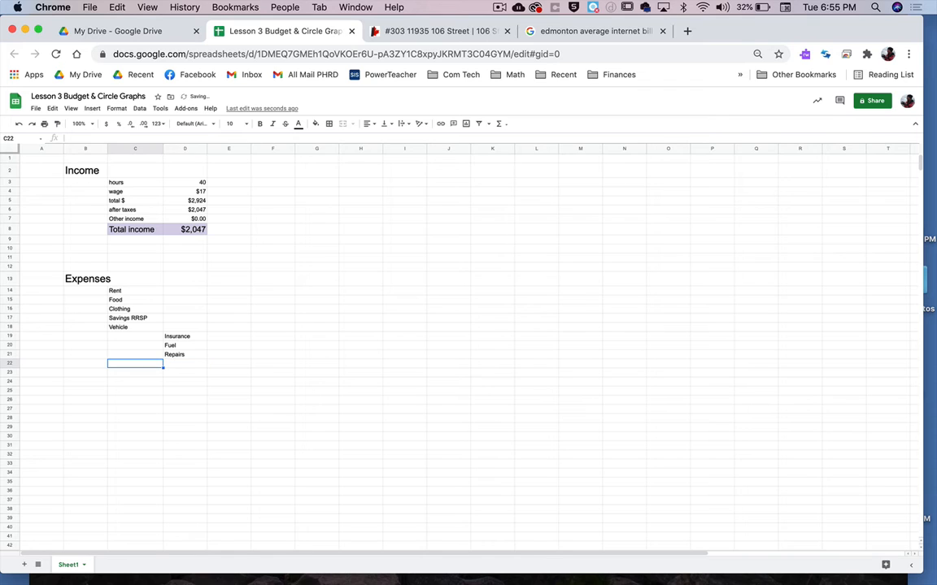
type("Cell")
key("Return")
type("Interne")
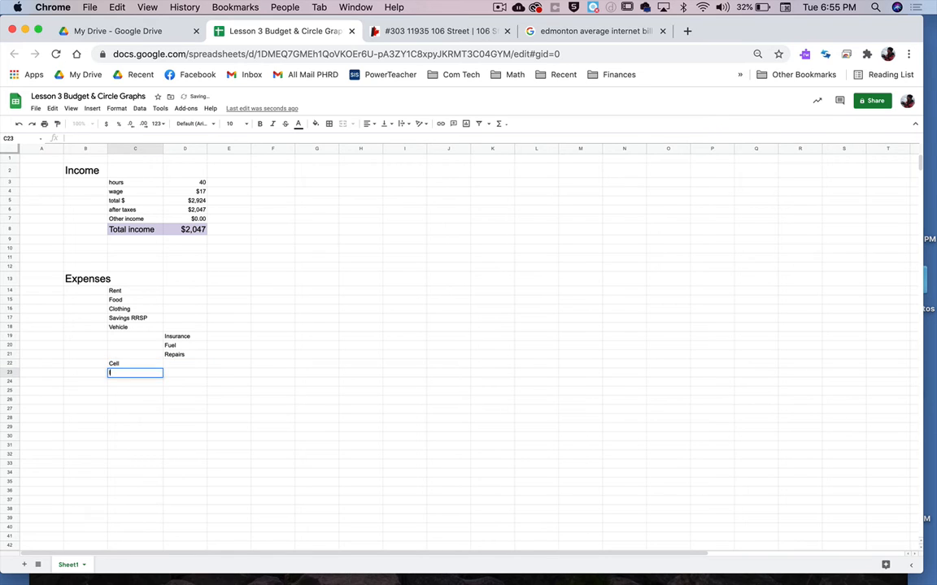
type("t")
key("Return")
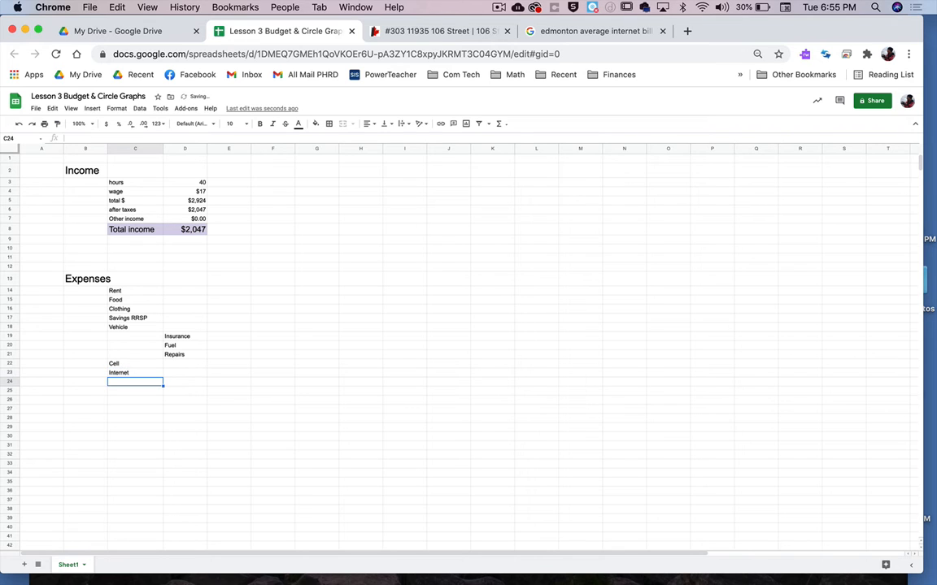
List the utility expenses "Heat", "Power" and "Water" in cells C24 to C26
type("Heat")
key("Return")
type("Power")
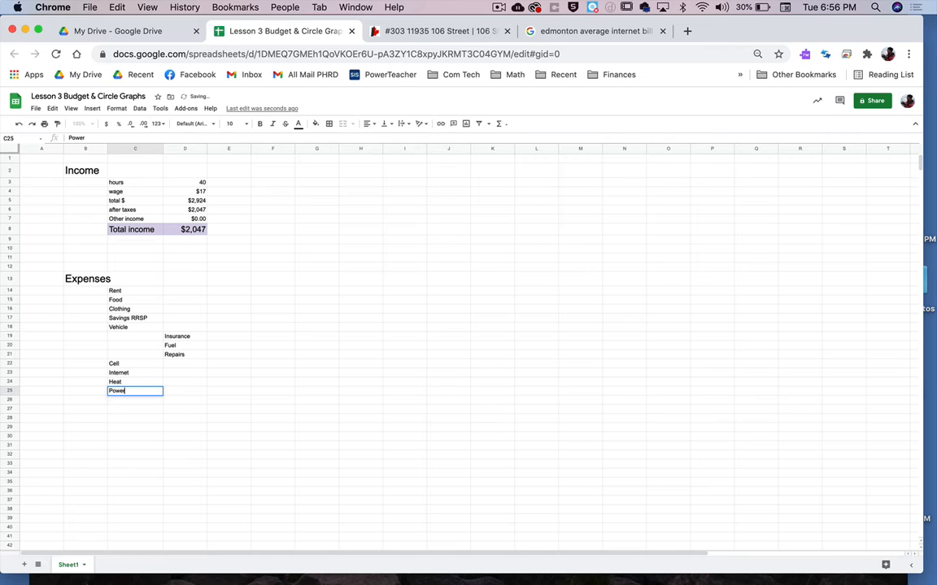
key("Return")
type("Water")
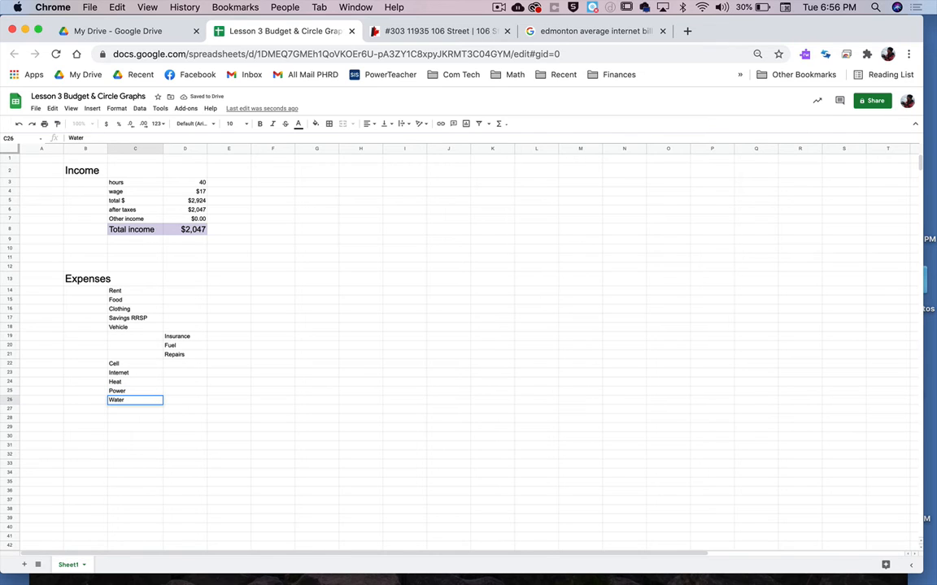
key("Return")
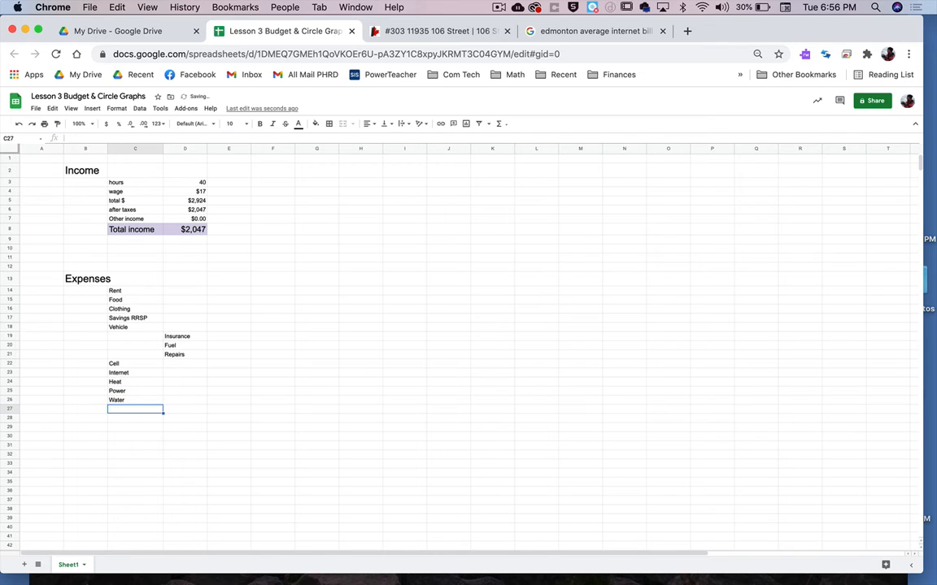
Add the expense categories "TV" in C27 and "Web services" in C28
type("TV")
key("Return")
type("Web s")
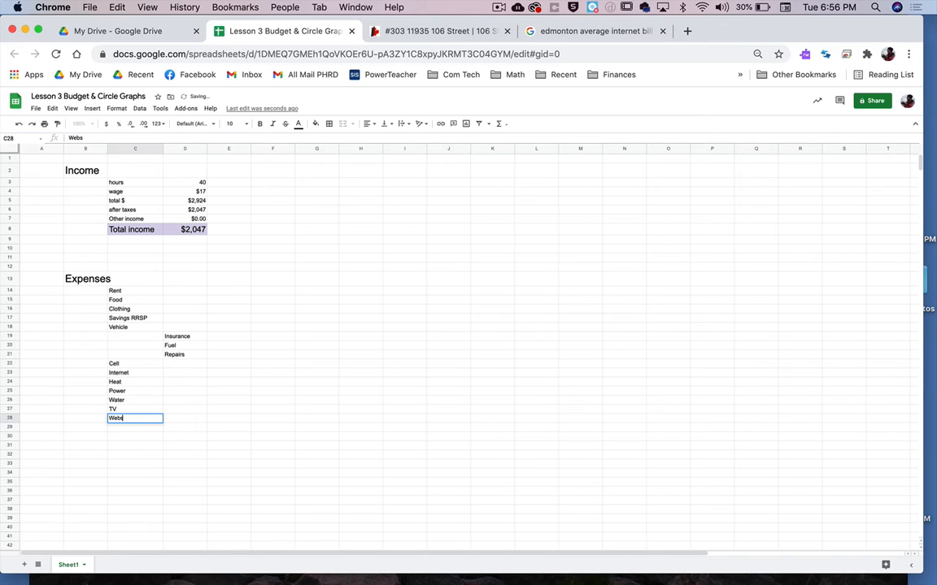
type("ervices")
key("Return")
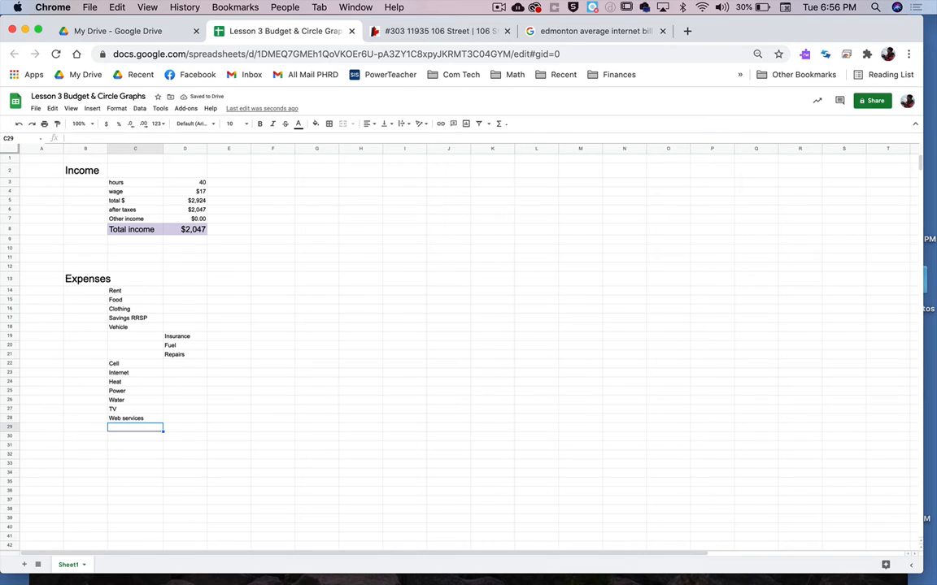
List the web service subcategories "Netflix" and "Disney+" in cells D29 and D30
key("Right")
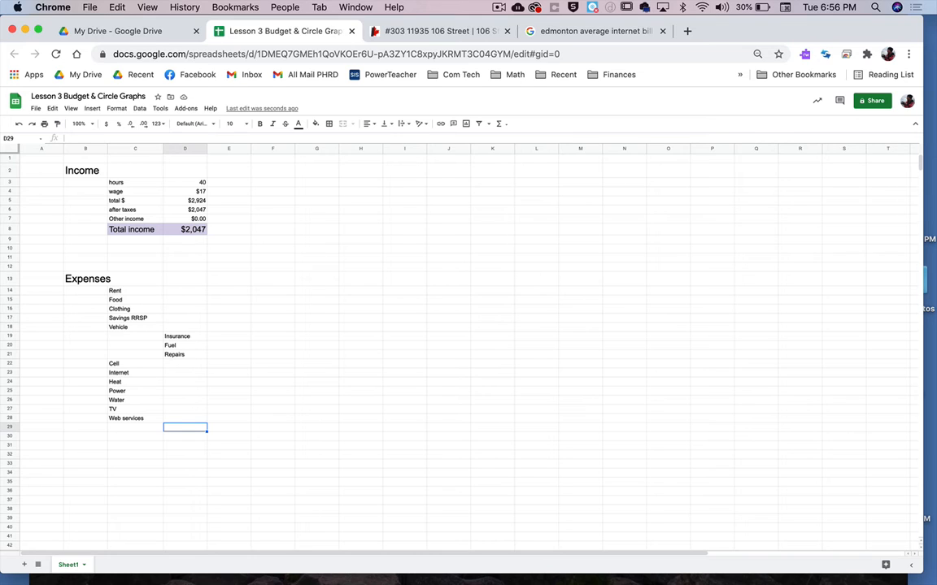
type("Netflix")
key("Return")
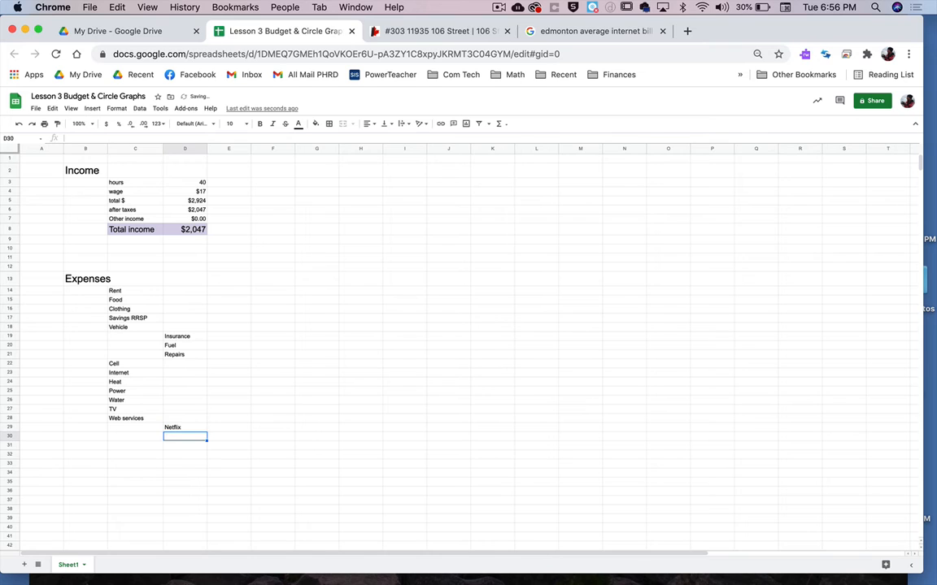
type("Disney")
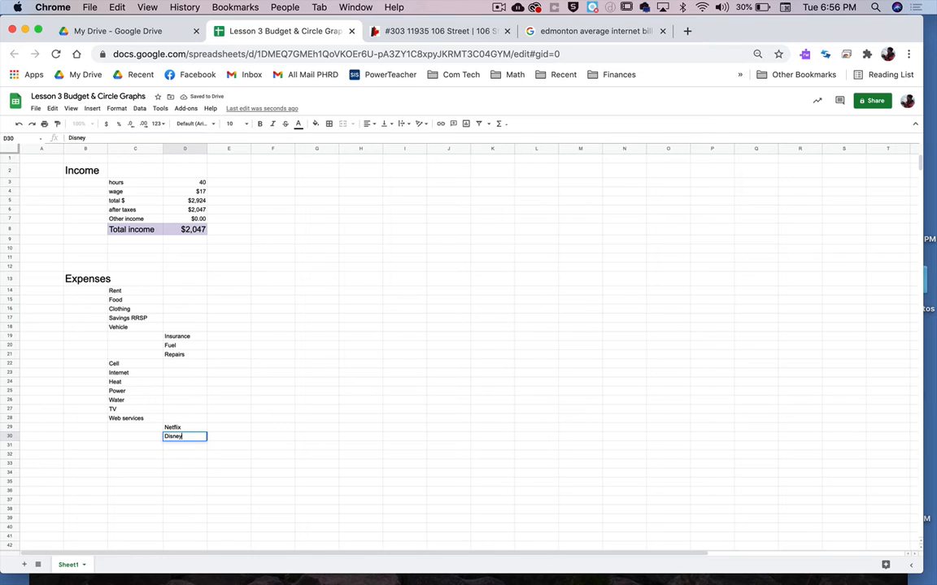
type("+")
key("Return")
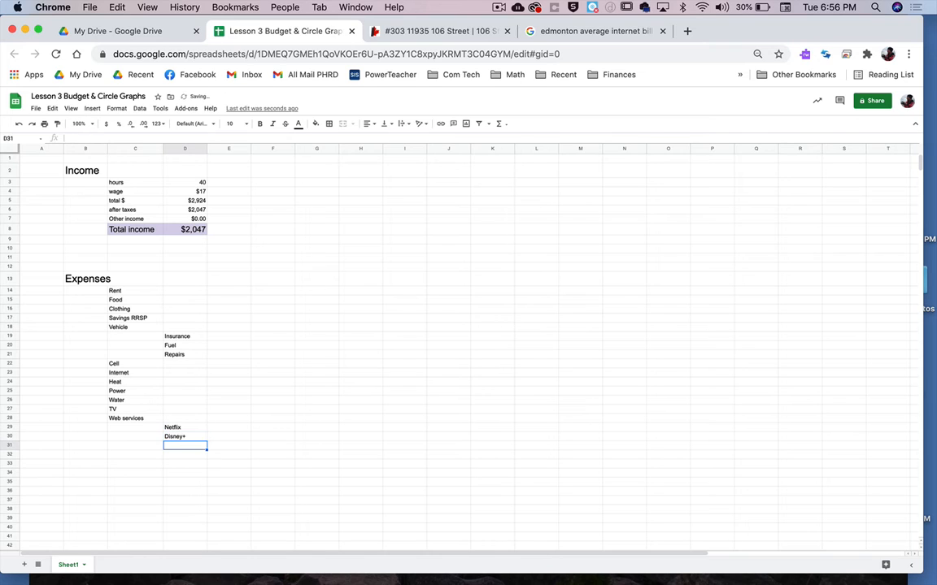
key("Up")
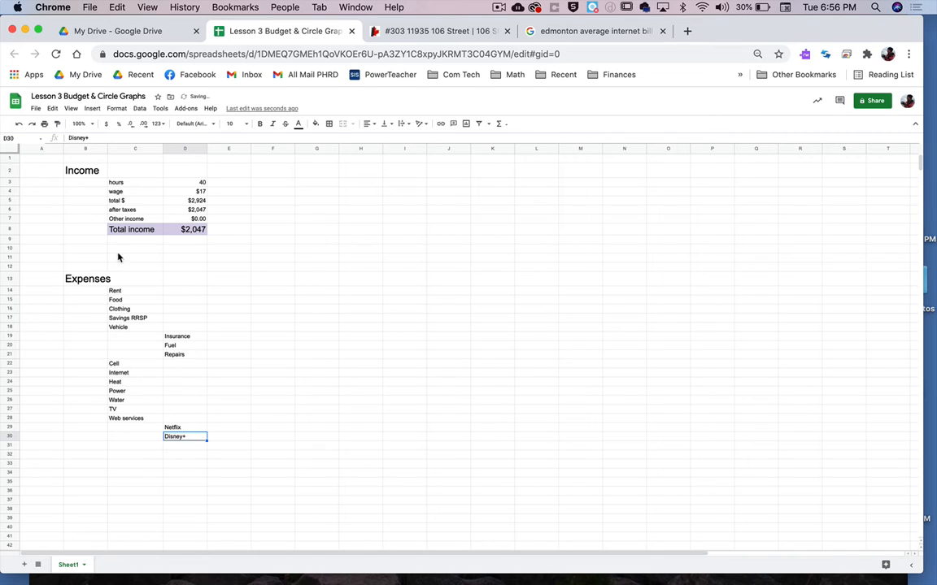
Move the income values from cells D3:D8 one column over to E3:E8
left_click(221, 295)
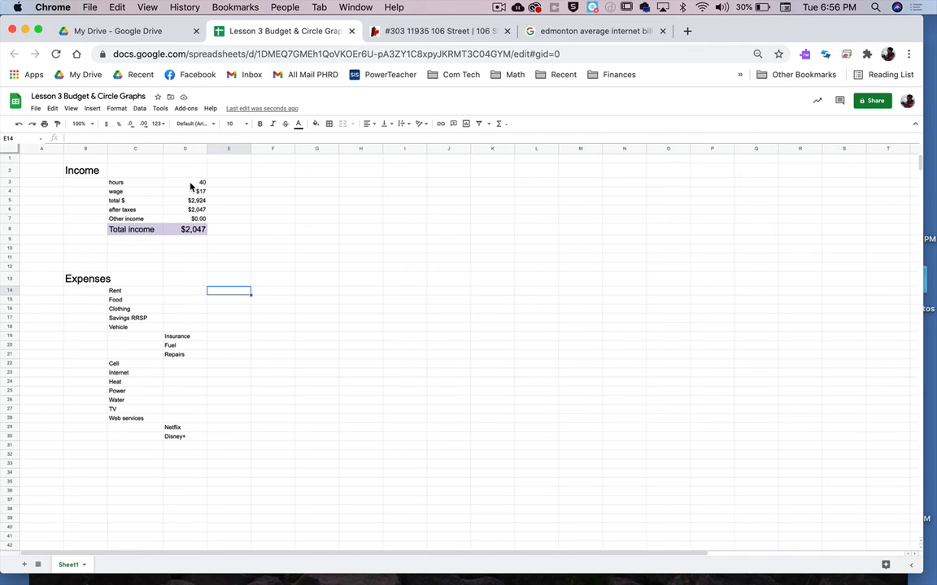
left_click_drag(174, 182, 197, 232)
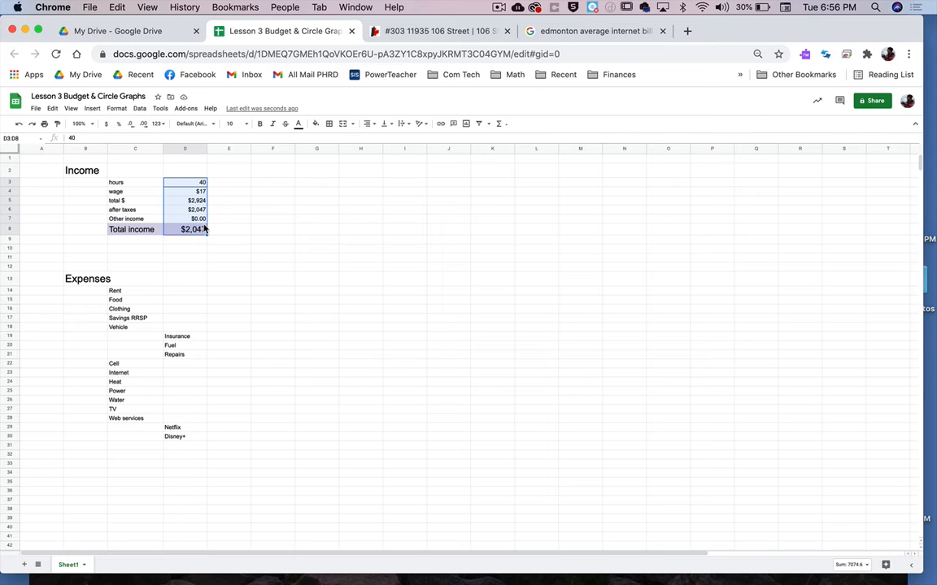
left_click_drag(206, 219, 222, 224)
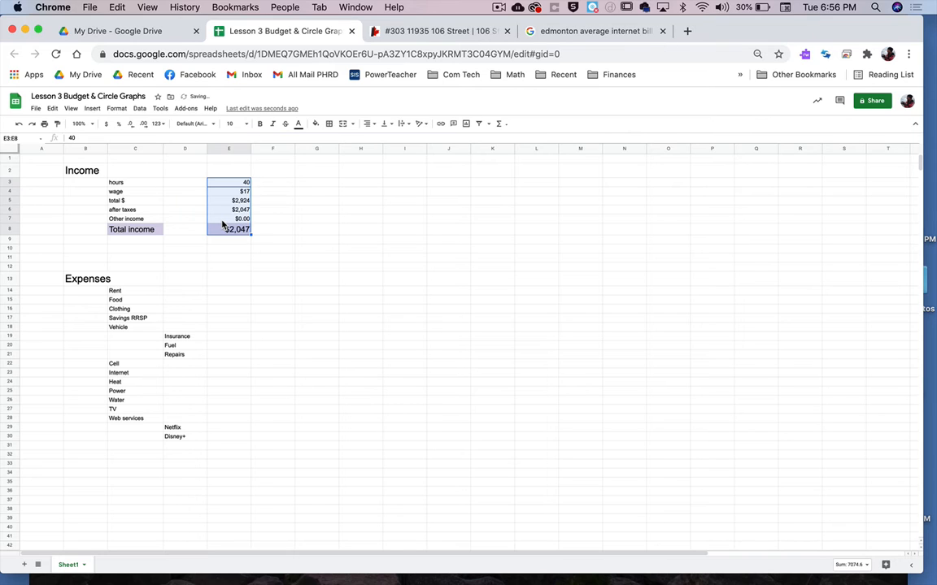
left_click(214, 230)
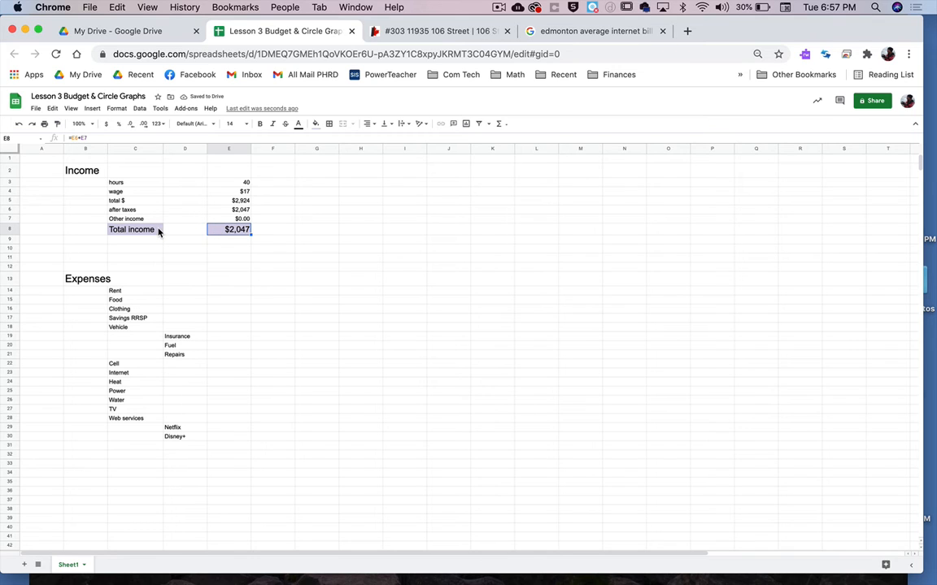
Copy the formatting of the "Total income" label onto the empty cell D8 so the row's shading is continuous
left_click(160, 232)
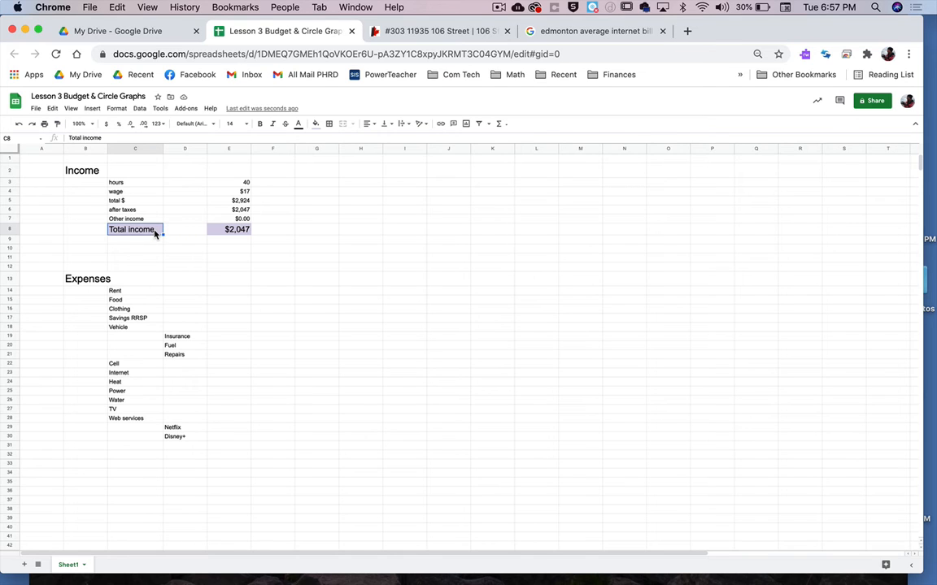
left_click(57, 123)
left_click(170, 231)
left_click(189, 248)
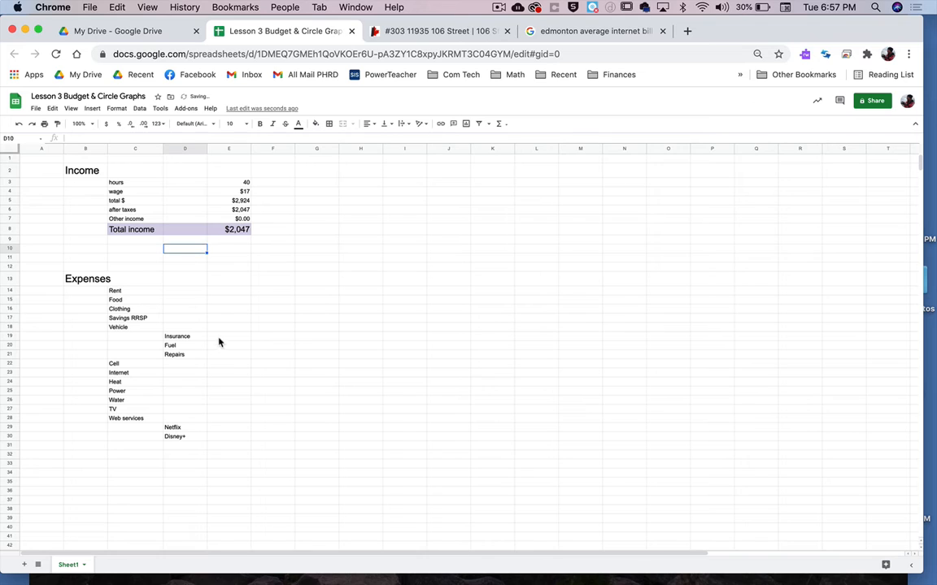
left_click(235, 293)
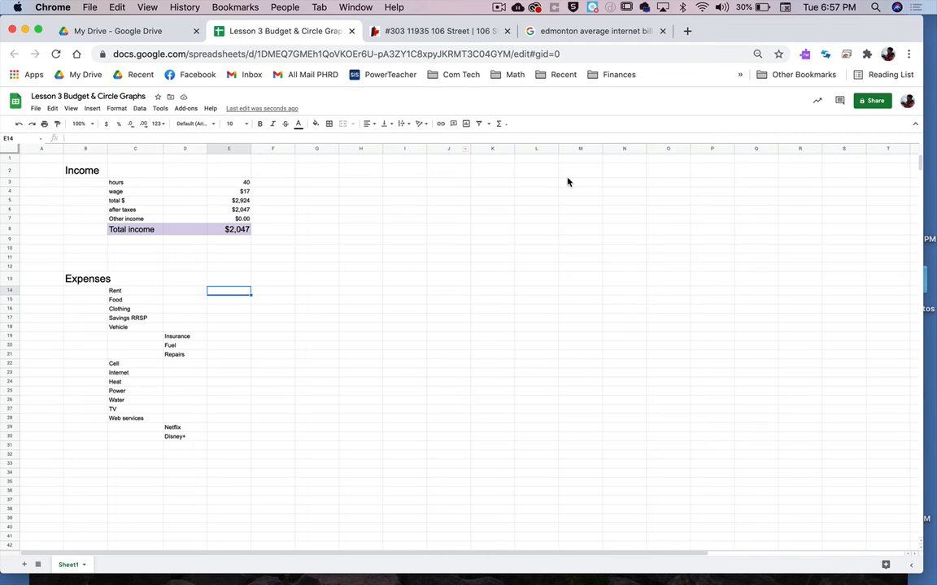
Switch to the RentCanada page, close the open apartment listing and frame the map on the Edmonton rentals
left_click(399, 32)
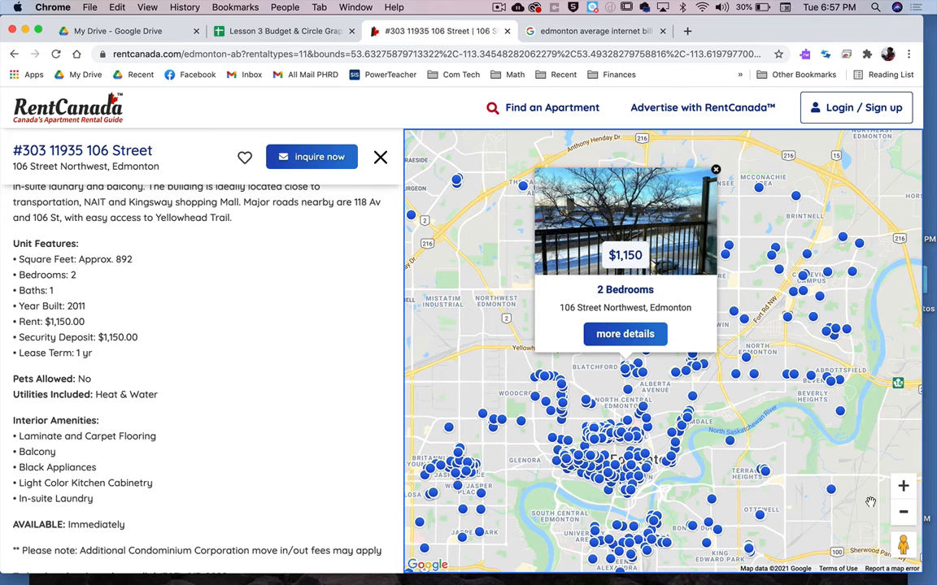
left_click(904, 516)
left_click(904, 515)
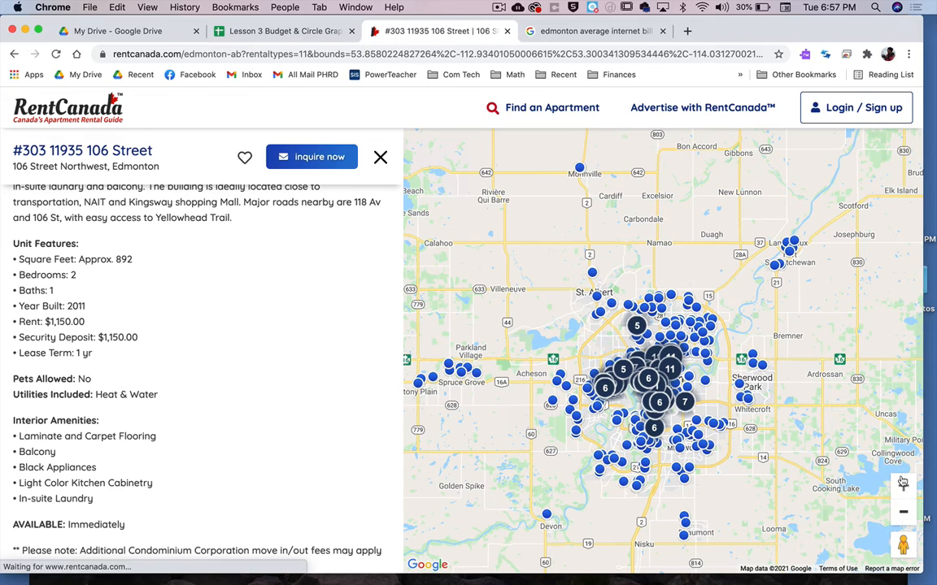
left_click(380, 157)
left_click(903, 486)
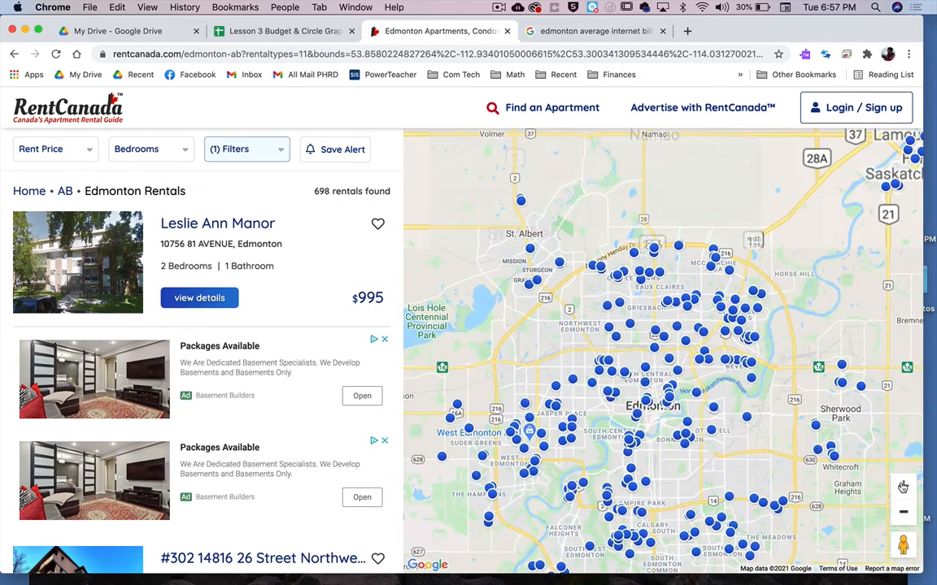
left_click(903, 486)
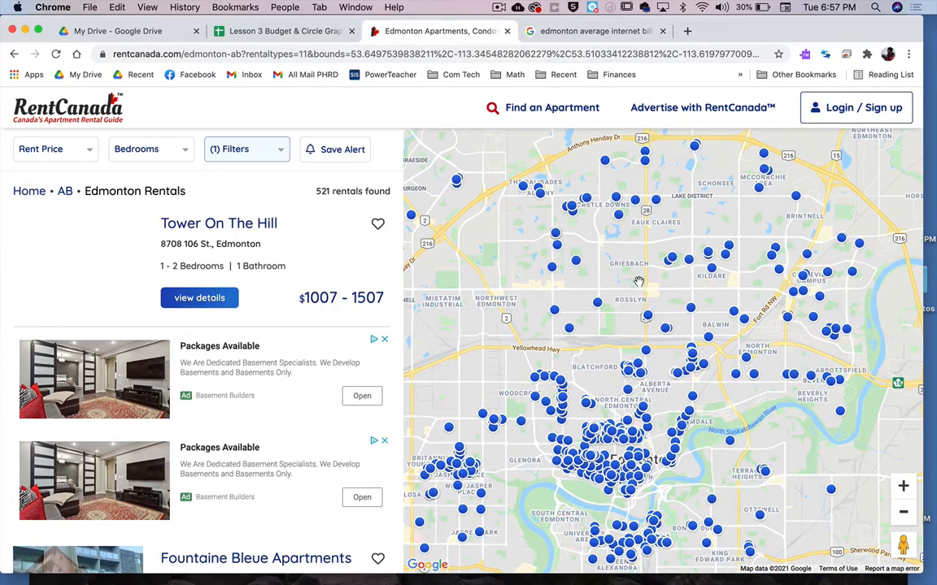
Examine the Edmonton rentals across the map and the available bedroom filter options
left_click_drag(661, 285, 682, 249)
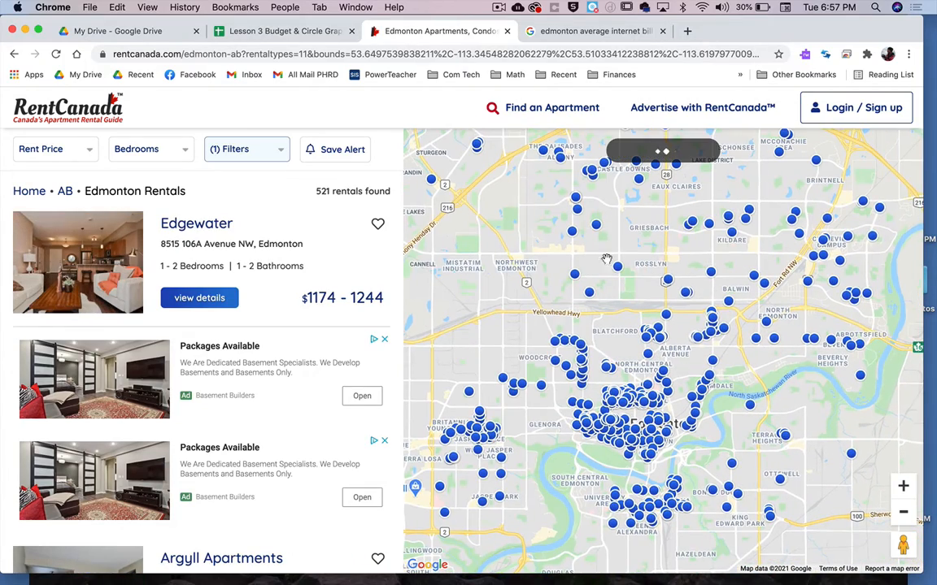
left_click_drag(470, 331, 515, 286)
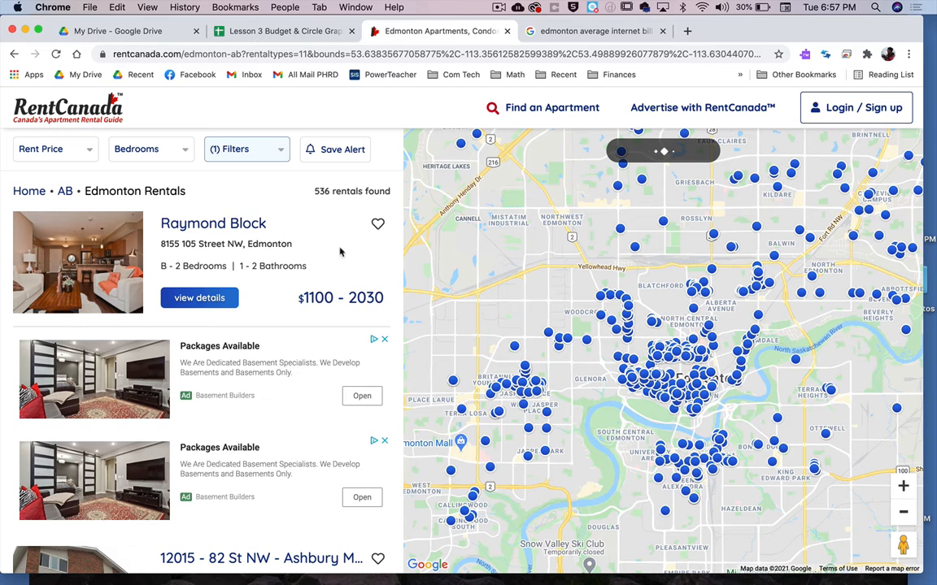
left_click(147, 151)
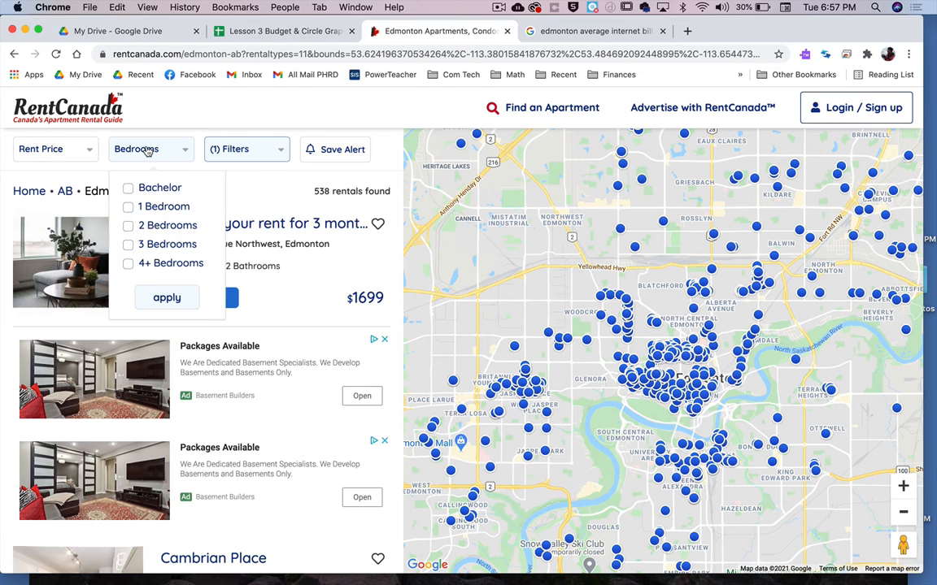
left_click(396, 154)
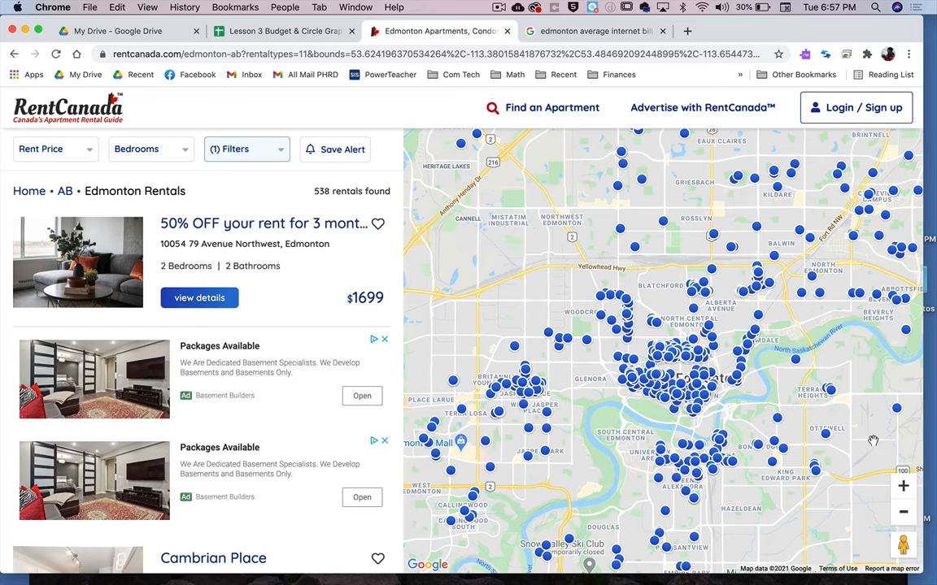
left_click_drag(872, 441, 812, 437)
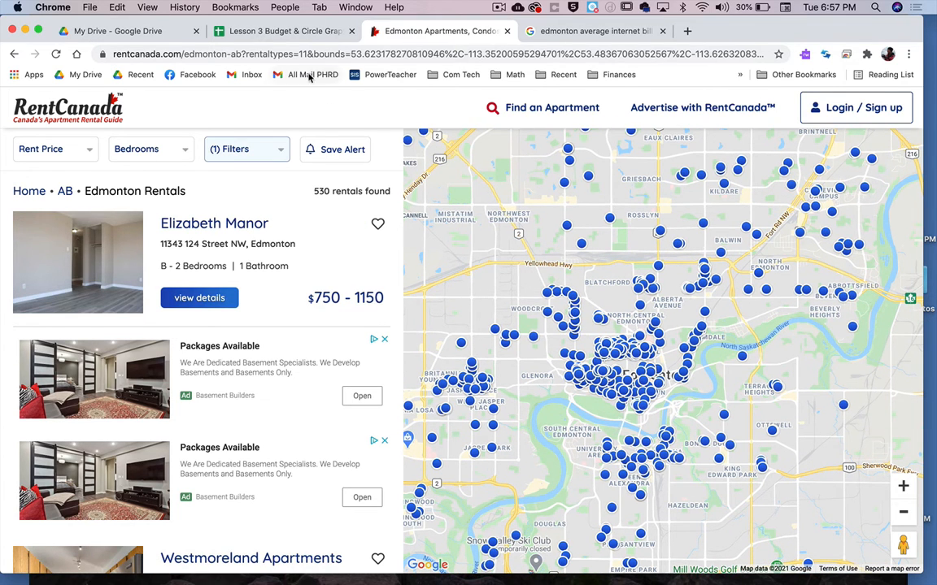
Copy the RentCanada search page's address and add it as a link on the "Rent" label in C14
left_click(271, 55)
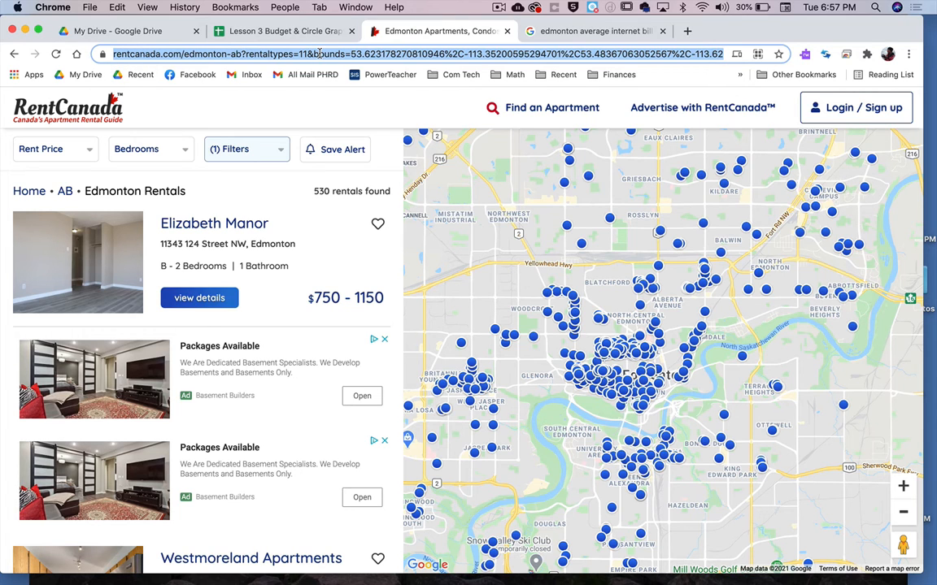
left_click(235, 31)
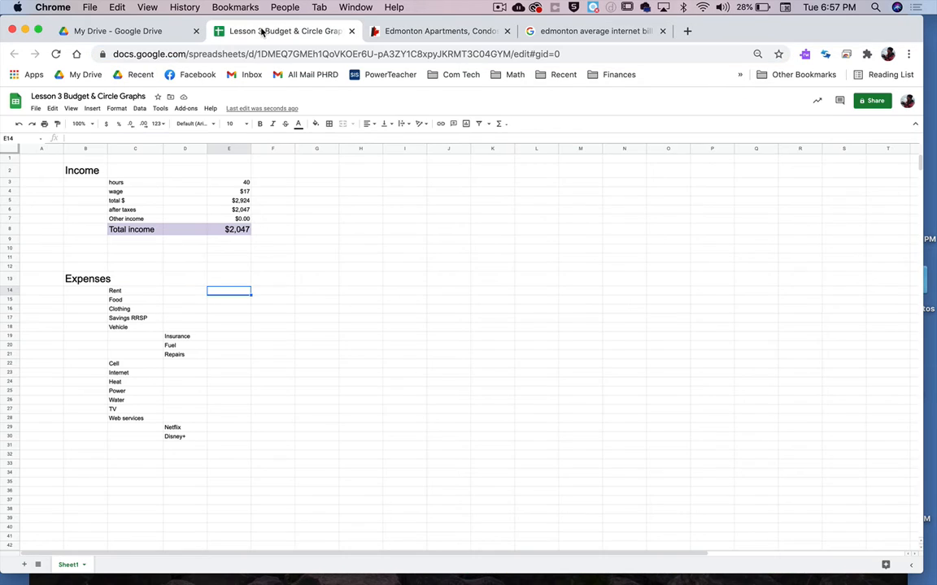
left_click(119, 291)
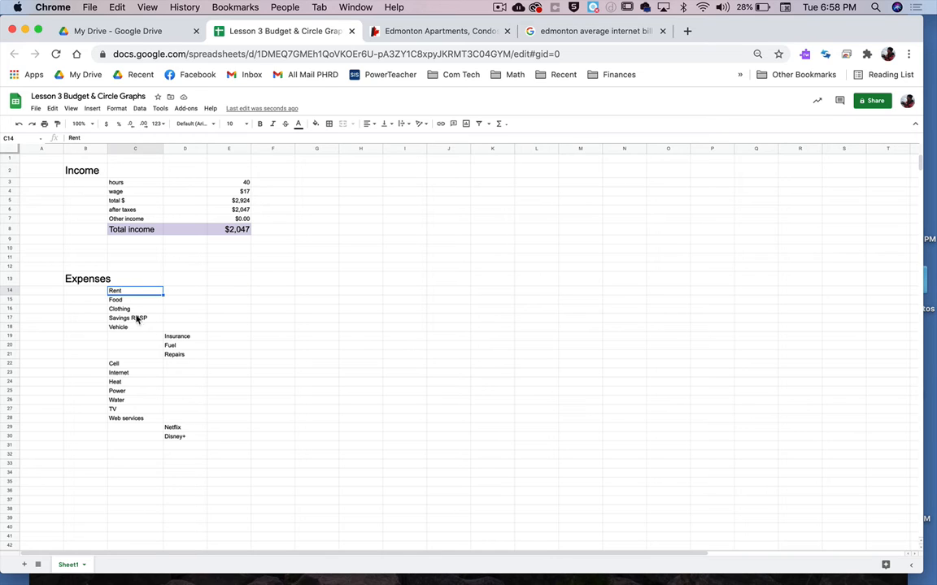
key("super+k")
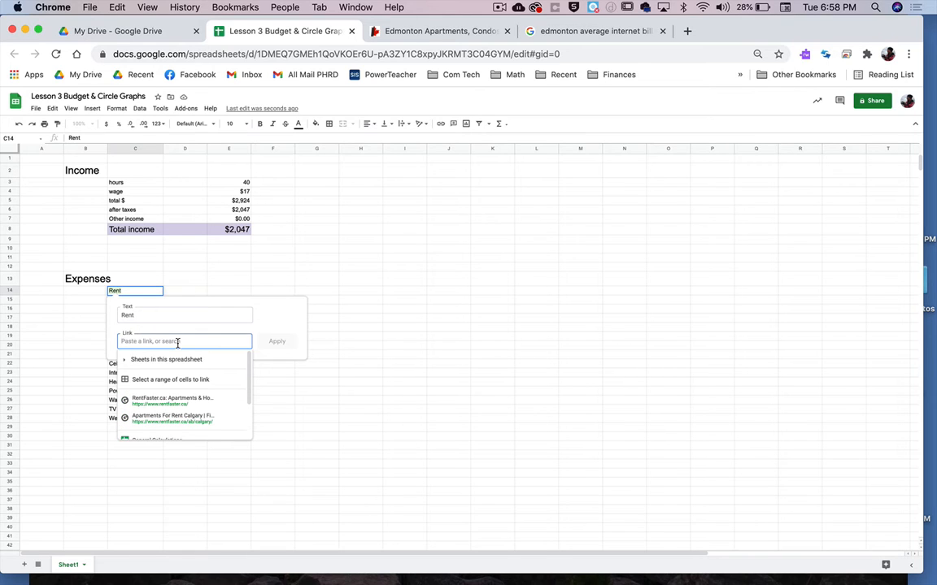
key("super+v")
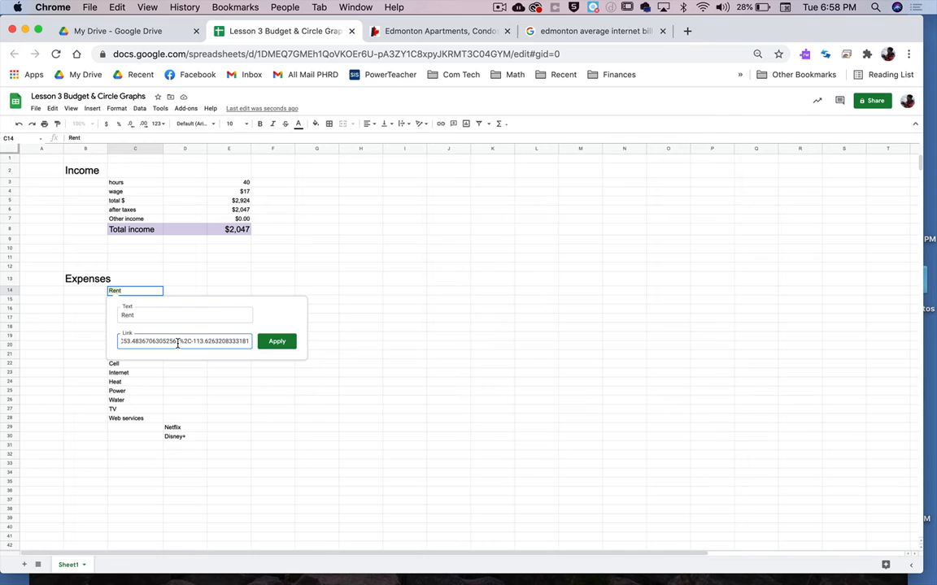
left_click(276, 343)
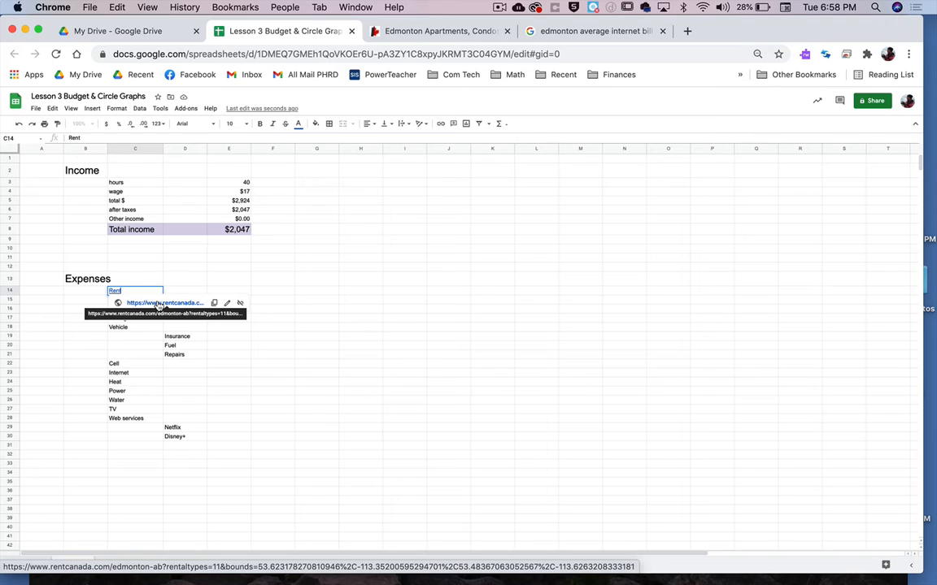
Enter the rent cost in E14 as the formula =1200/2
left_click(231, 292)
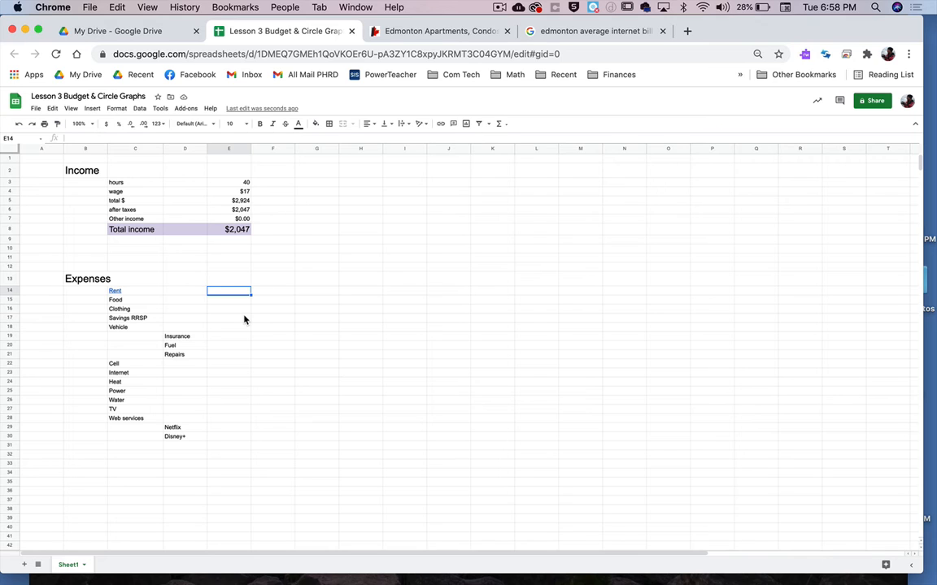
type("=")
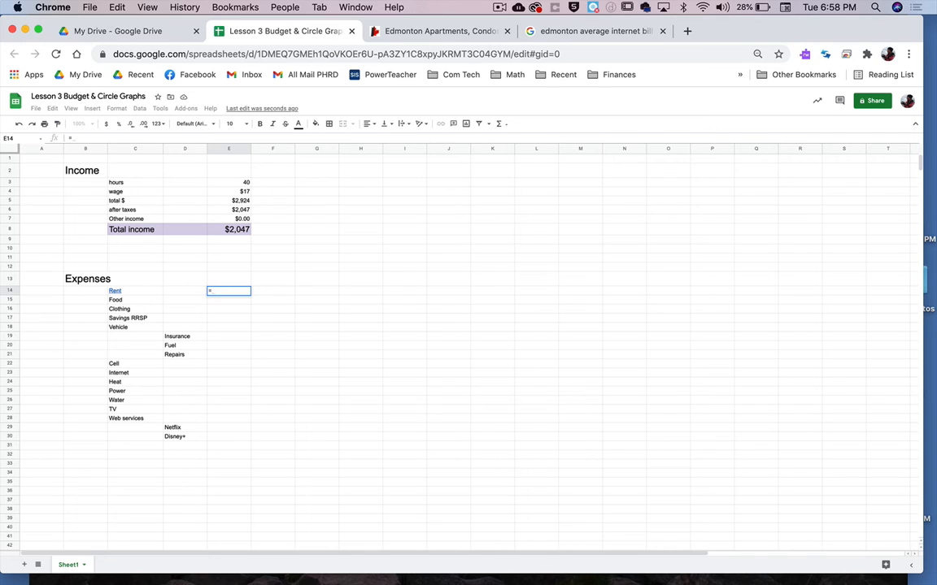
type("1200")
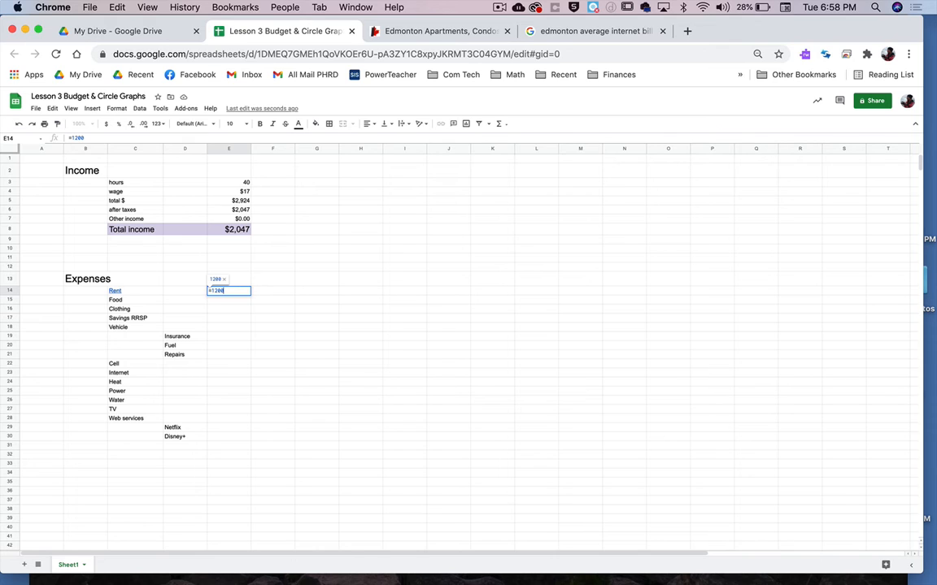
type("/")
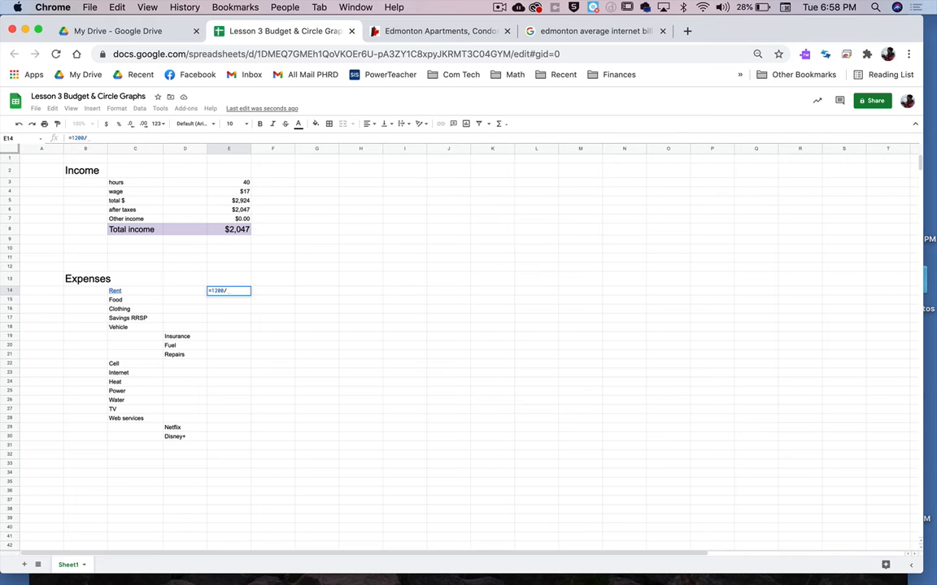
type("2")
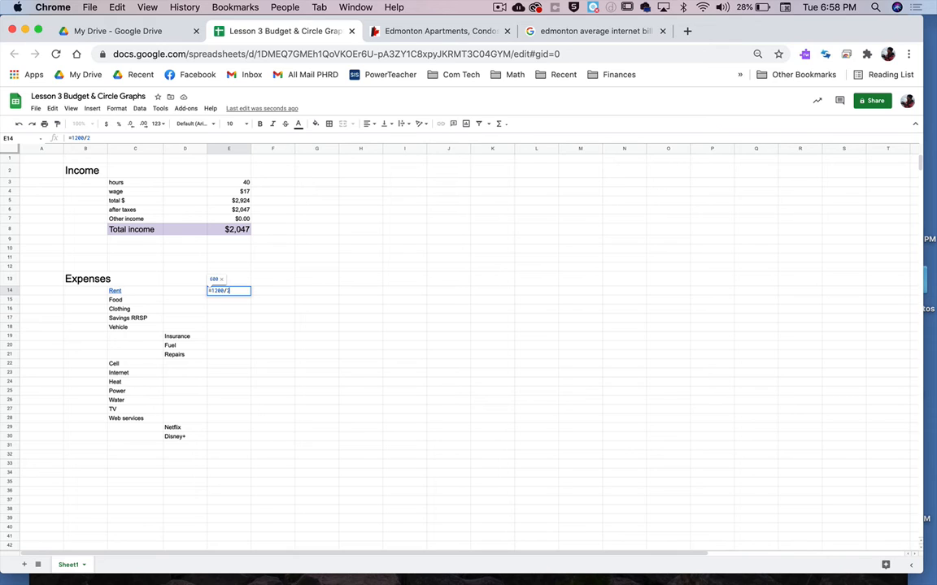
key("Return")
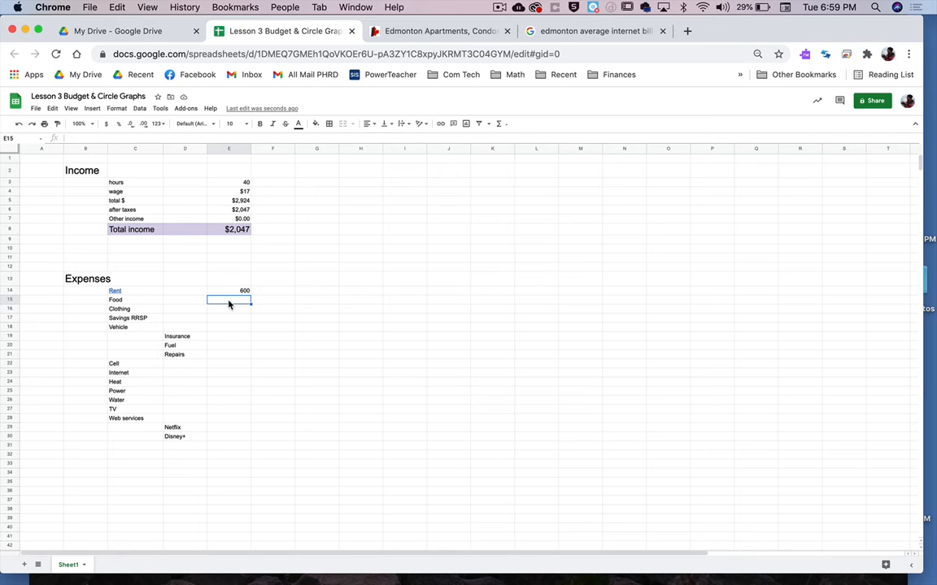
Enter the monthly food cost in E15 as the formula =150*4.3
type("=")
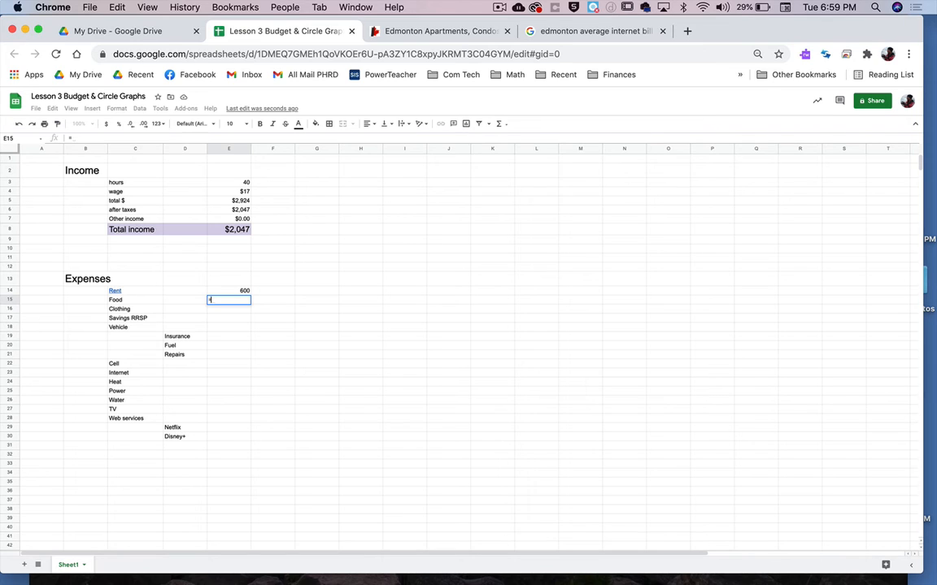
type("150")
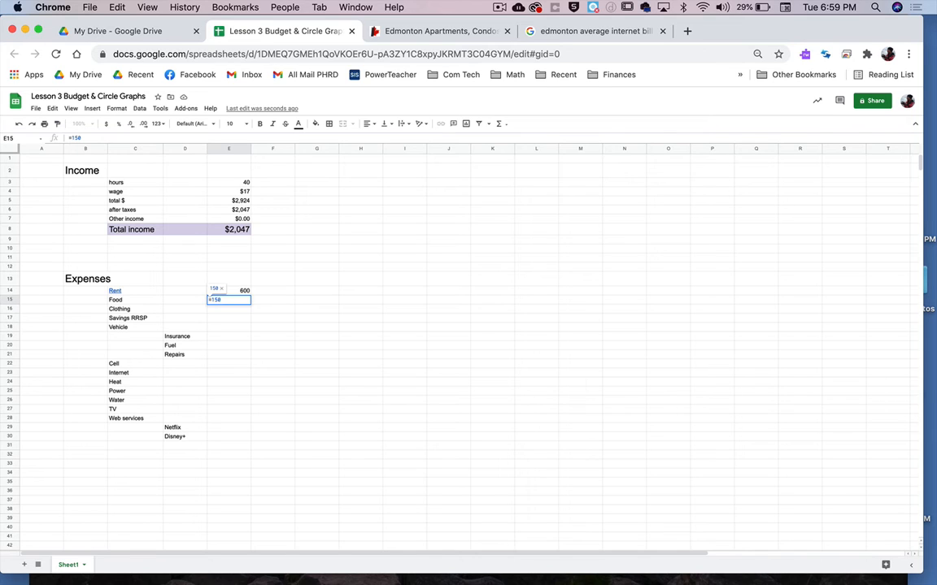
type("*")
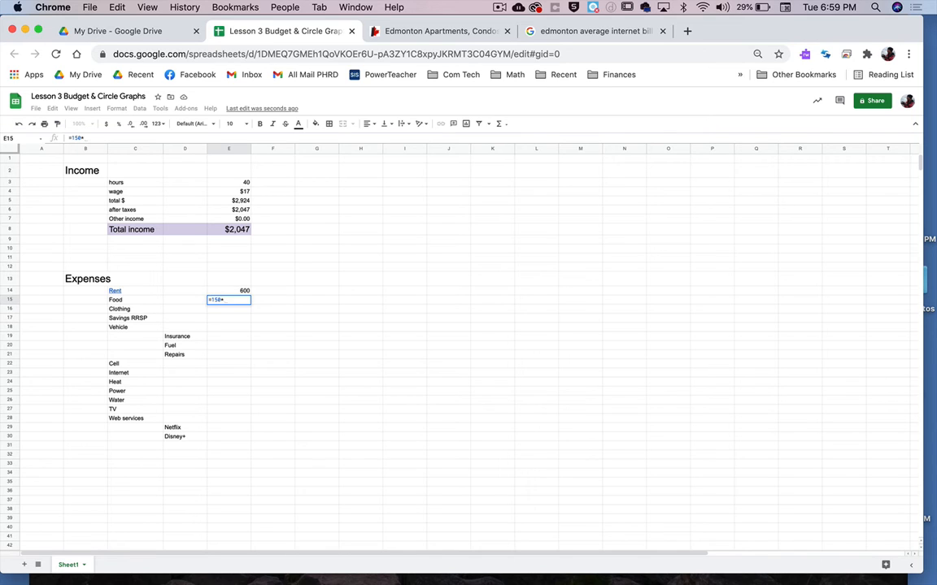
type("4.3")
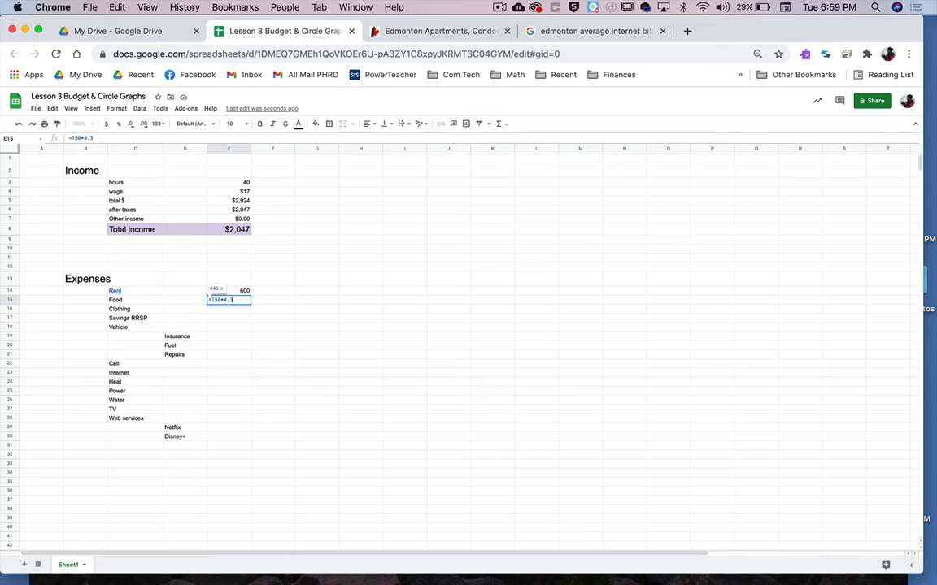
key("Return")
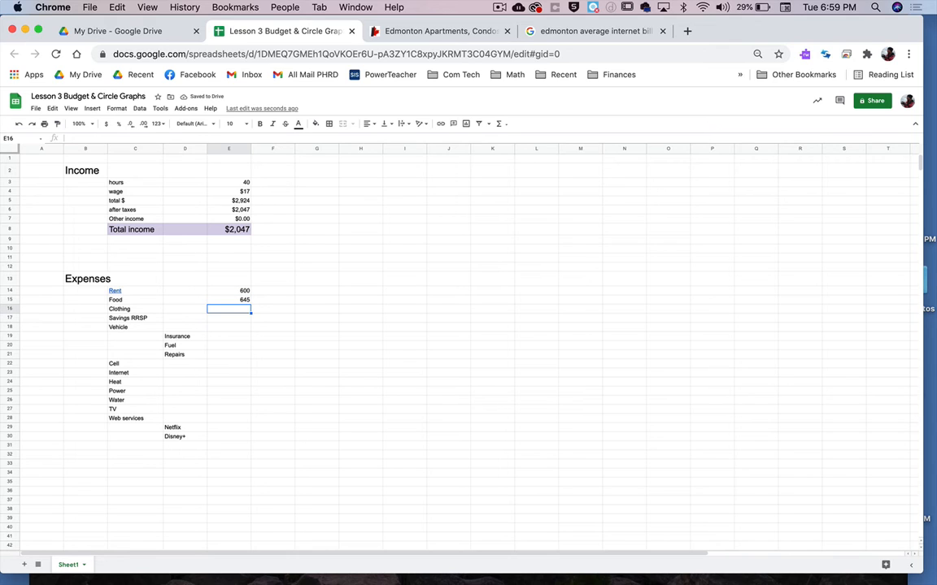
Enter 50 for Clothing in E16 and 100 for Savings RRSP in E17
type("50")
key("Return")
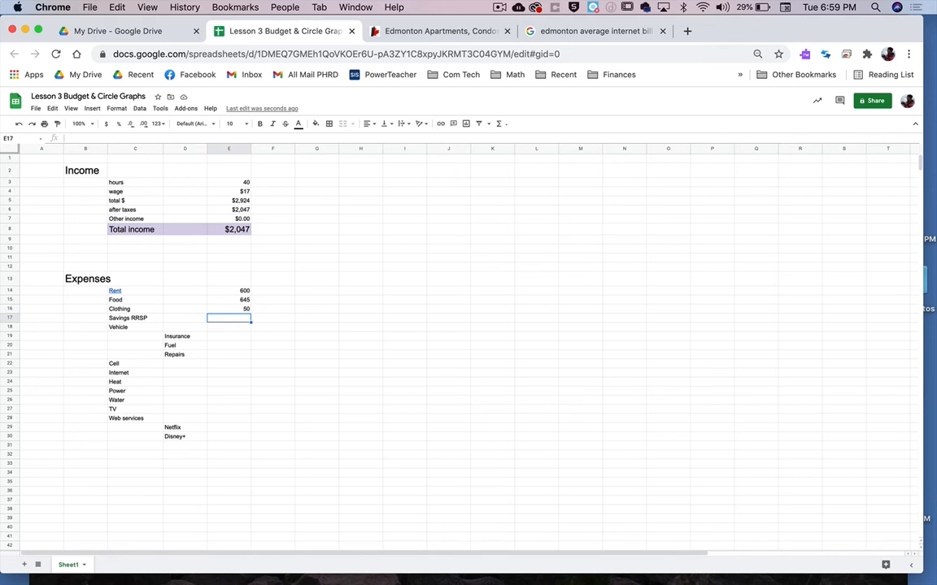
type("100")
key("Return")
Format the expense amount cells E13:E32 as currency
left_click(223, 280)
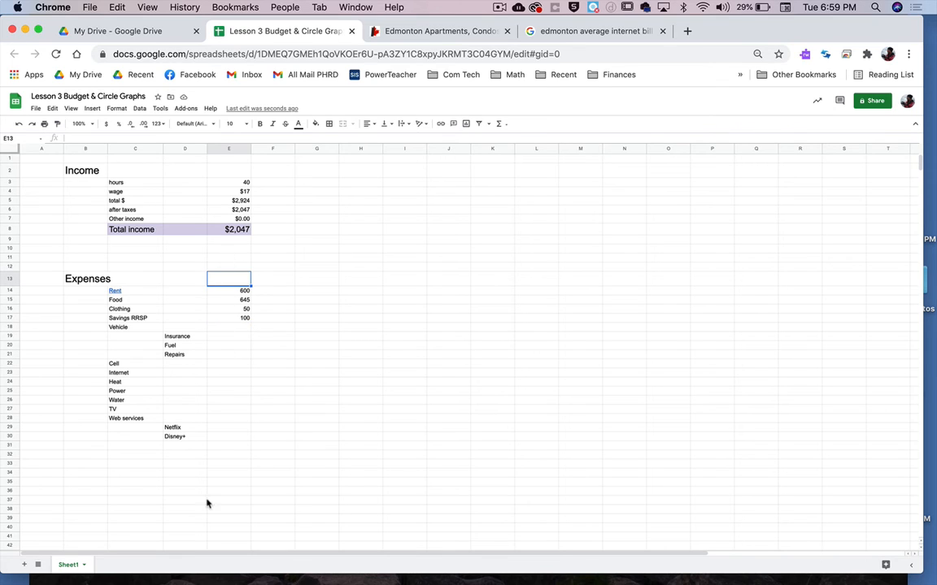
left_click(230, 459, "shift")
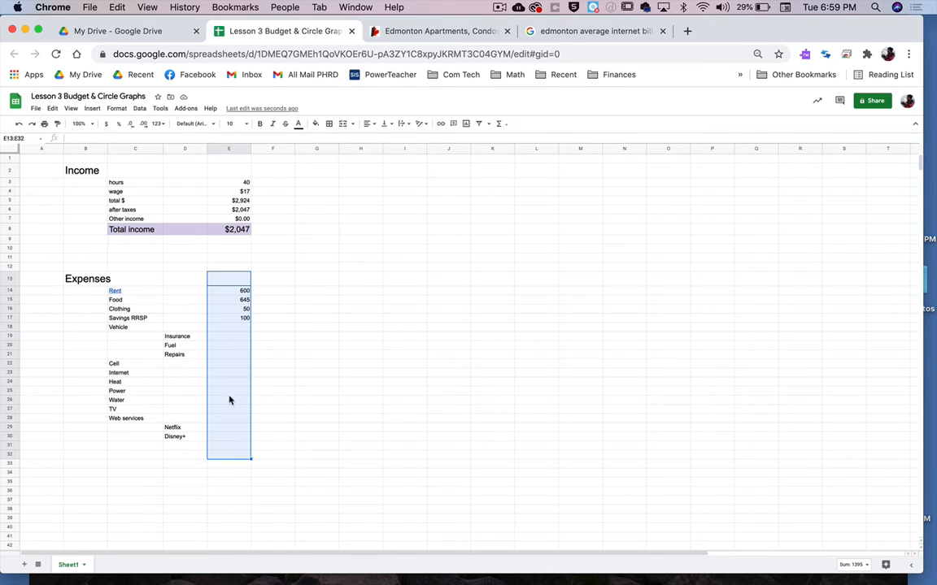
left_click(106, 125)
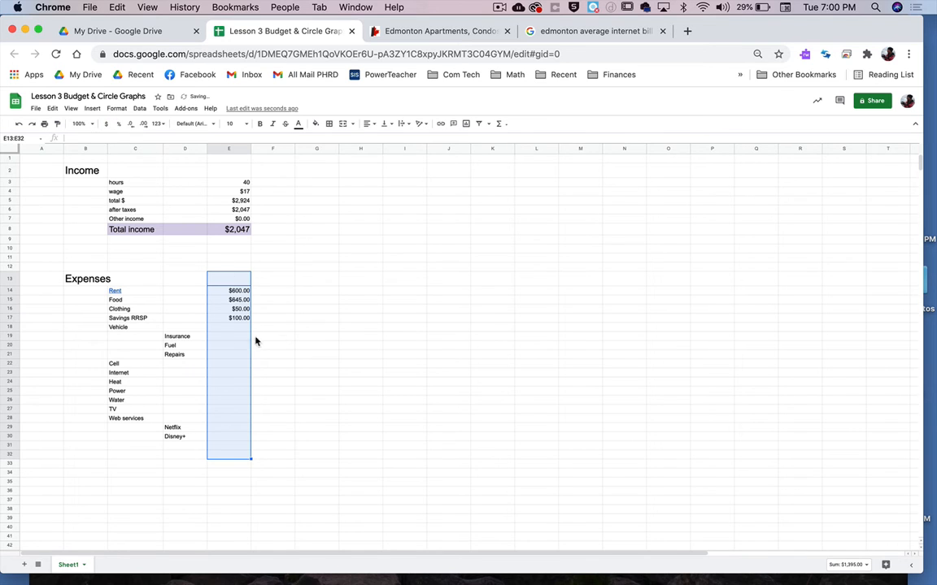
Enter the monthly vehicle insurance cost in E19 as the formula =3000/12
left_click(225, 341)
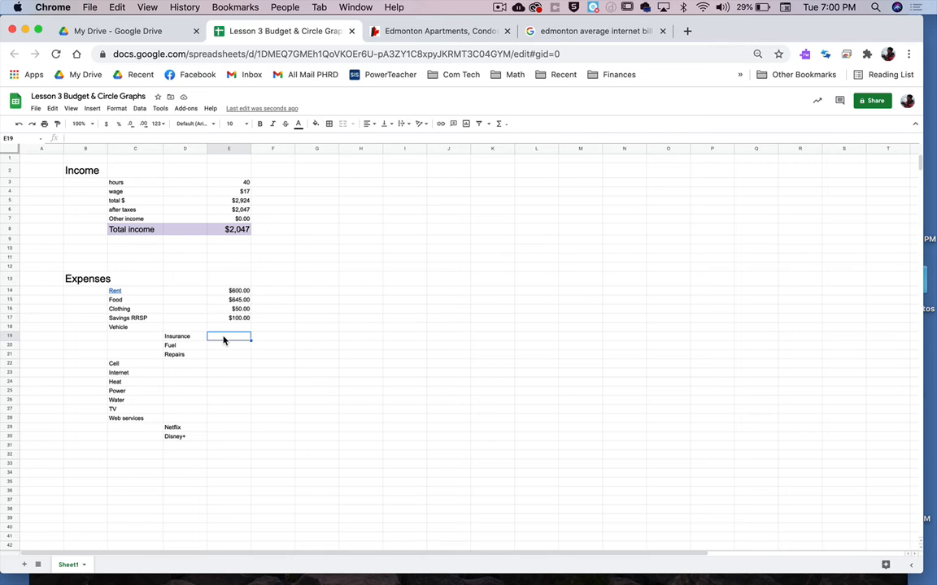
type("=")
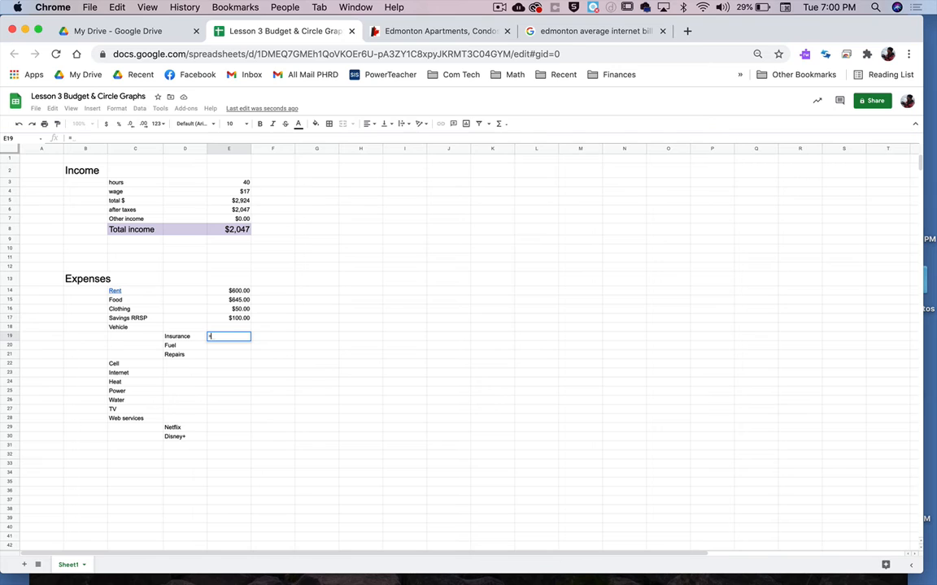
type("3000")
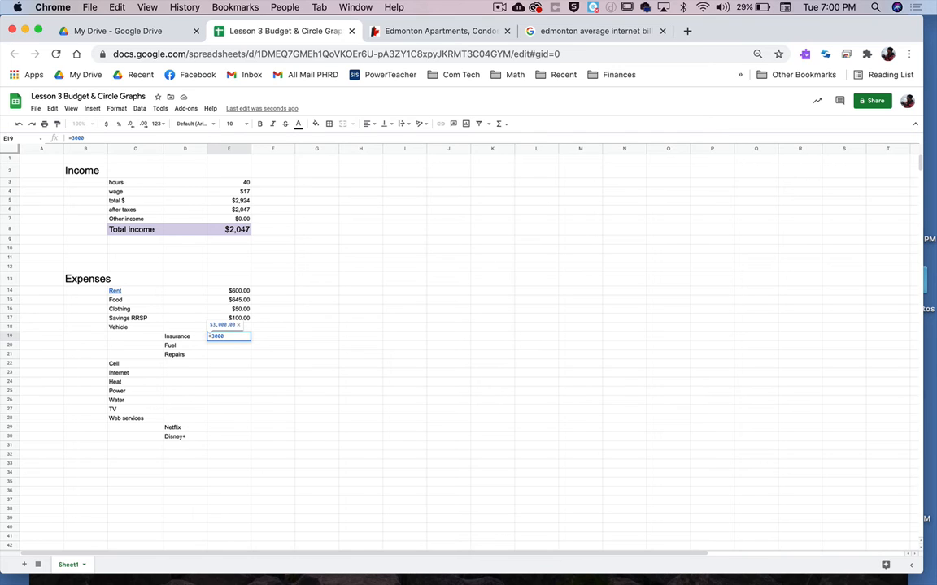
type("/12")
key("Return")
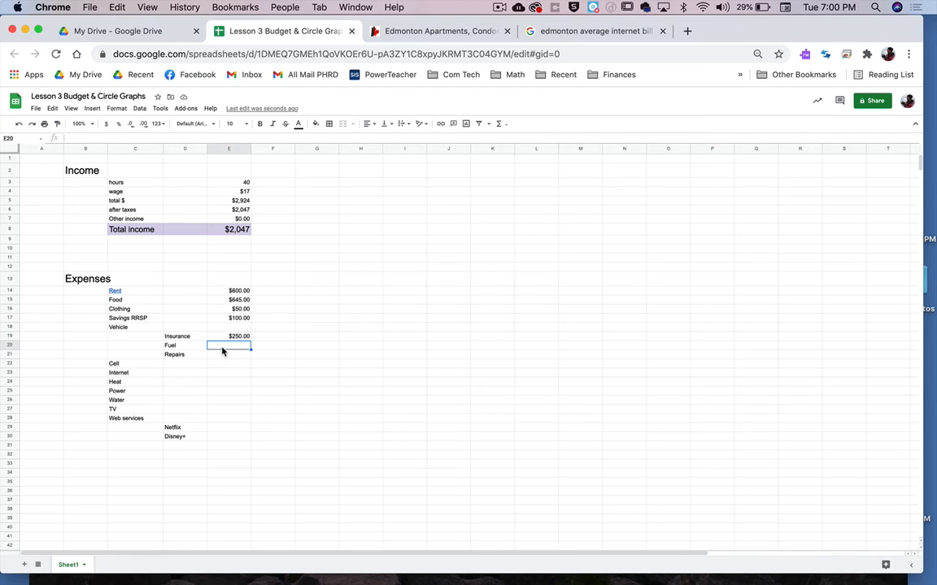
Enter the monthly fuel cost in E20 as the formula =100*4.3
type("=")
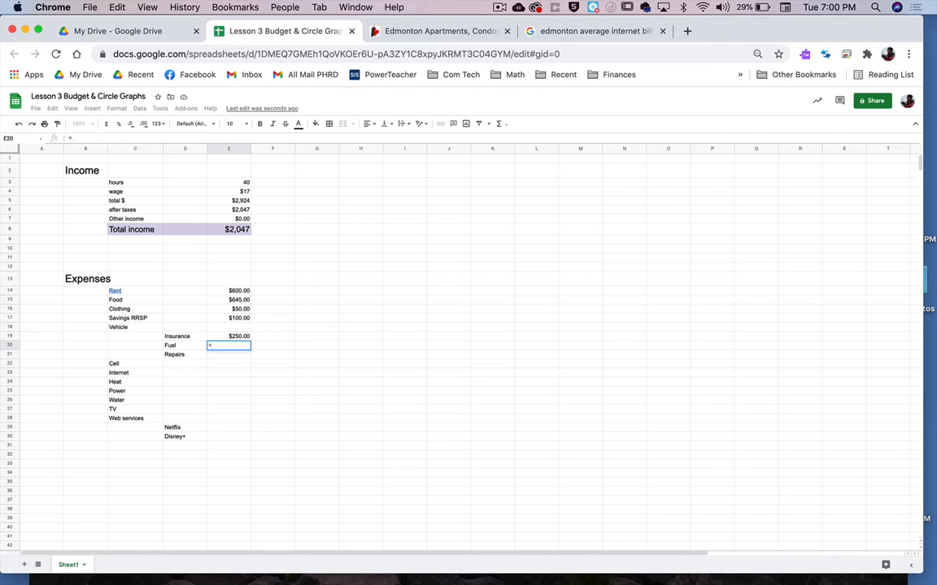
type("100")
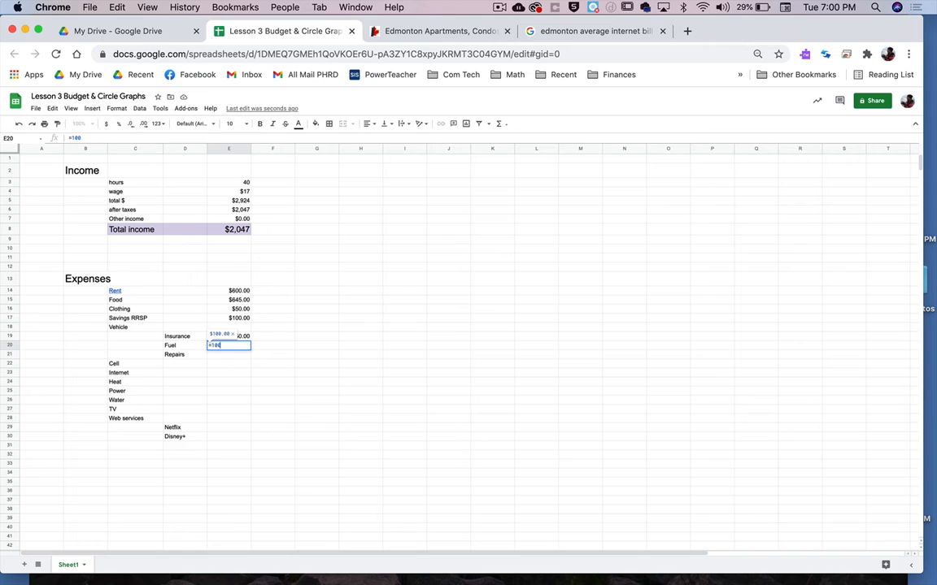
type("*4.3")
key("Return")
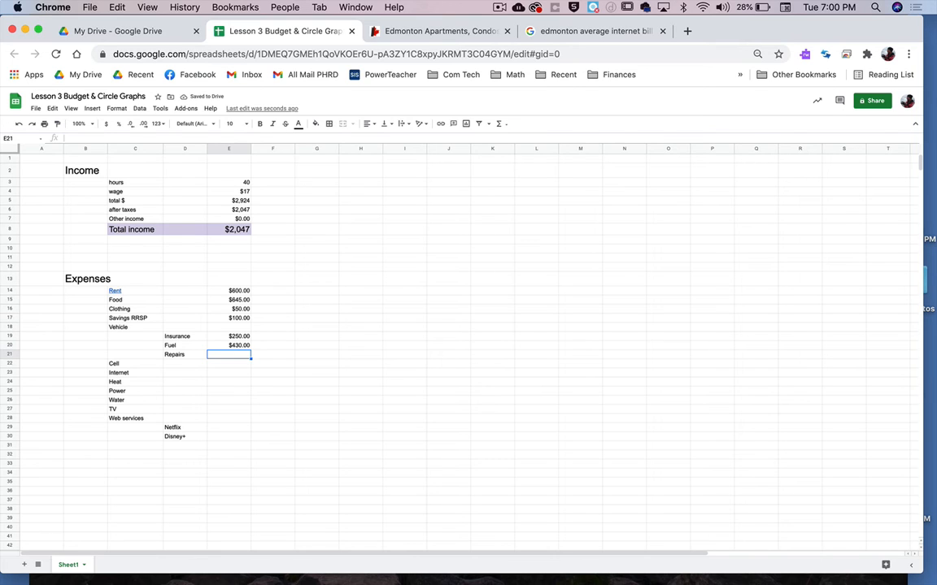
Enter 100 for vehicle Repairs in E21 and 60 for Cell in E22
type("100")
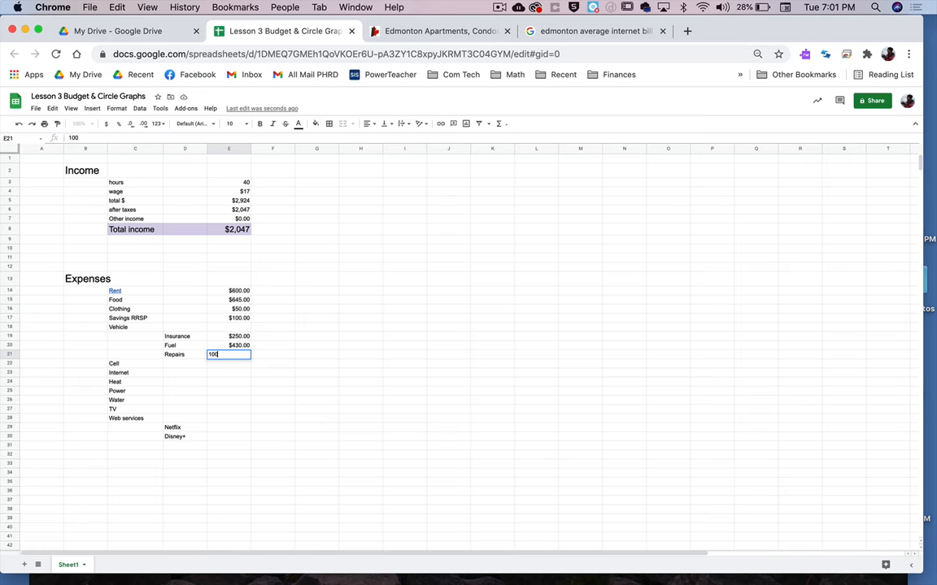
key("Return")
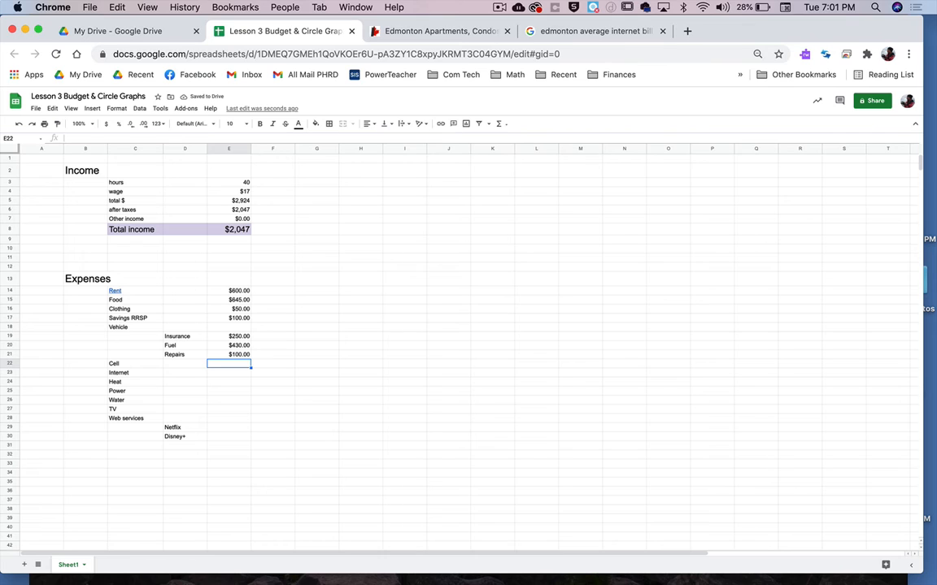
type("60")
key("Return")
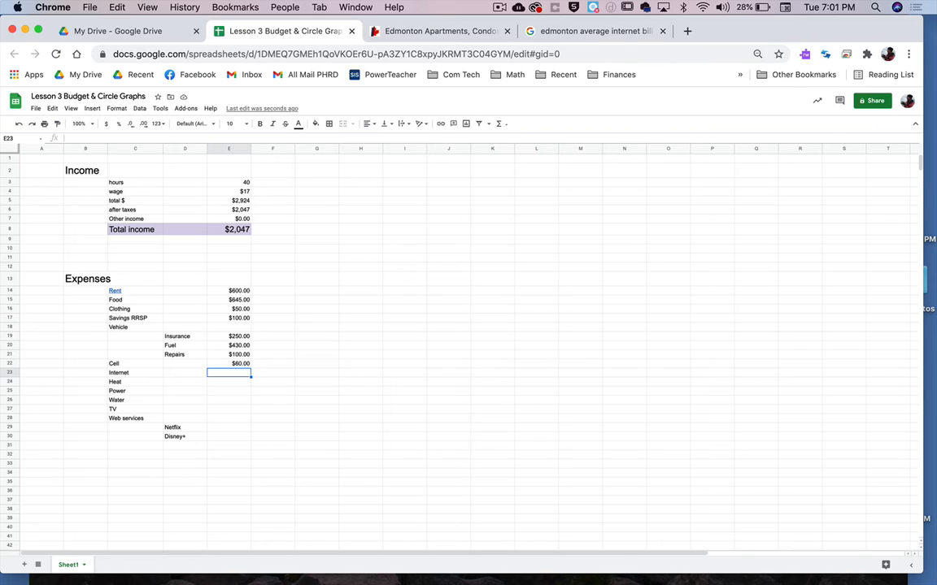
Enter the internet cost in E23 as the formula =50/2
type("=")
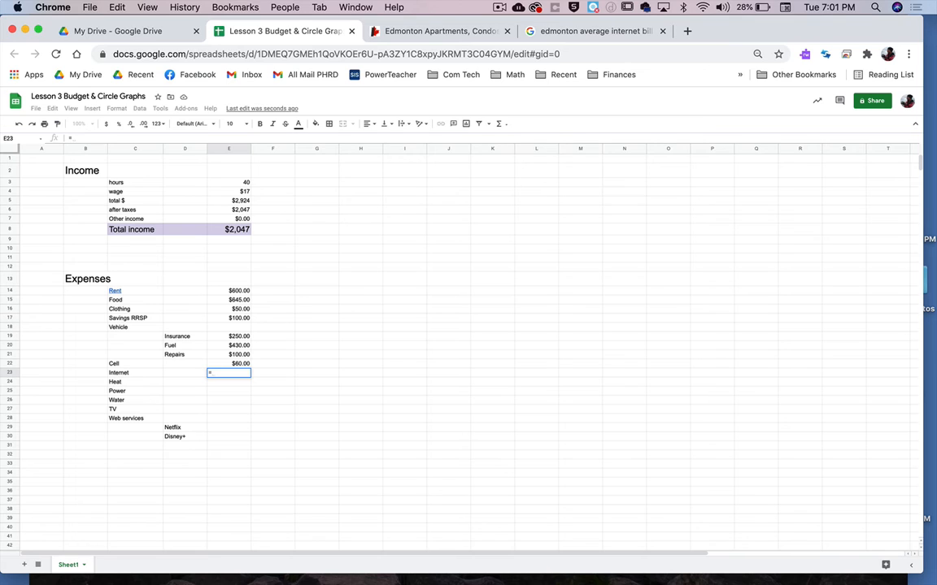
type("50/2")
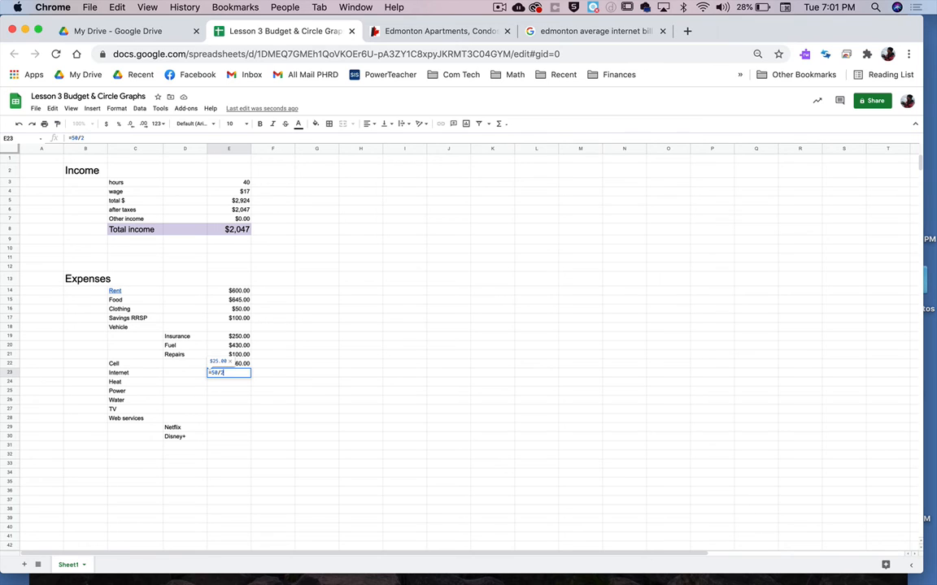
key("Return")
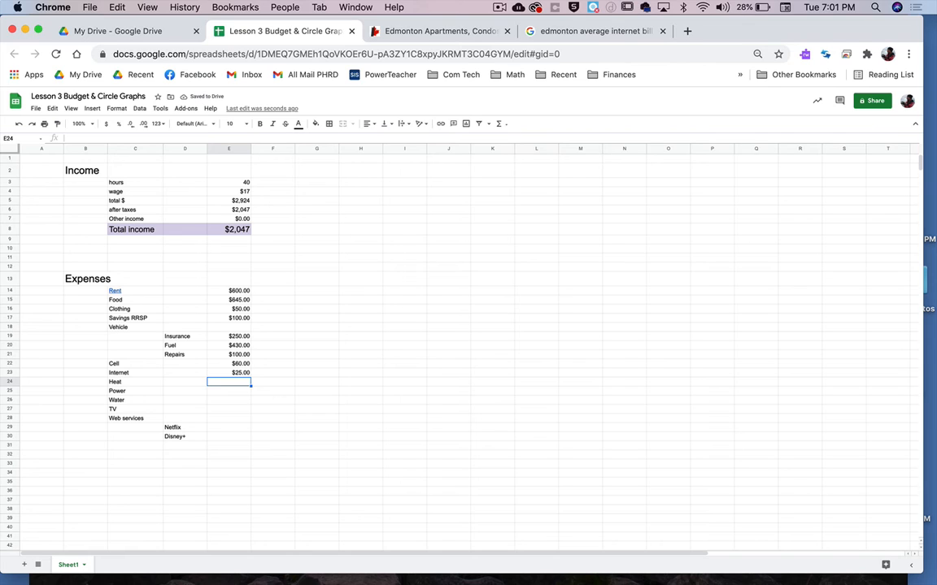
Enter 0 for the Heat, Power and Water costs in E24 through E26
type("0")
key("Return")
type("0")
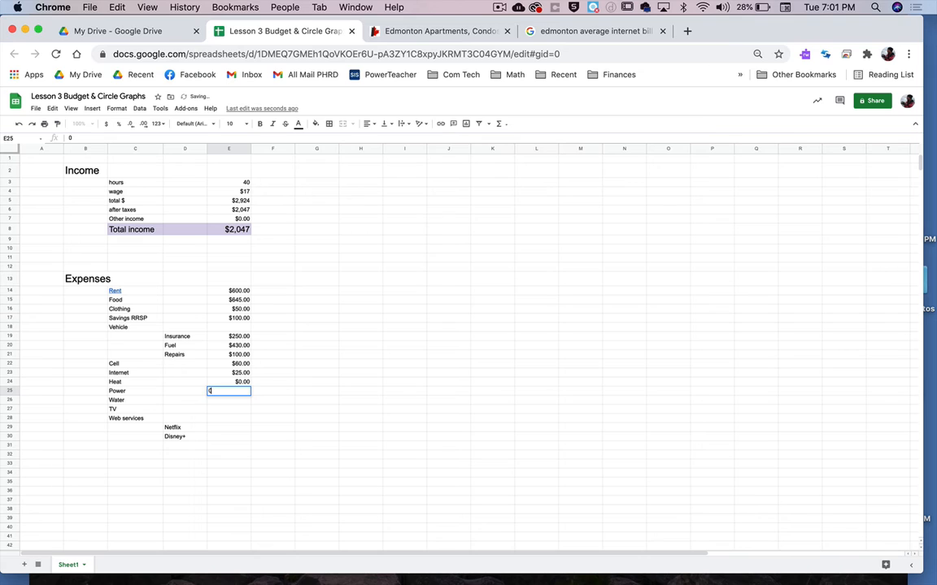
key("Return")
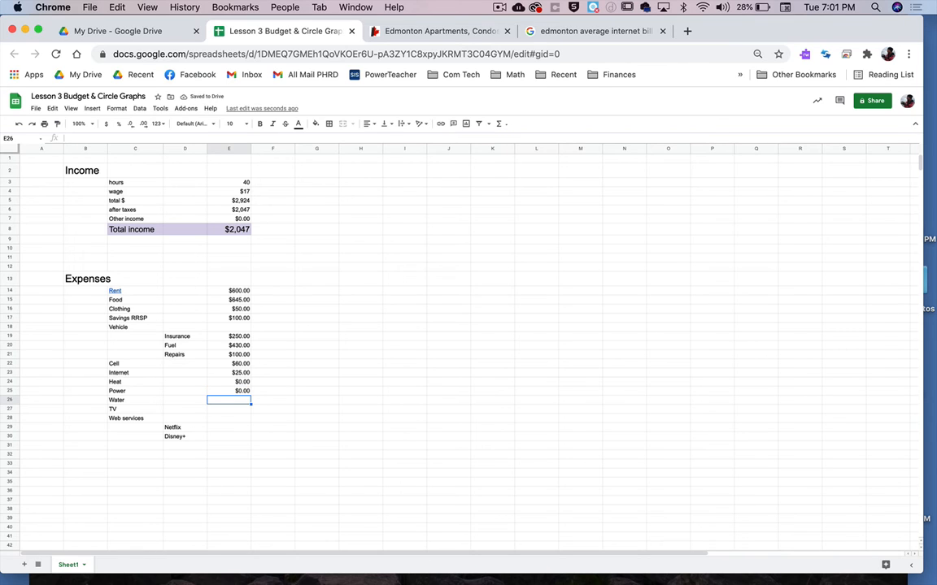
type("0")
key("Return")
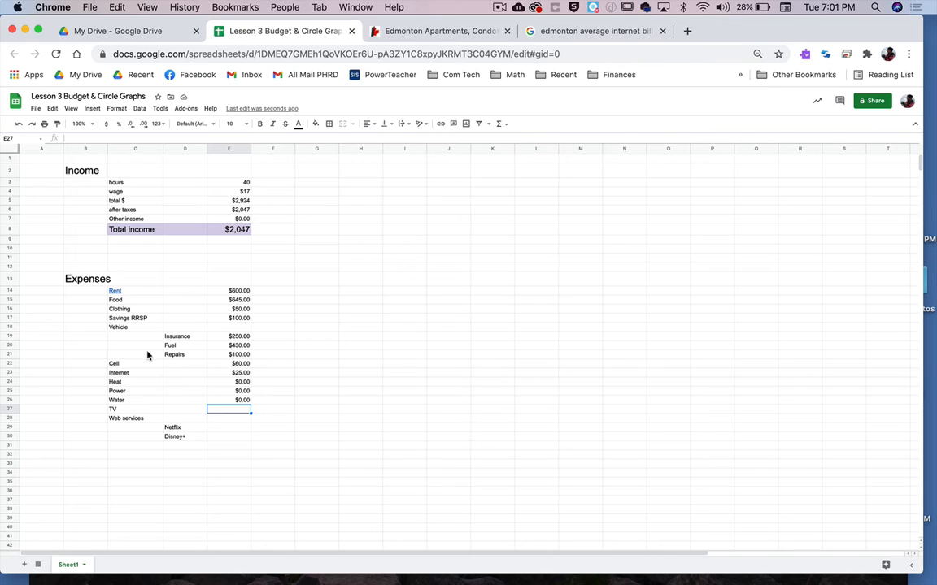
Enter the TV cost in E27 as the formula =120/2
left_click(219, 383)
left_click(219, 391)
left_click(220, 401)
left_click(225, 410)
type("=120")
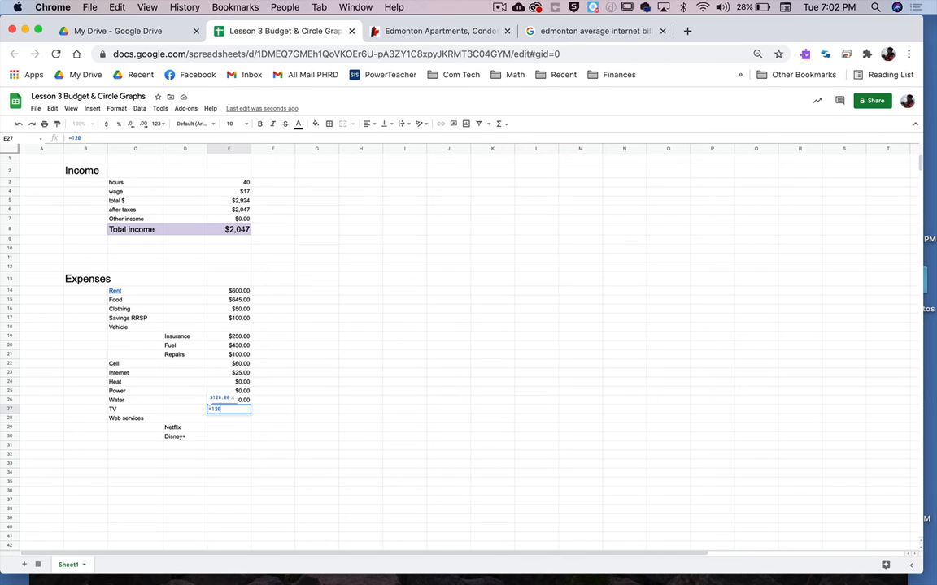
type("/2")
key("Return")
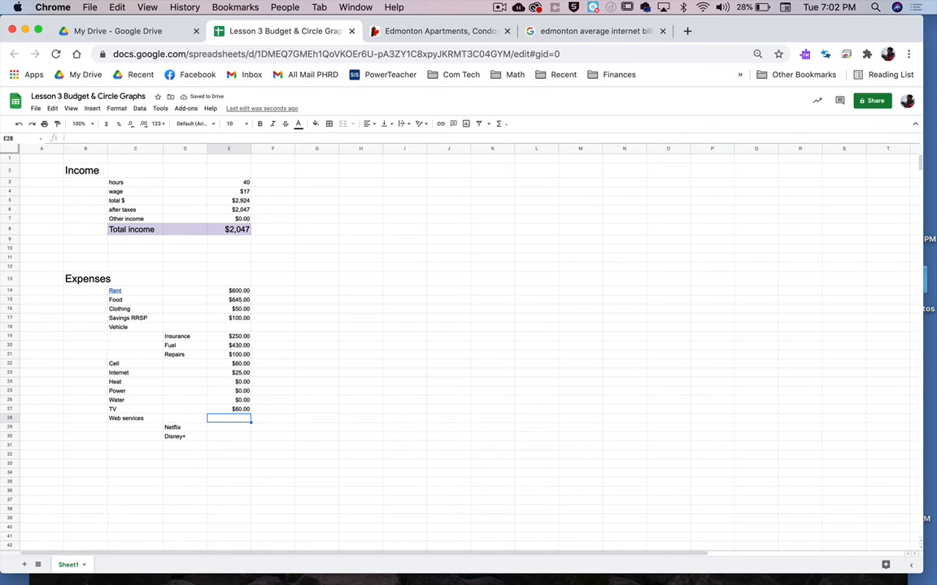
Enter 9 as the Netflix cost in E29, leaving the Web services heading row blank
key("Down")
type("9")
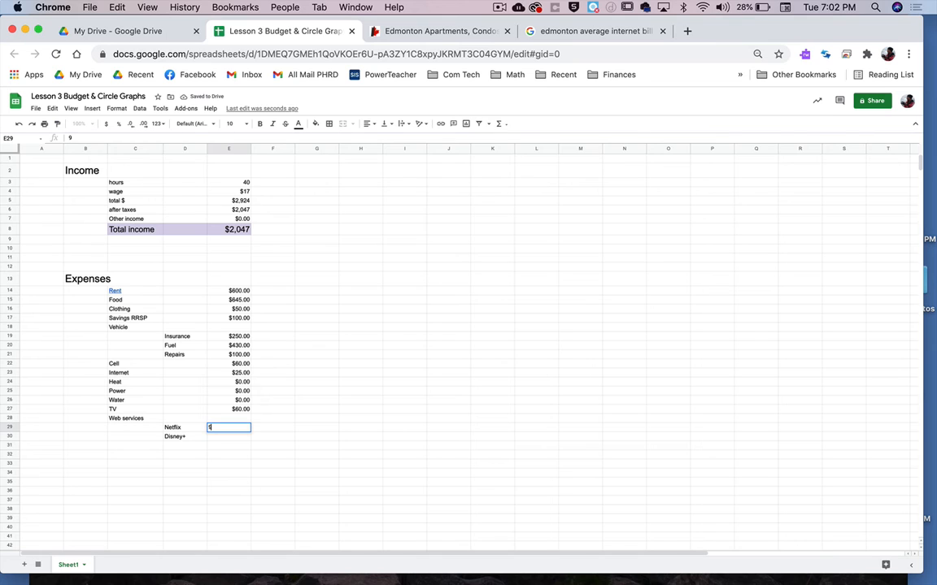
key("Return")
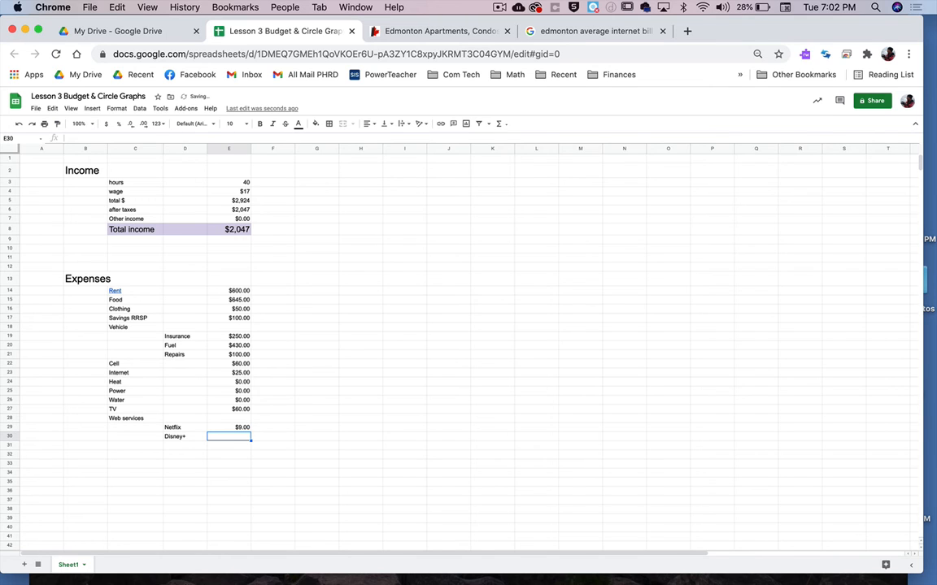
Enter 12 as the Disney+ cost in E30
type("12")
key("Return")
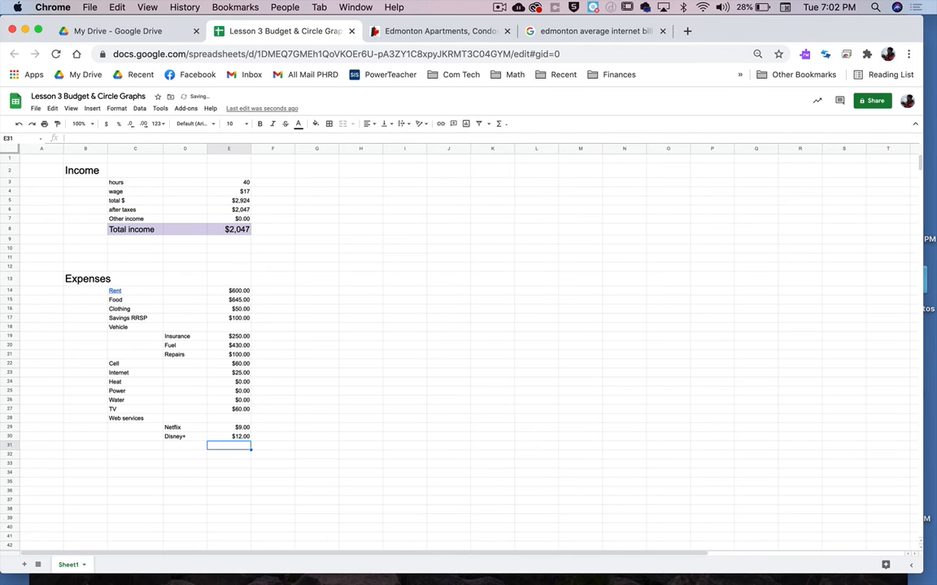
key("Up")
key("Up")
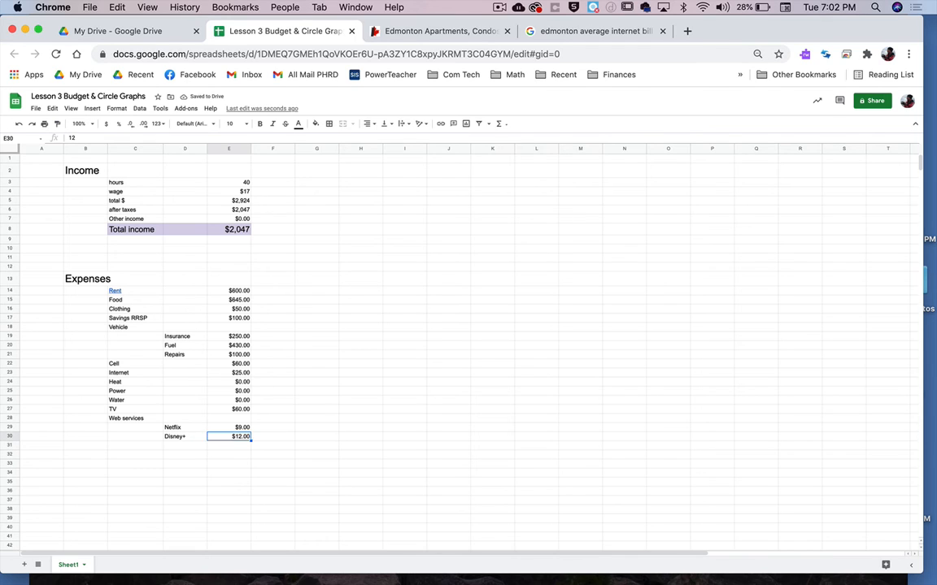
key("Down")
Total the expense column in E34 with the formula =SUM(E14:E33)
left_click(226, 291)
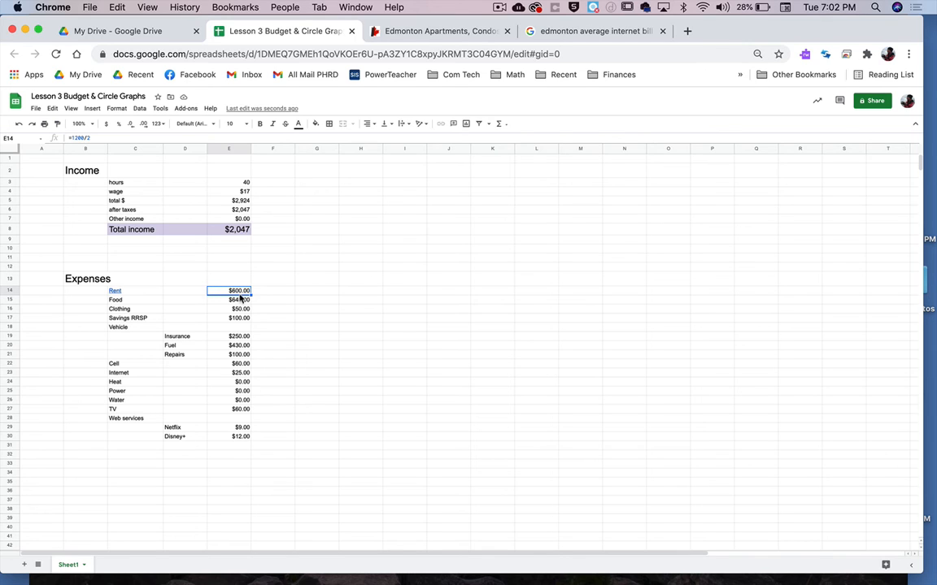
left_click(231, 468, "shift")
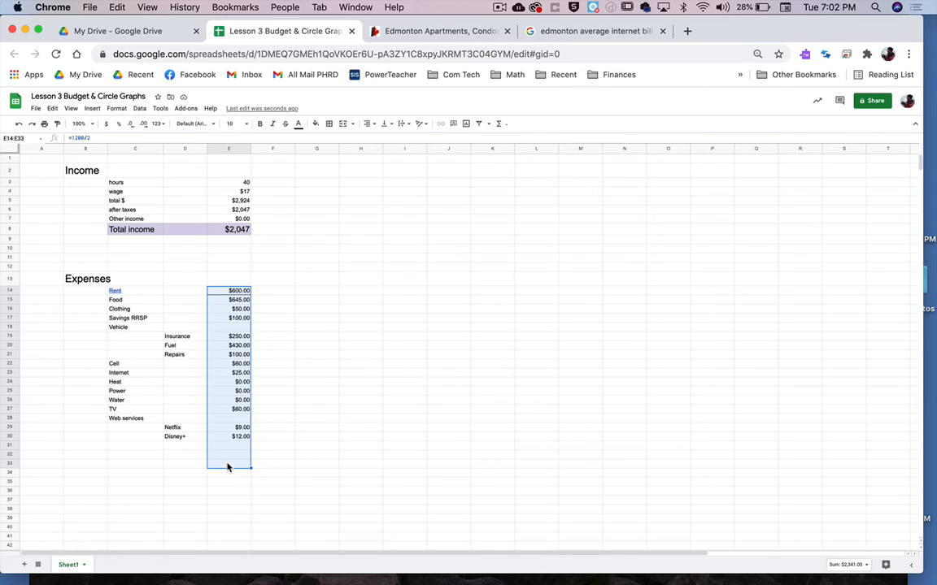
left_click(500, 126)
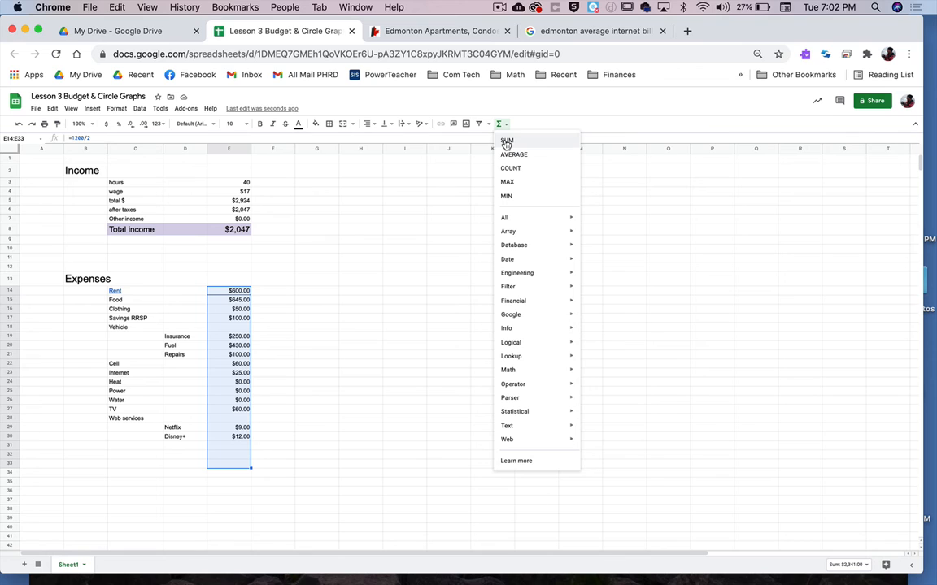
left_click(506, 142)
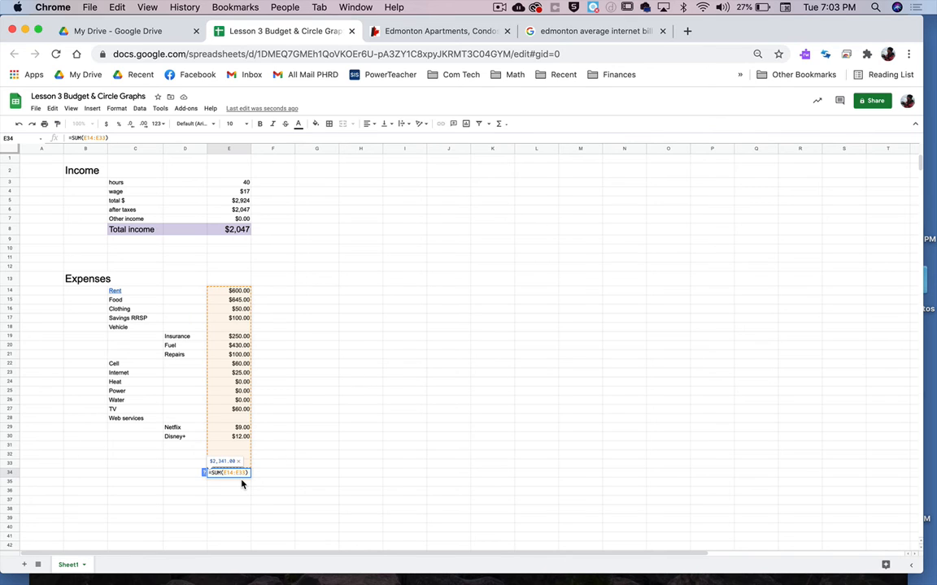
key("Return")
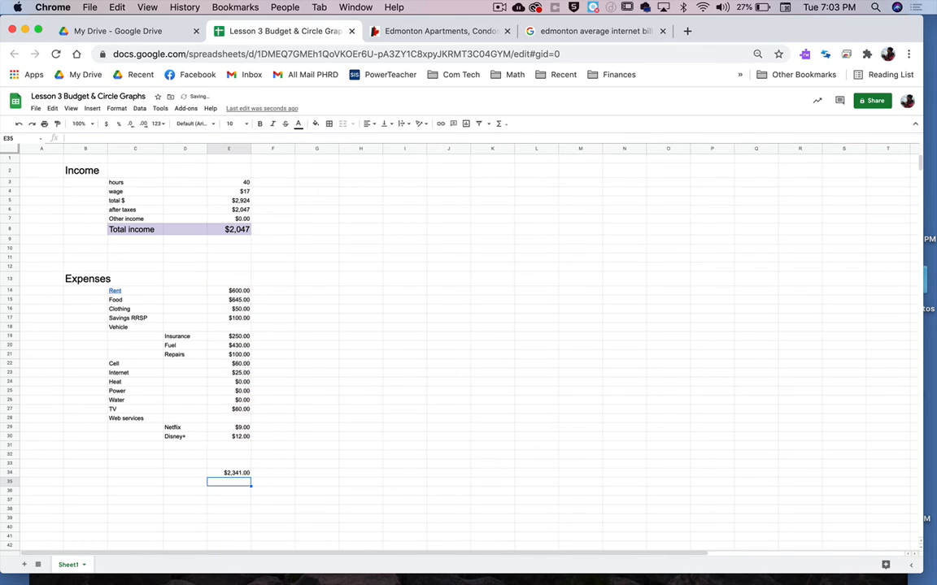
Copy the Total income row's formatting from E8 onto the expense total row, C34 through E34
left_click(213, 474)
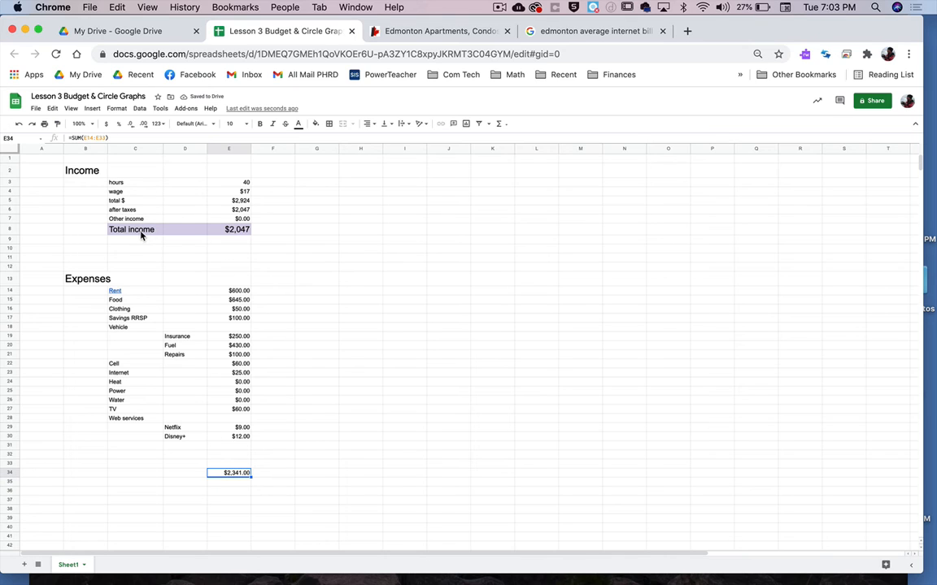
left_click(141, 235)
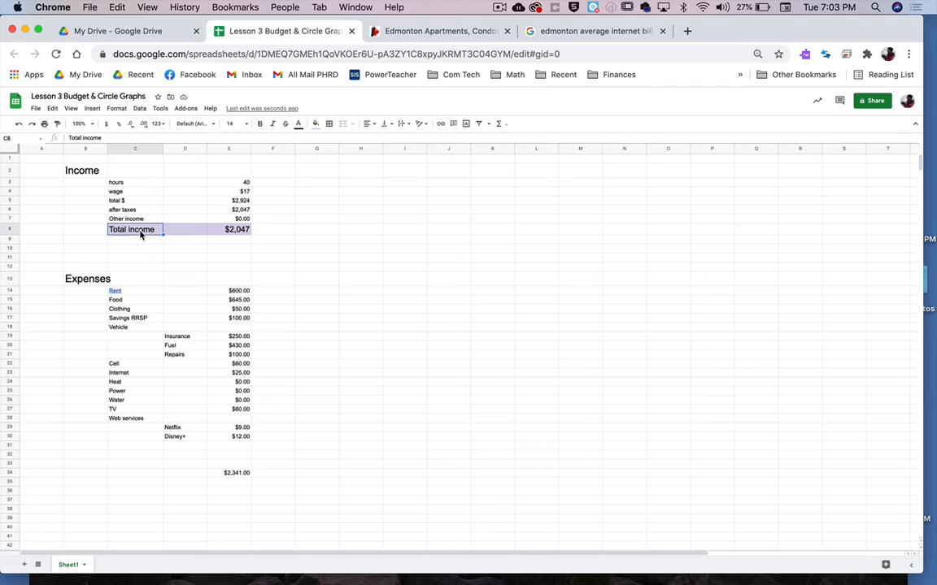
left_click(219, 231)
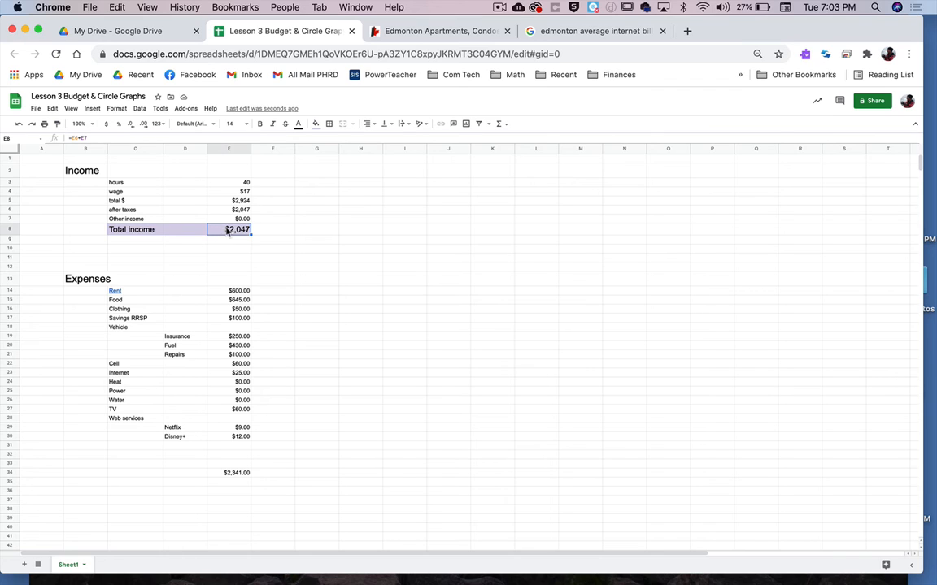
left_click(57, 124)
left_click_drag(218, 476, 152, 476)
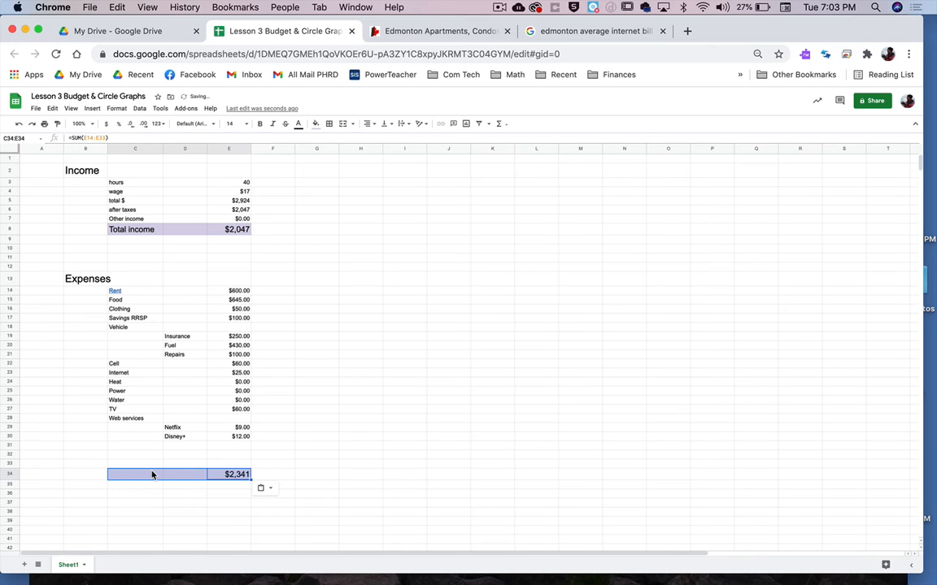
Label the expense total row by entering Total Expenses in C34
left_click(152, 475)
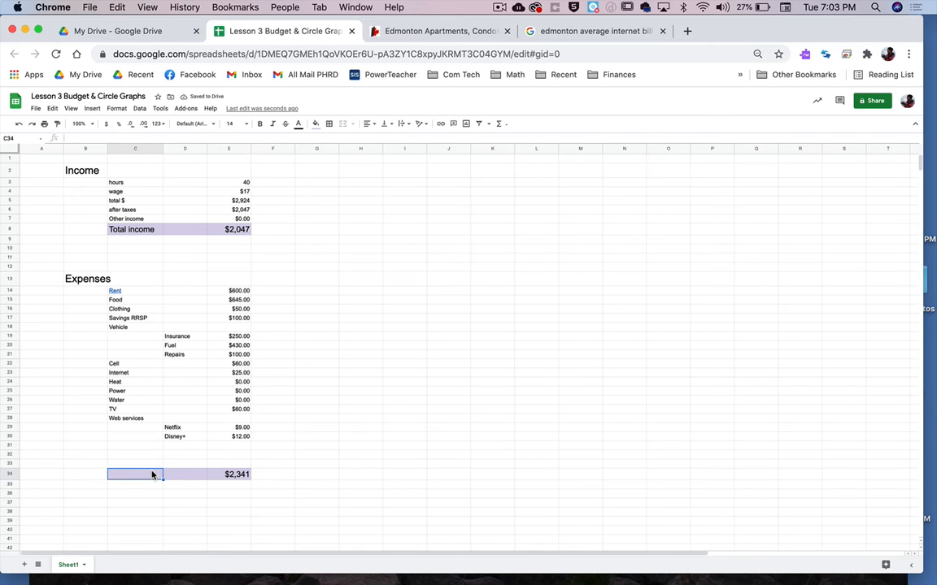
type("Total ")
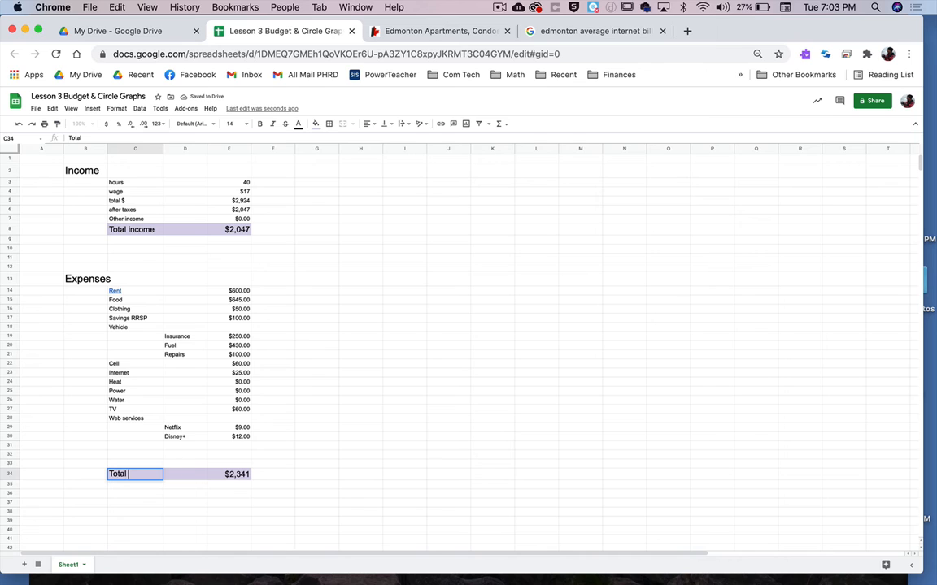
type("Expenses")
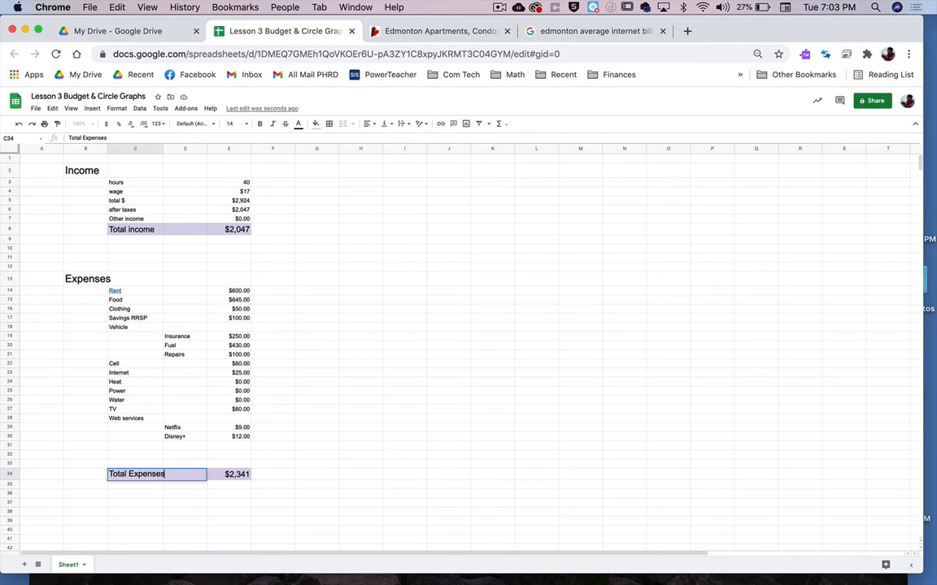
key("Return")
Add a Difference label in C36 and subtract total expenses from total income in E36 with =E8-E34
key("Down")
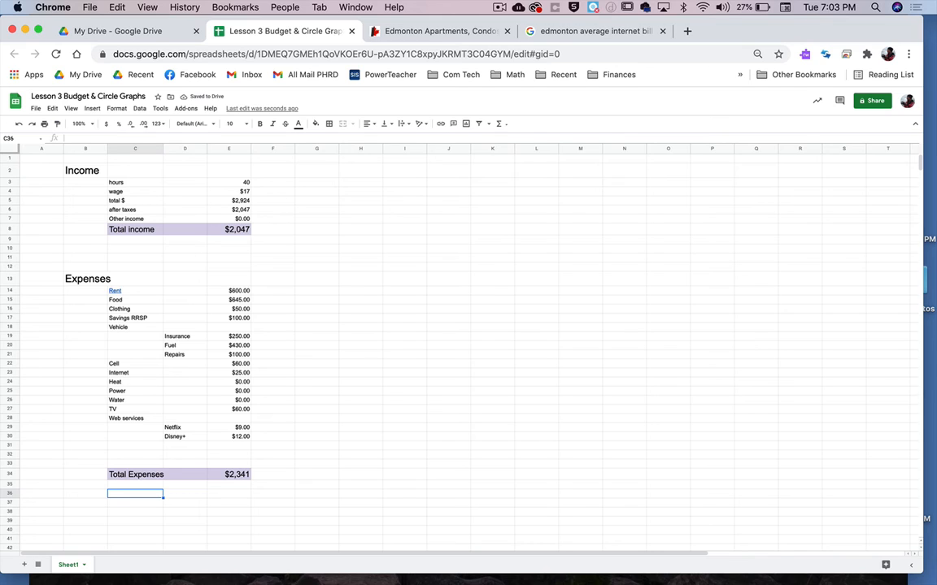
type("Difference")
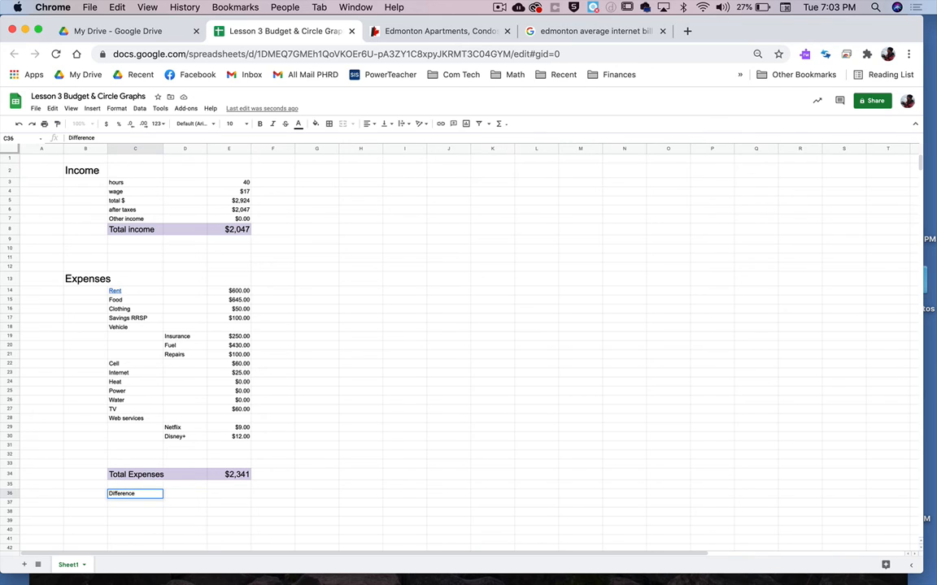
key("Tab")
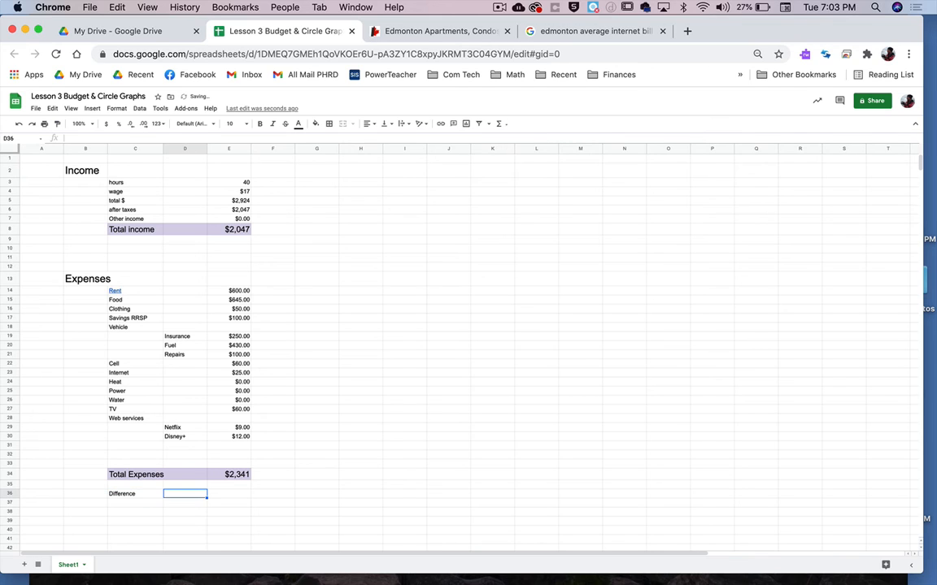
key("Tab")
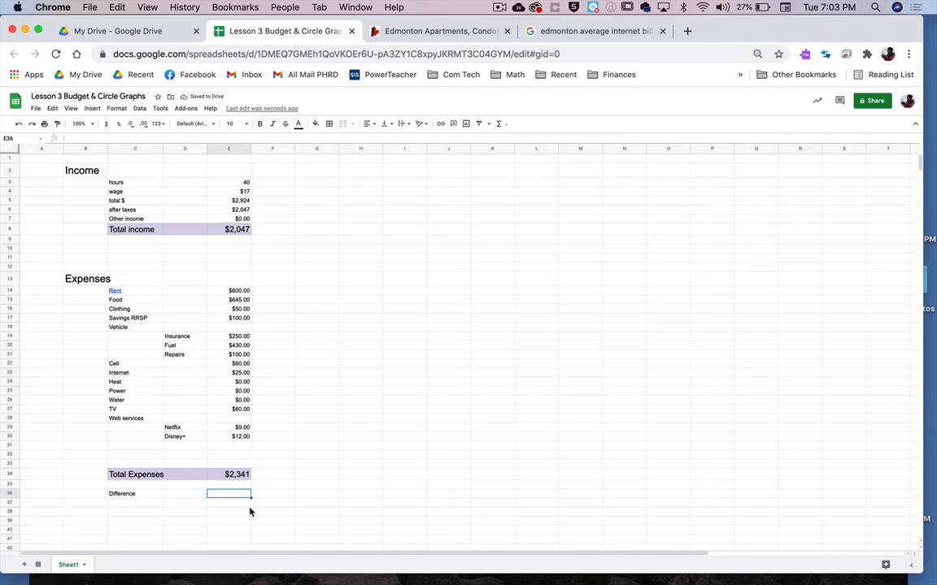
type("=")
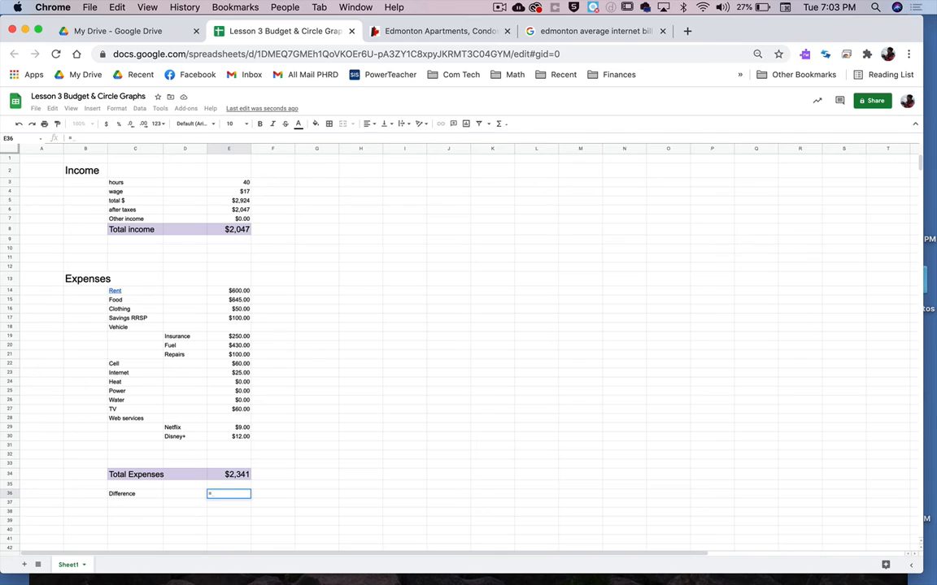
left_click(219, 231)
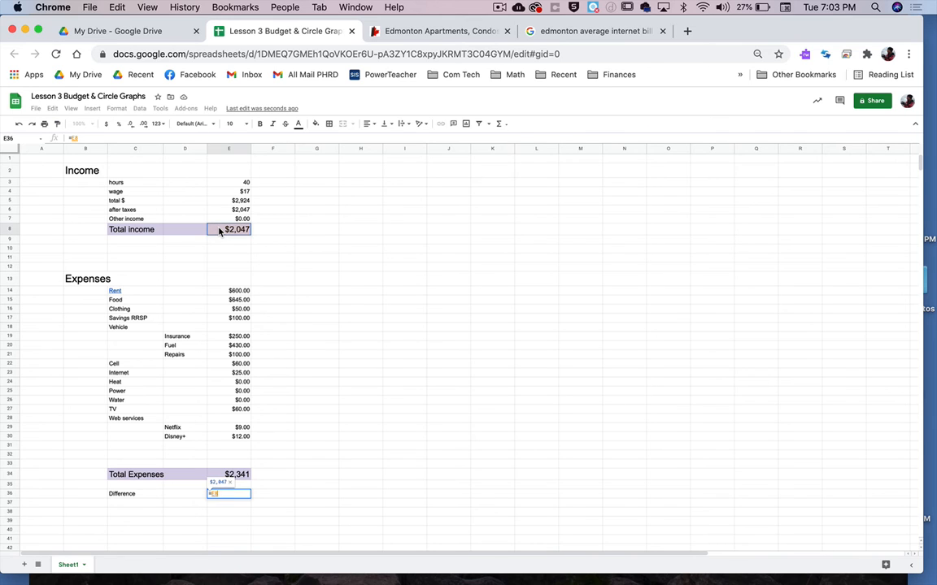
type("-")
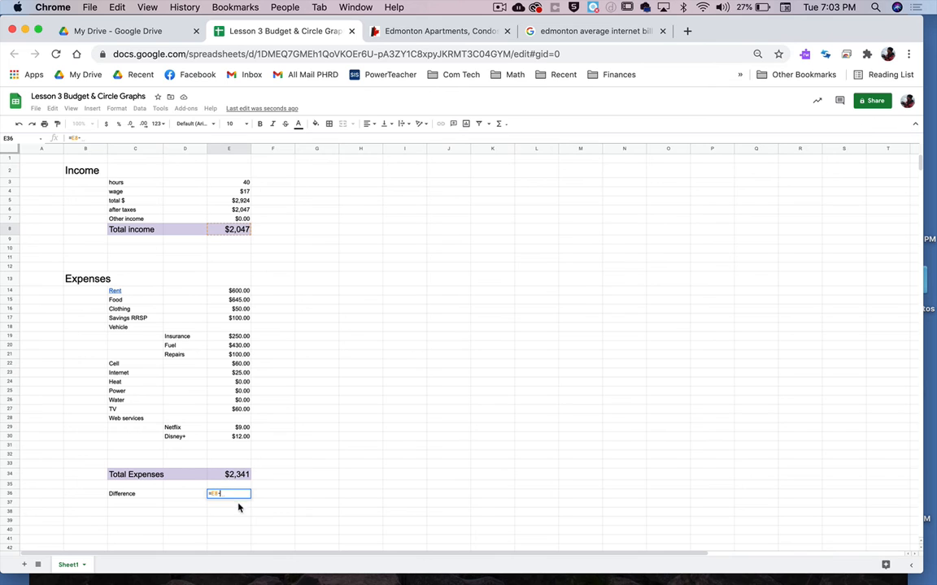
left_click(240, 476)
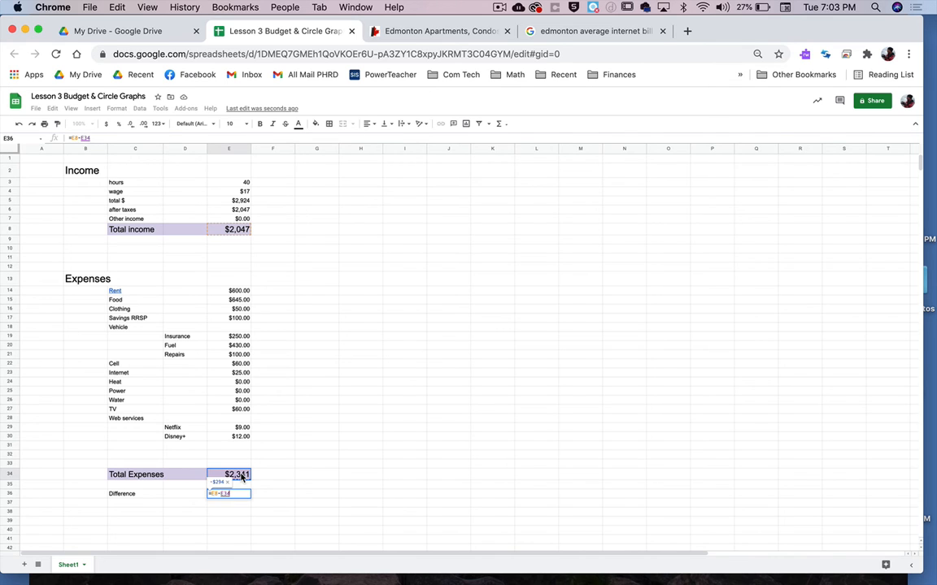
key("Return")
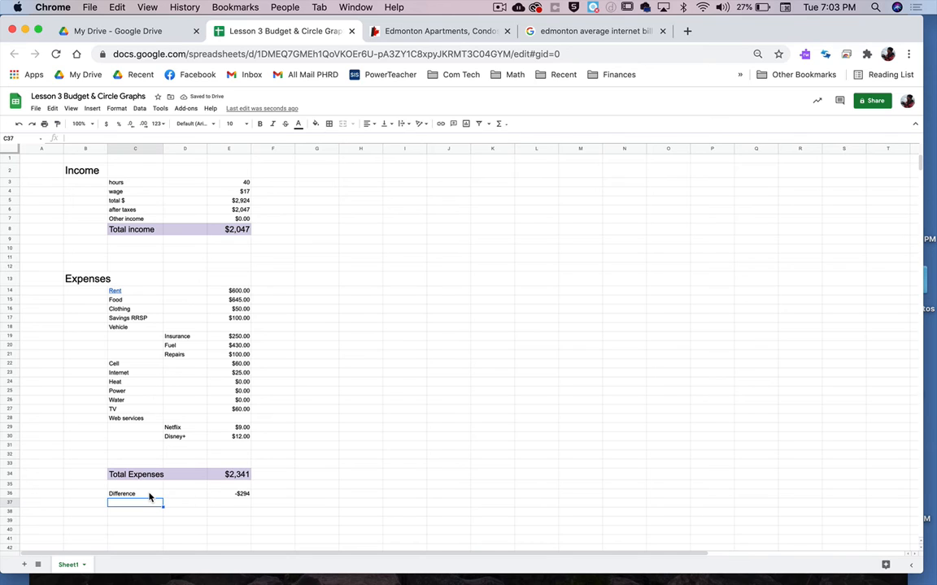
Format the Difference row, C36 through E36, with font size 36 and a bright yellow fill
left_click_drag(150, 495, 246, 496)
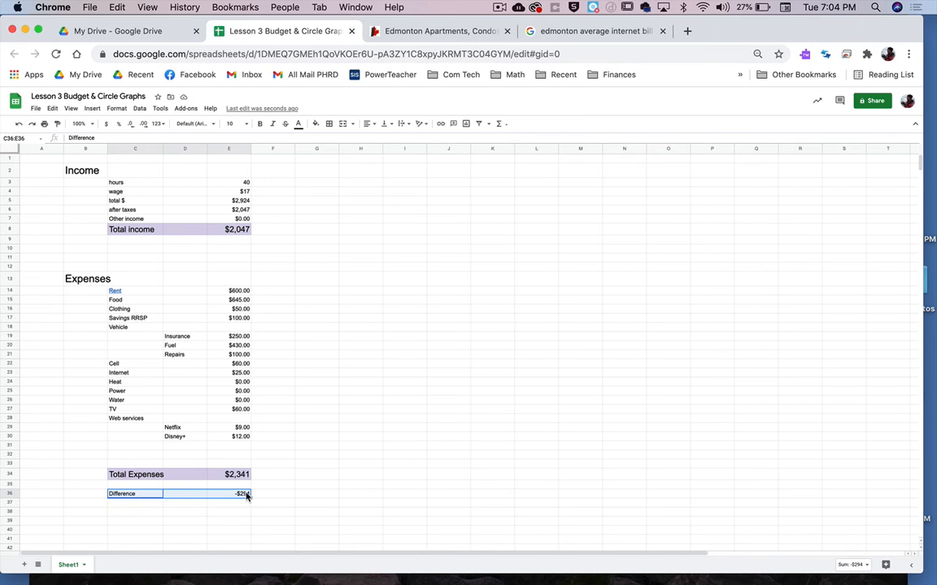
left_click(245, 125)
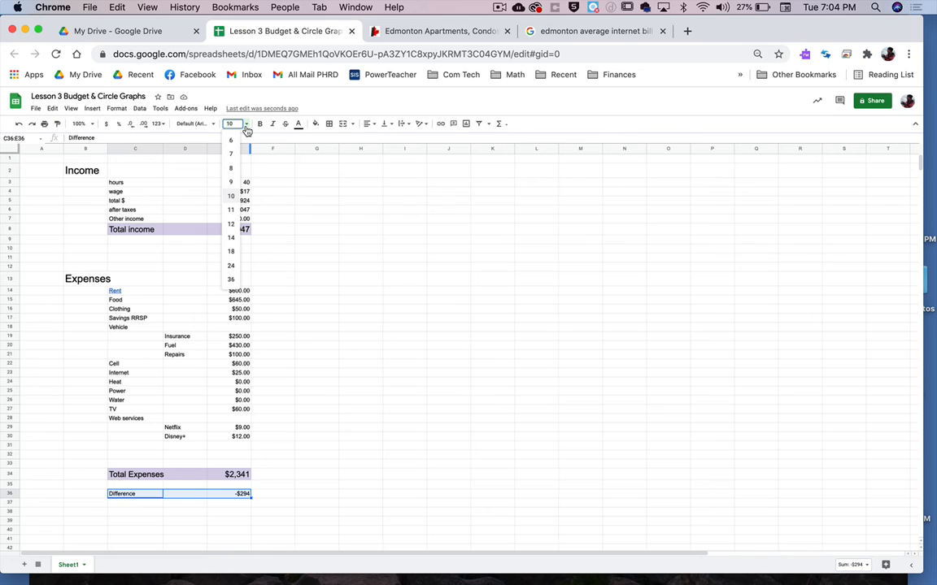
left_click(231, 279)
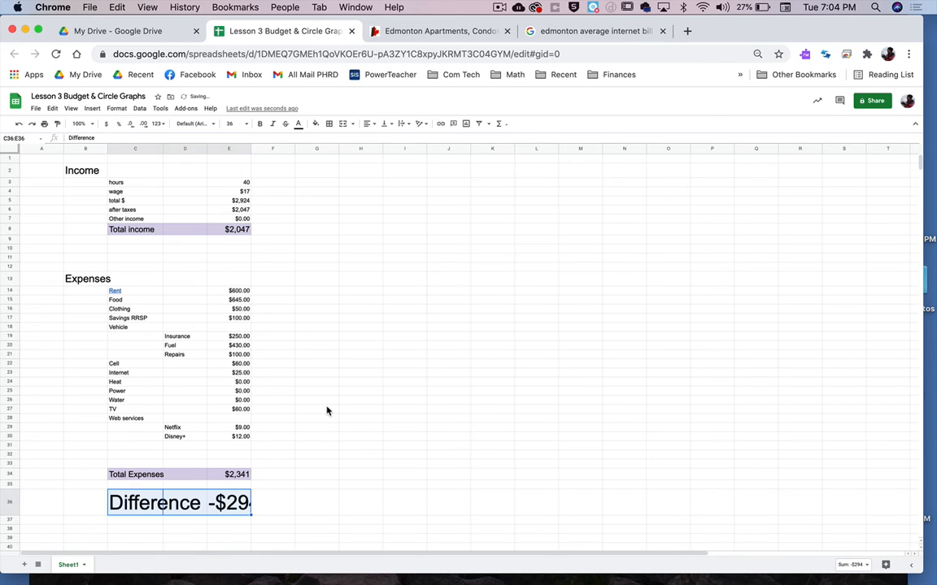
left_click(316, 124)
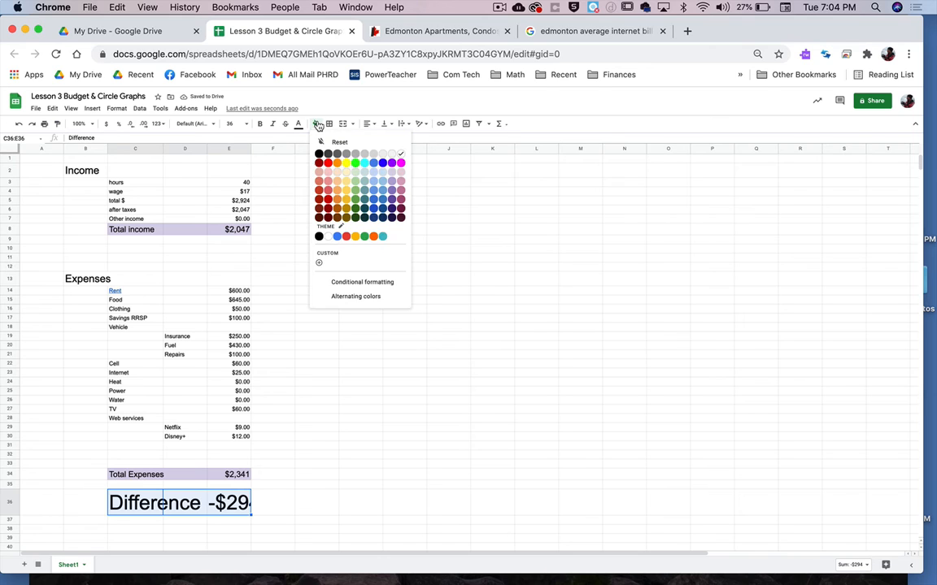
left_click(346, 162)
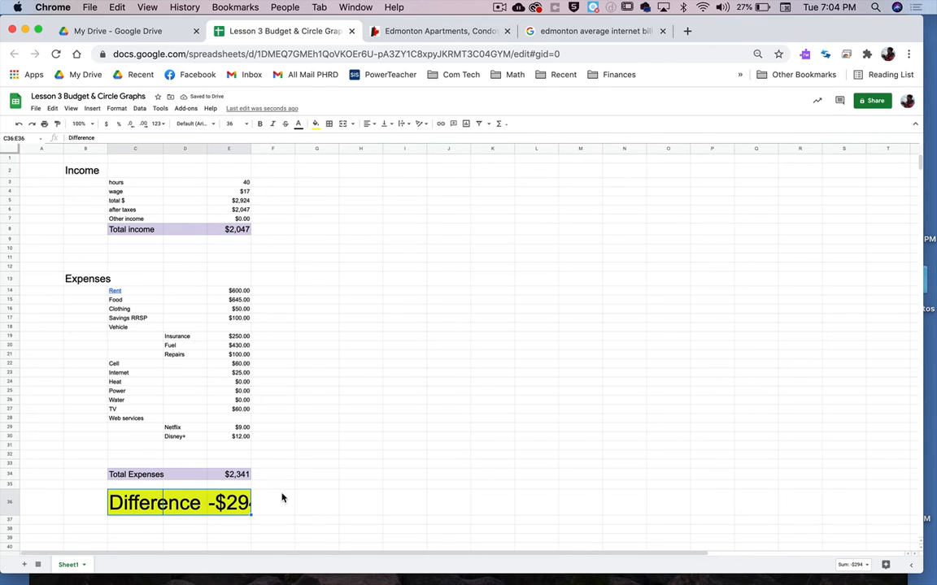
left_click(272, 508)
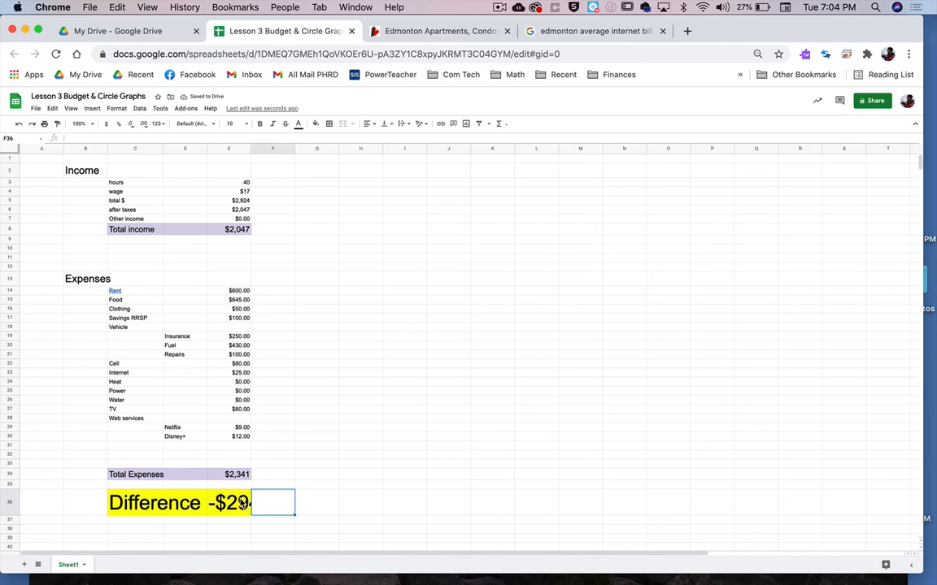
Merge cells E36 and F36 so the enlarged difference amount fits
left_click(241, 505)
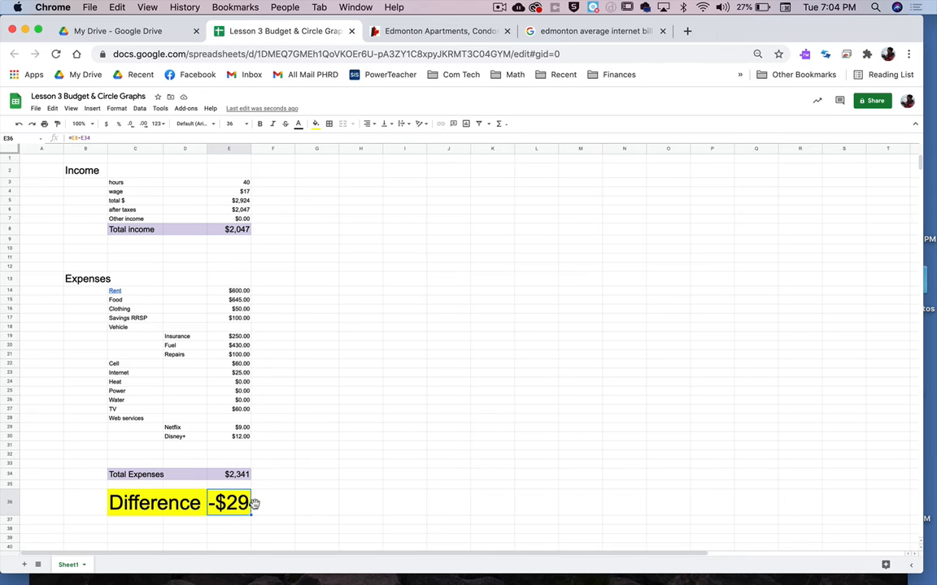
left_click_drag(236, 506, 274, 506)
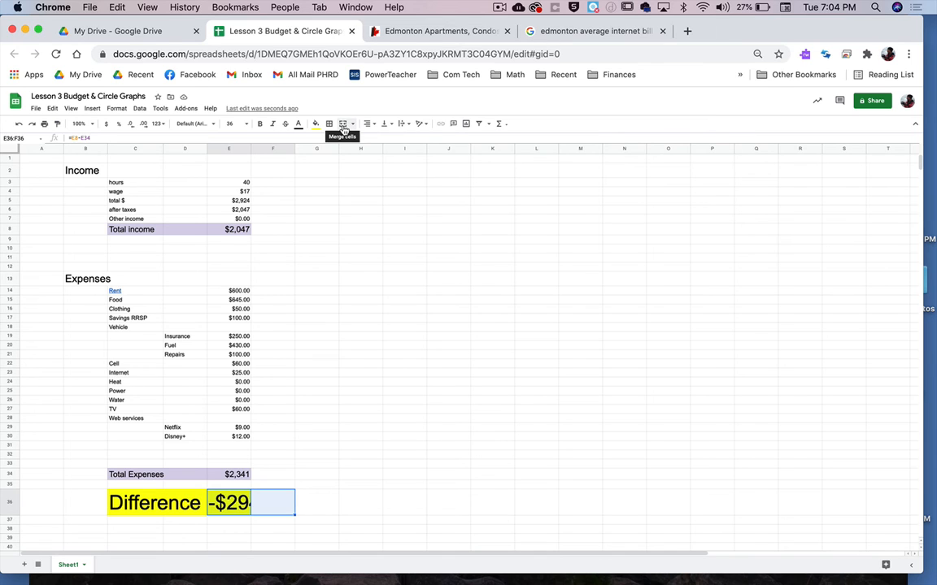
left_click(343, 125)
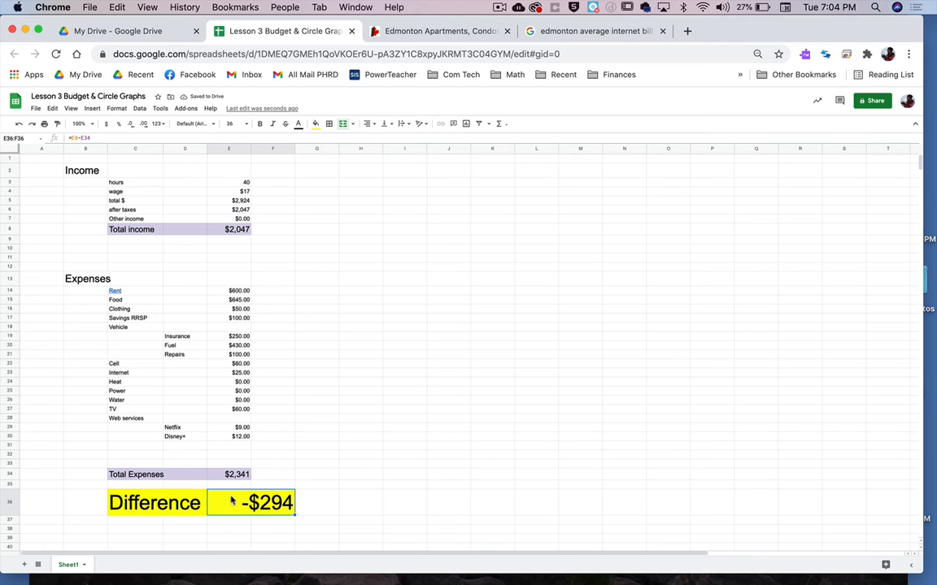
left_click(309, 505)
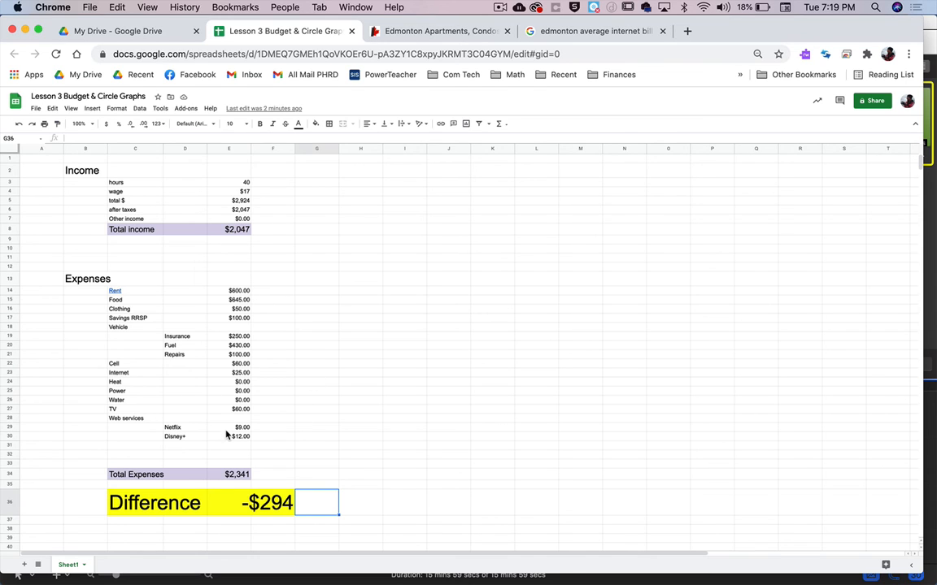
Fill the vehicle sub-item labels Insurance, Fuel and Repairs in D19:D21 with light blue
left_click(194, 340)
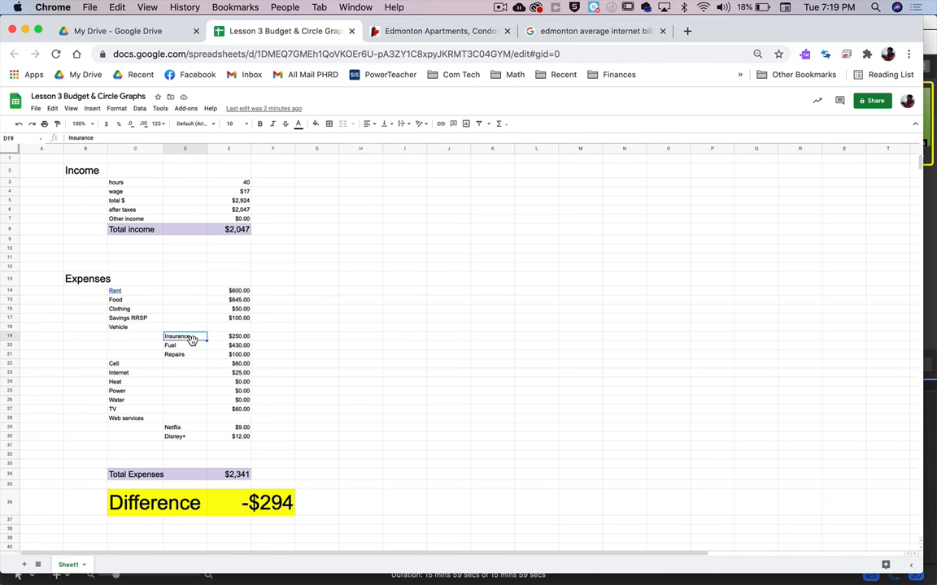
left_click(192, 357, "shift")
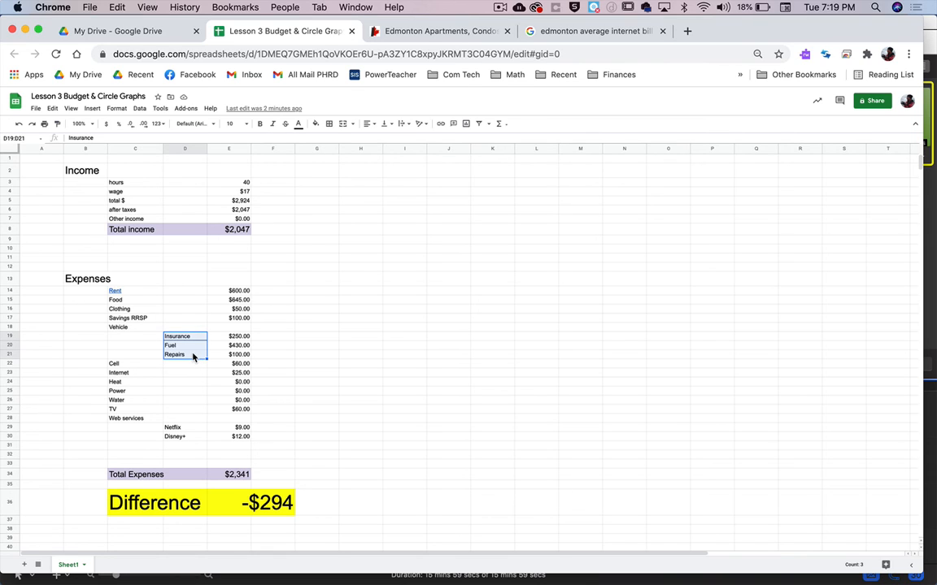
left_click(315, 125)
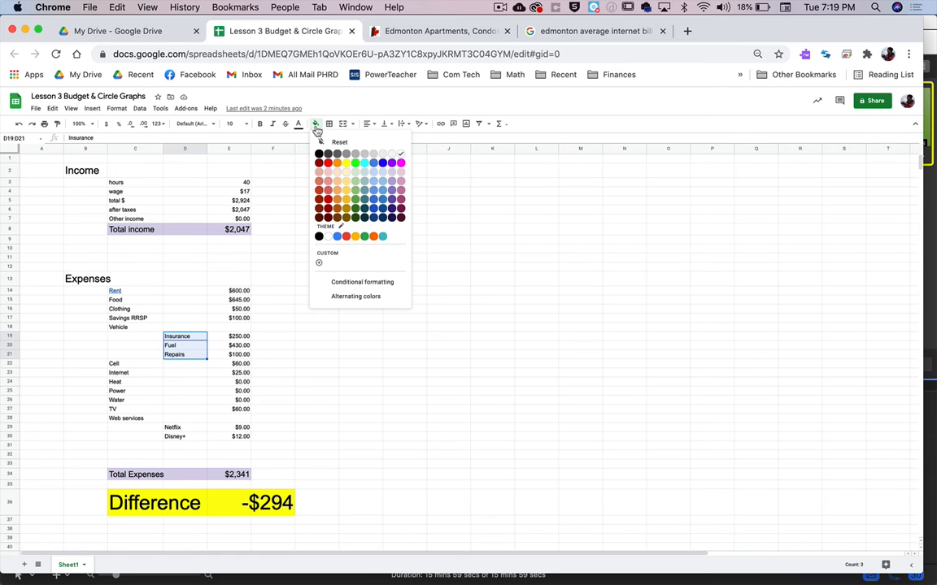
left_click(375, 177)
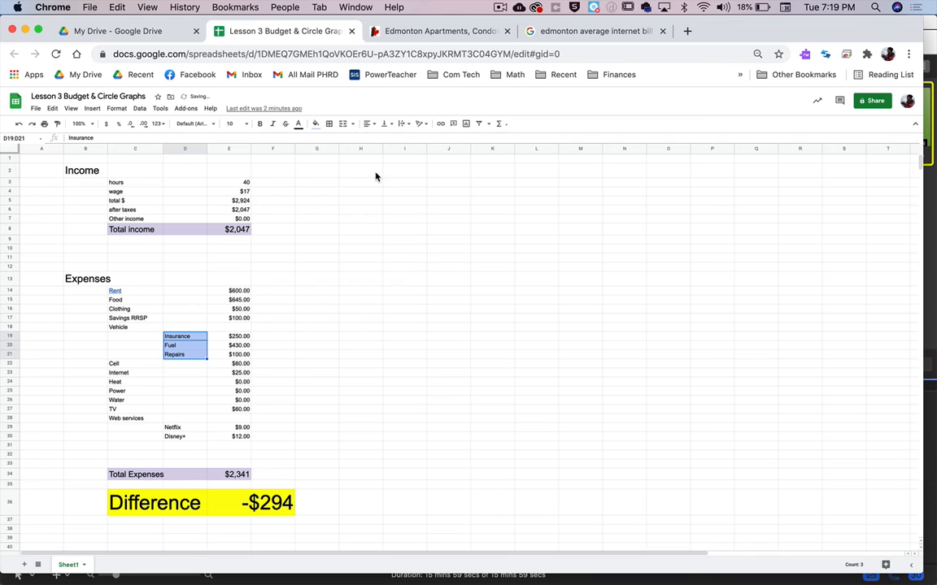
Fill the Netflix and Disney+ labels in D29:D30 with light orange
left_click(183, 430)
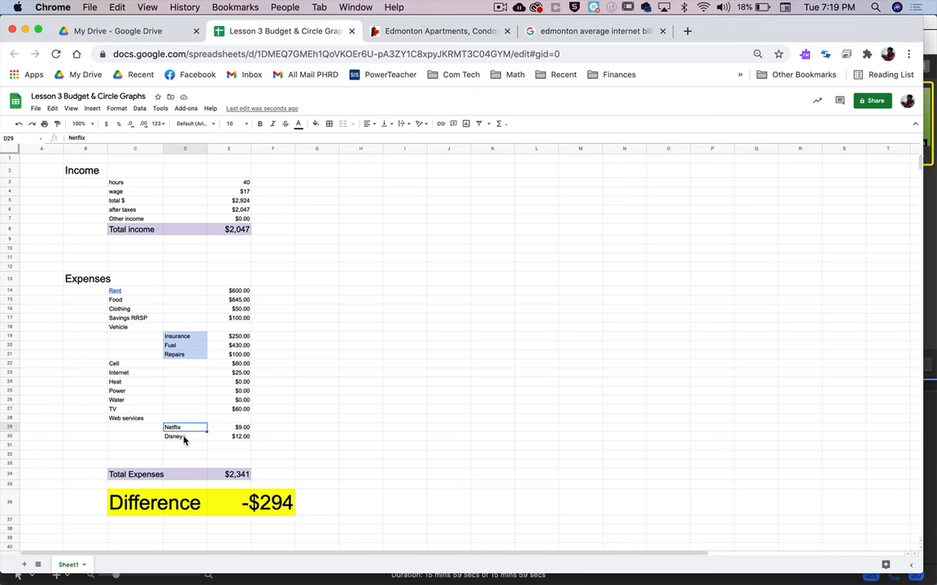
left_click(184, 439, "shift")
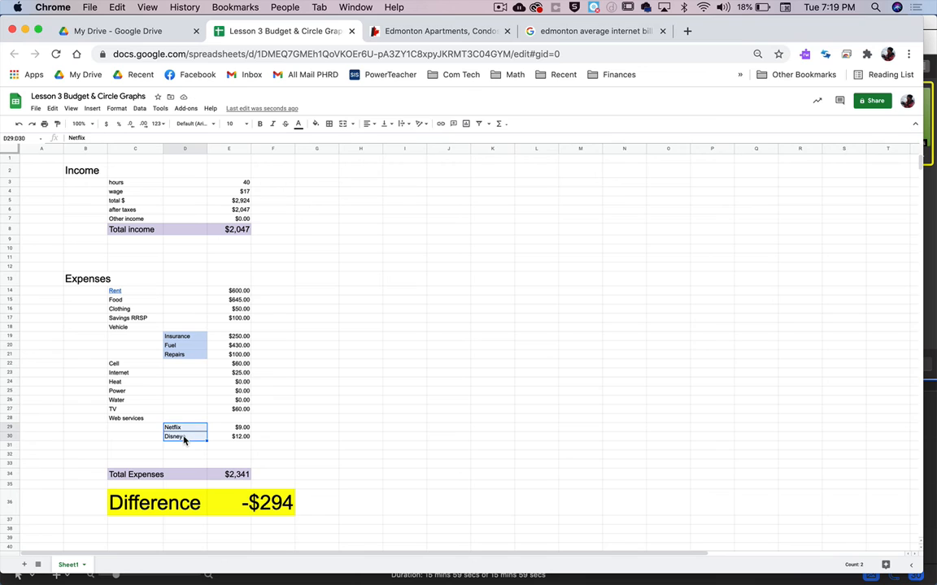
left_click(316, 123)
left_click(340, 176)
Move the web service labels to C29:C30 and the vehicle labels to C19:C21 so all expense names share column C
left_click_drag(165, 430, 153, 433)
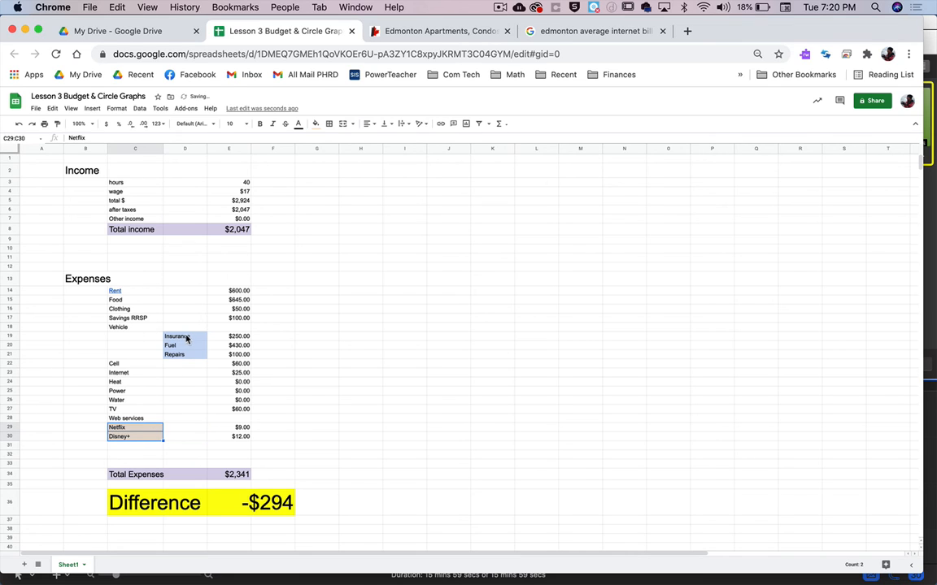
left_click_drag(186, 339, 154, 349)
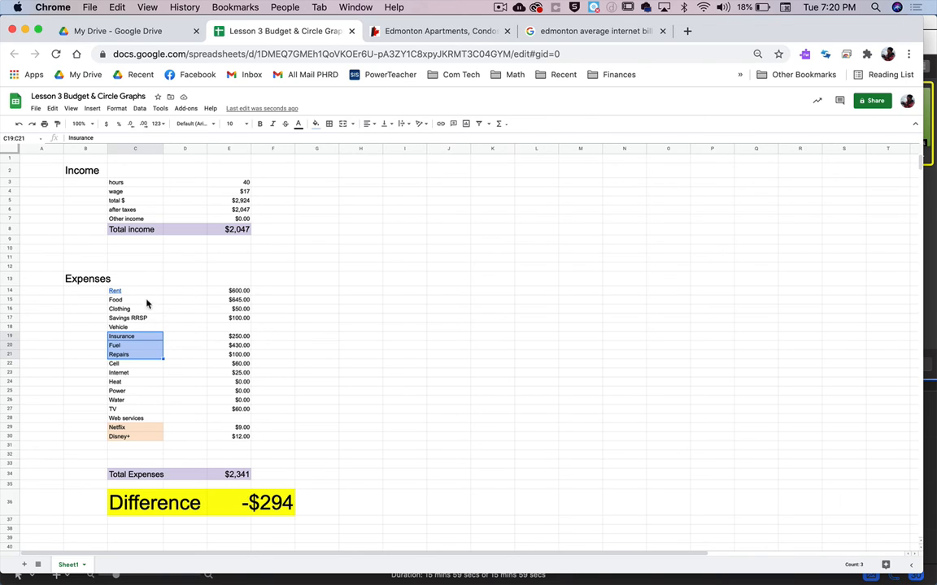
left_click(194, 401)
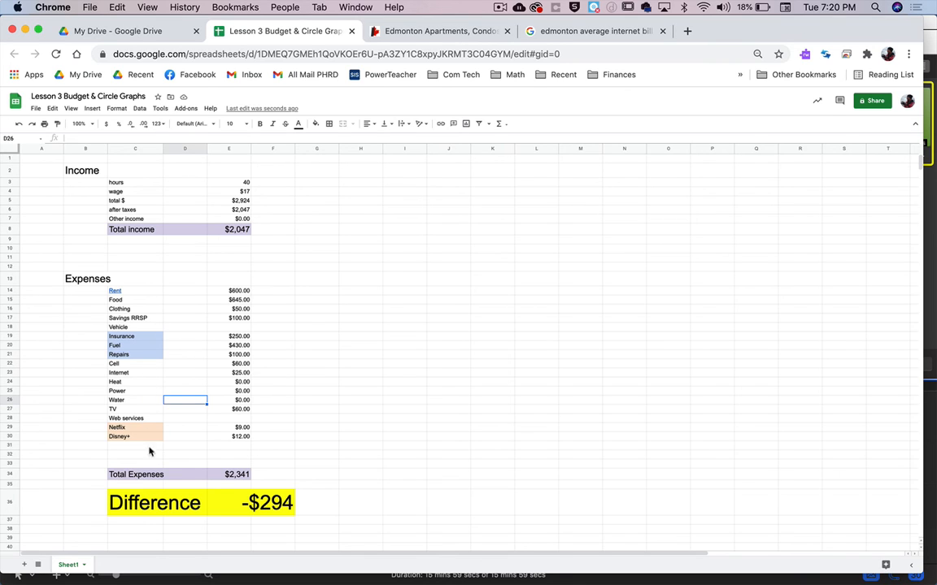
Insert a chart from the expense range C14:E30 and place it beside the expense table
left_click(149, 293)
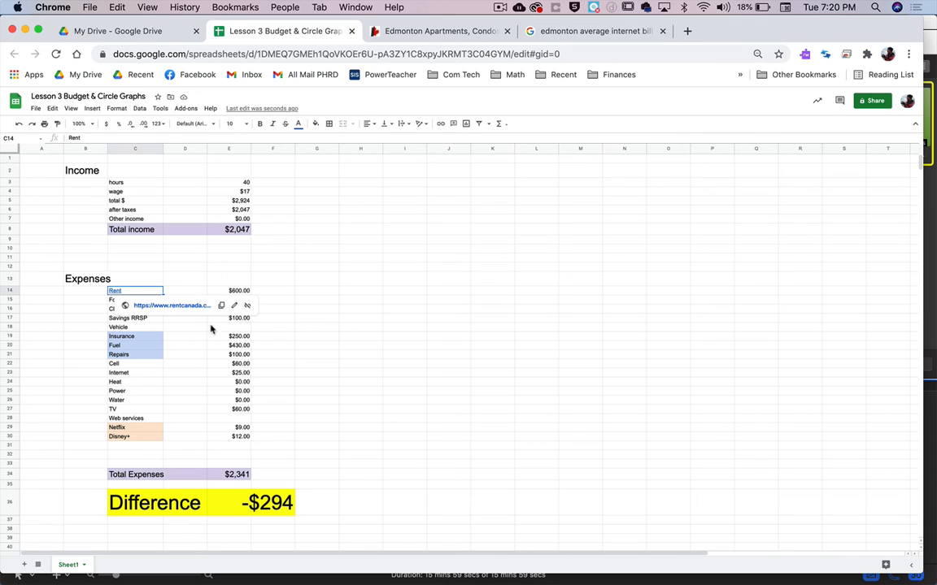
left_click(228, 440, "shift")
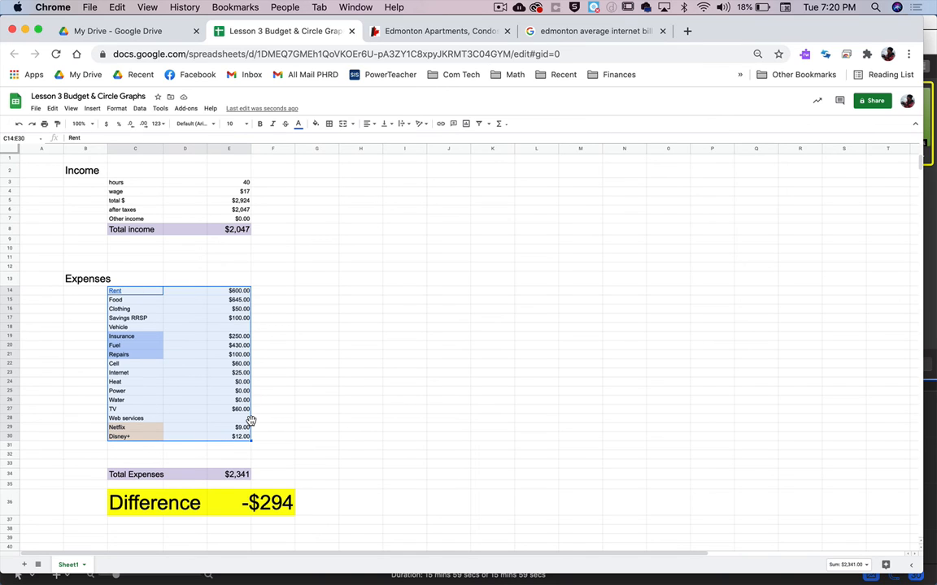
left_click(467, 127)
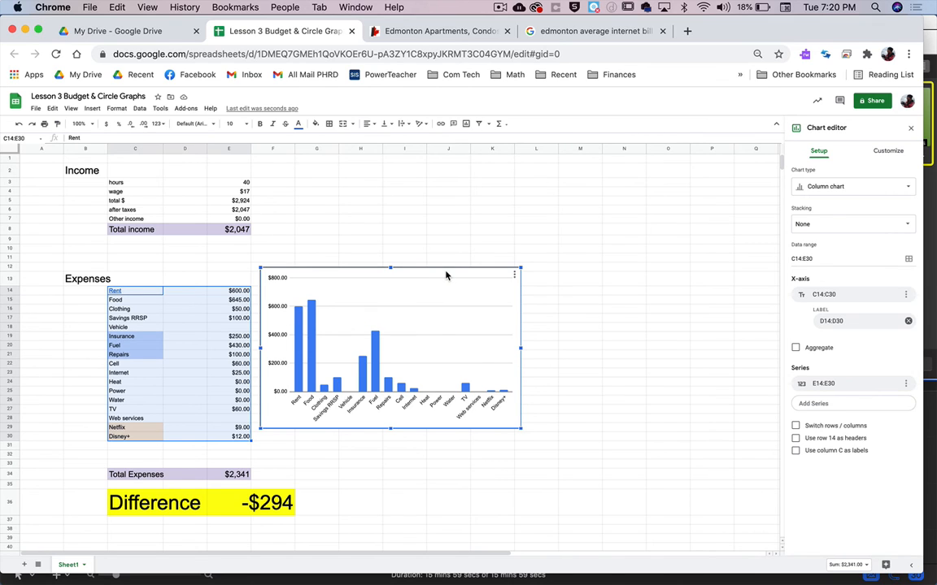
left_click_drag(446, 276, 478, 275)
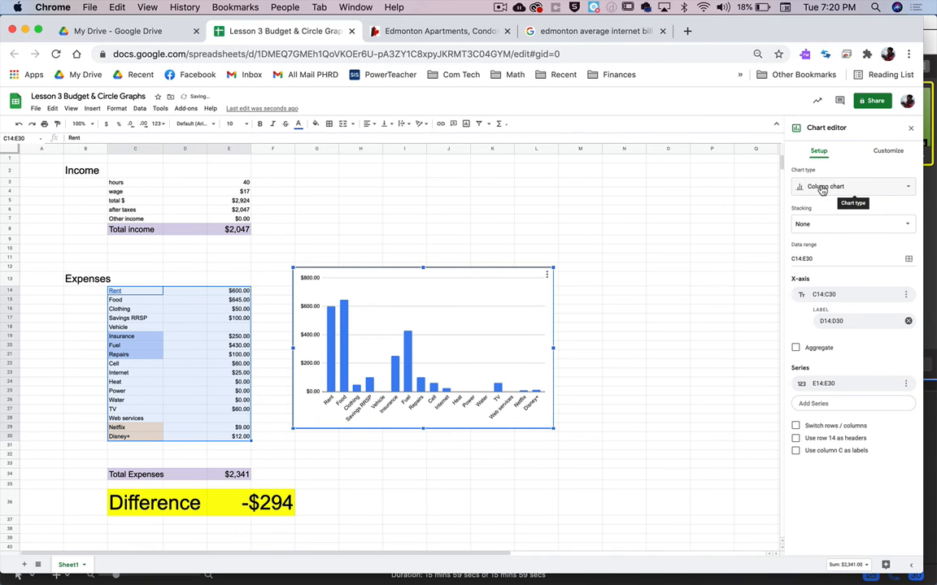
Change the chart to a pie chart and add E14:E30 as its value range
left_click(847, 190)
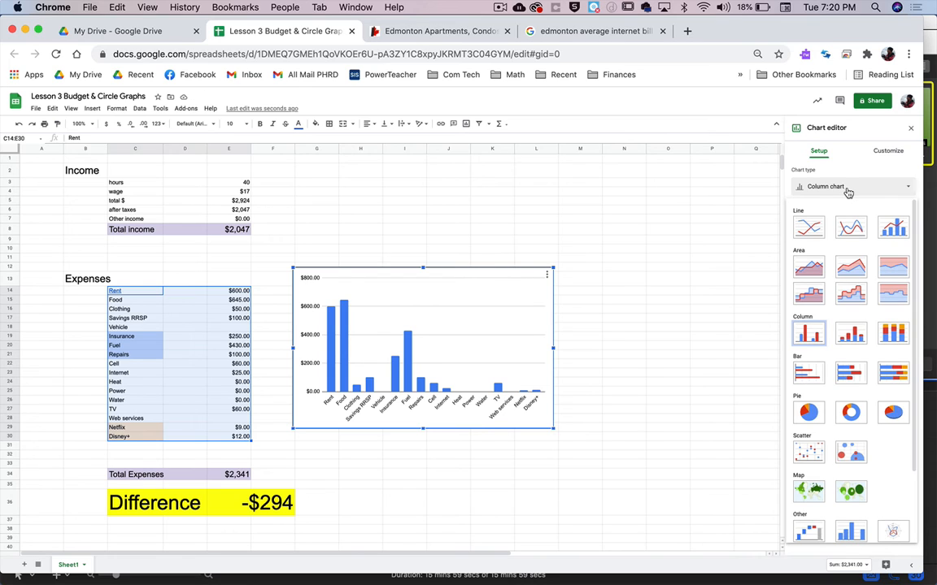
left_click(809, 413)
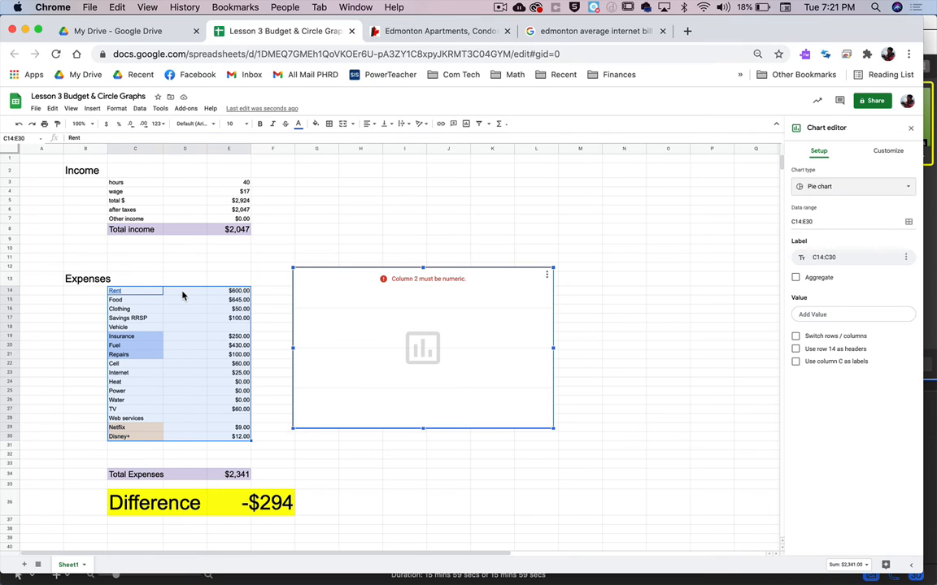
left_click(827, 315)
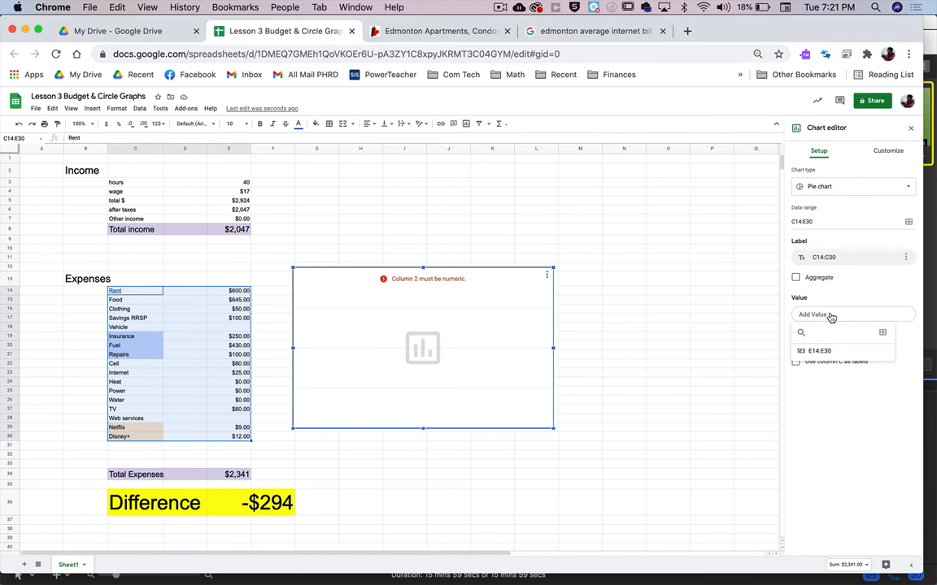
left_click(883, 335)
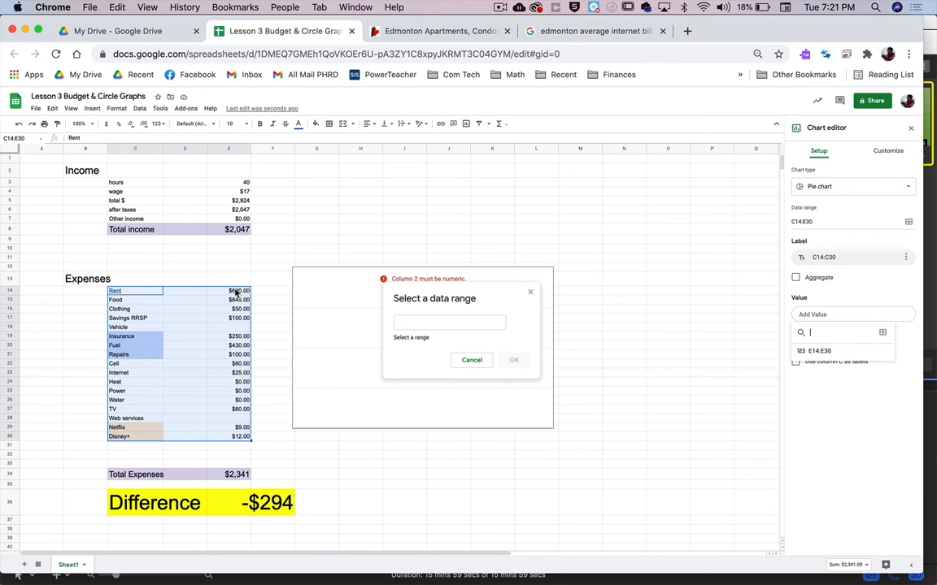
left_click_drag(235, 293, 233, 441)
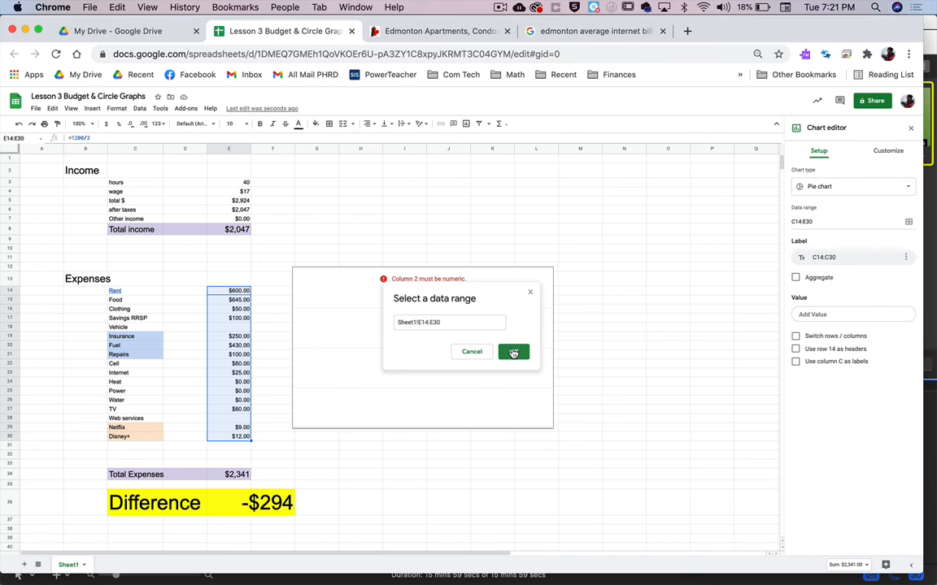
left_click(513, 353)
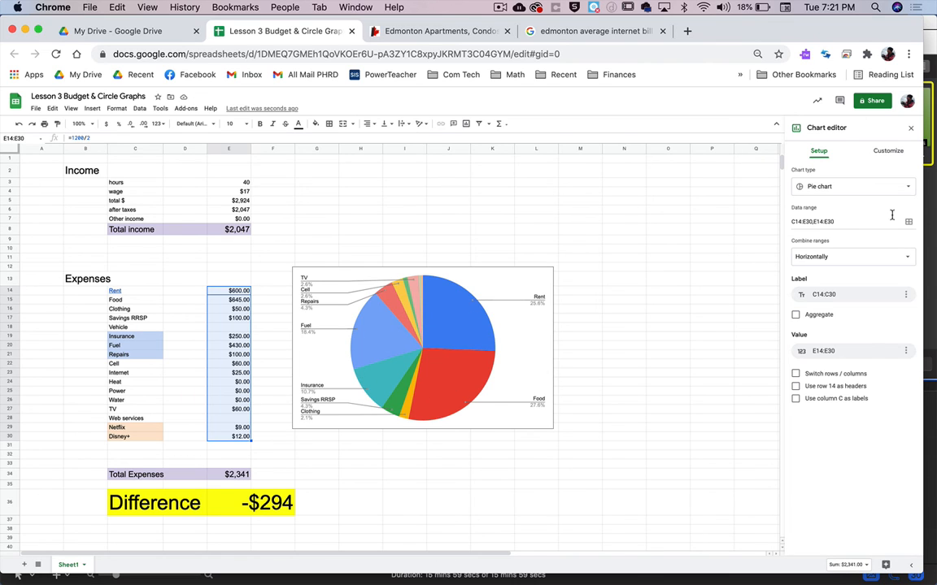
Switch the expense chart to a 3D pie chart and enlarge it to reach about row 35
left_click(875, 191)
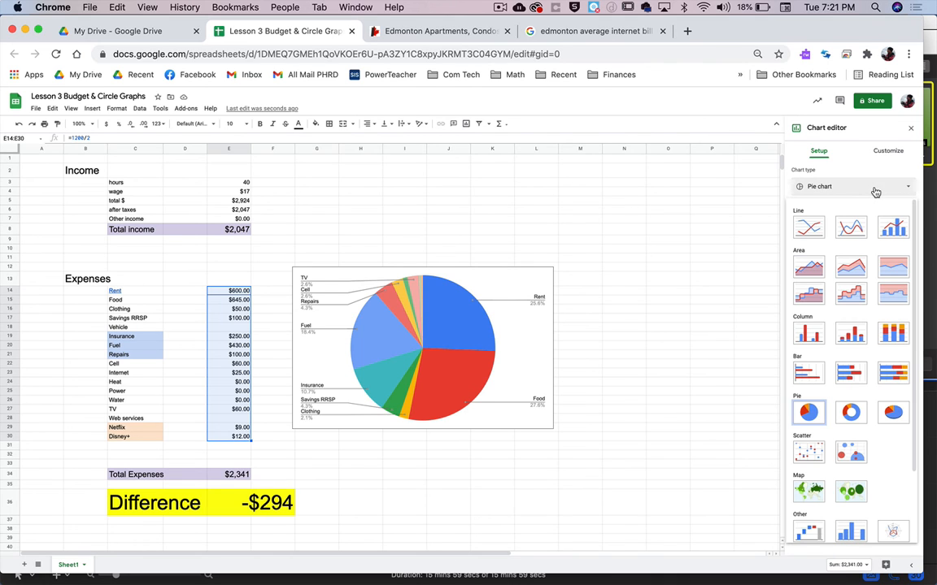
left_click(893, 413)
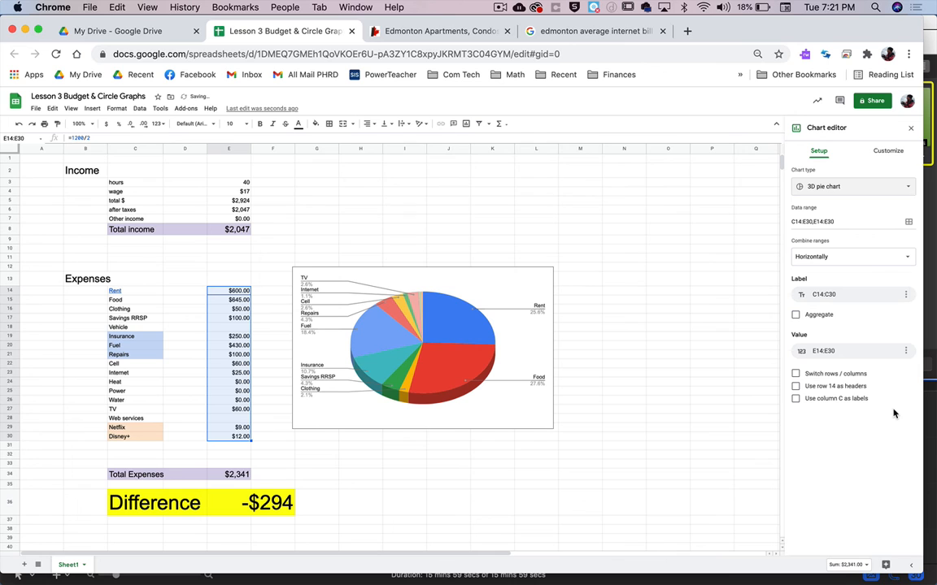
left_click(551, 426)
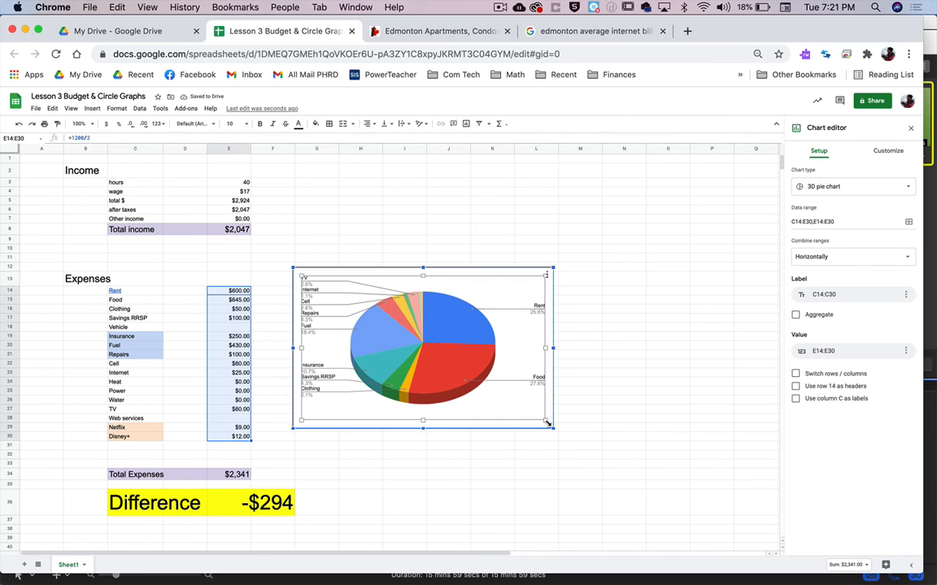
left_click_drag(552, 430, 651, 489)
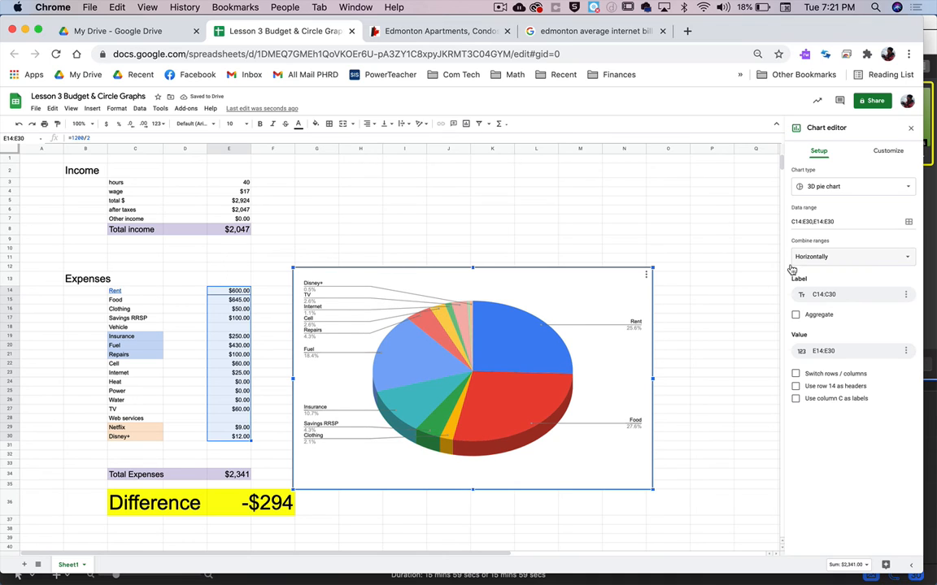
Give the expense chart a light blue background, keep the default font, and open the pie chart options
left_click(888, 152)
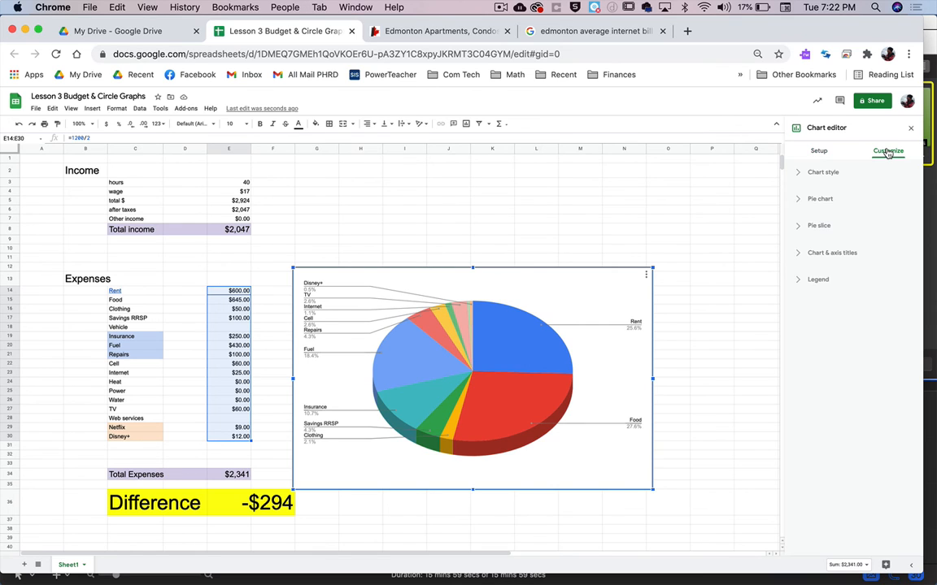
left_click(798, 175)
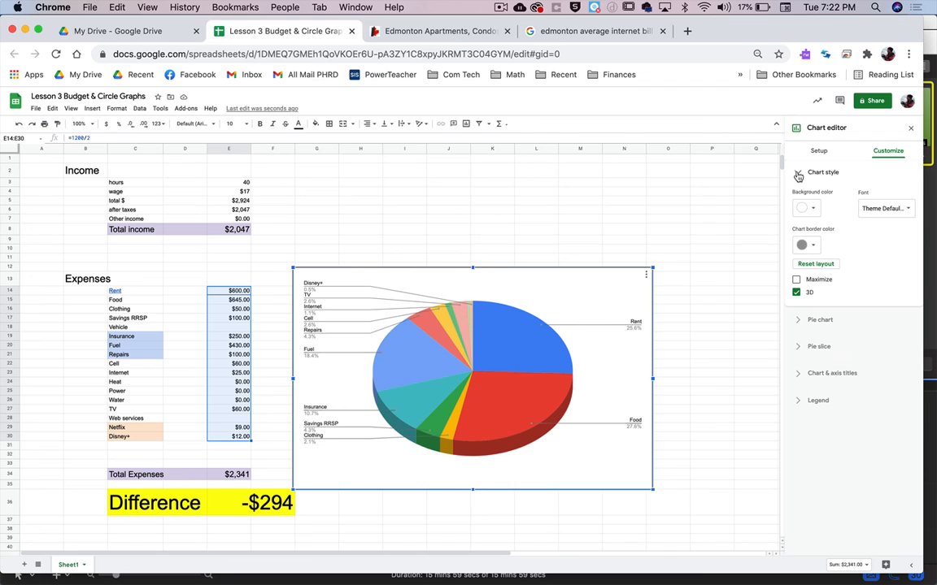
left_click(815, 209)
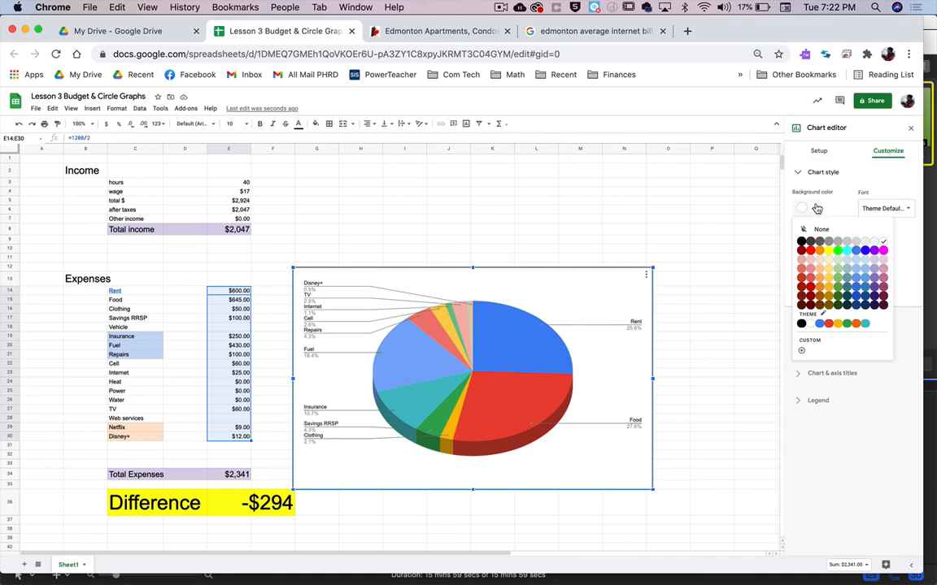
left_click(867, 261)
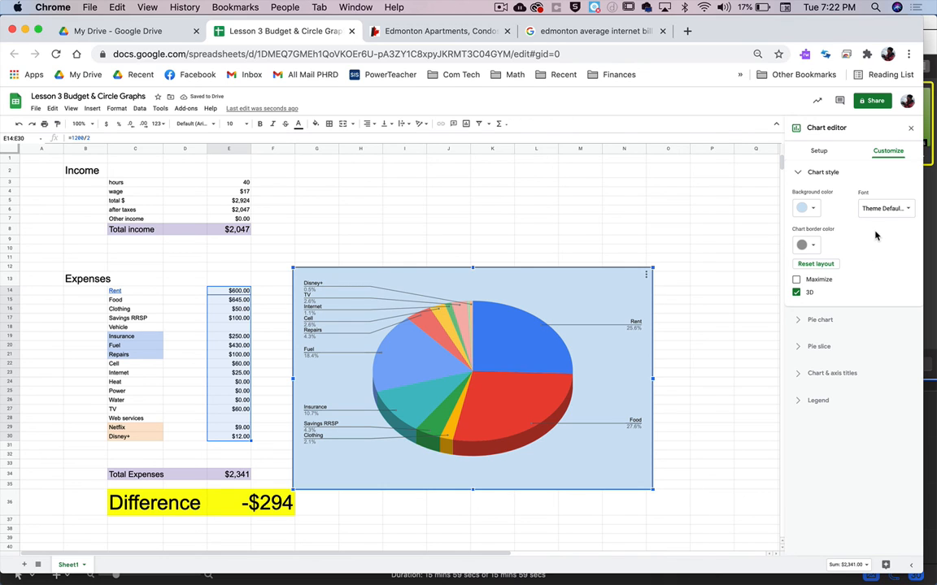
left_click(887, 208)
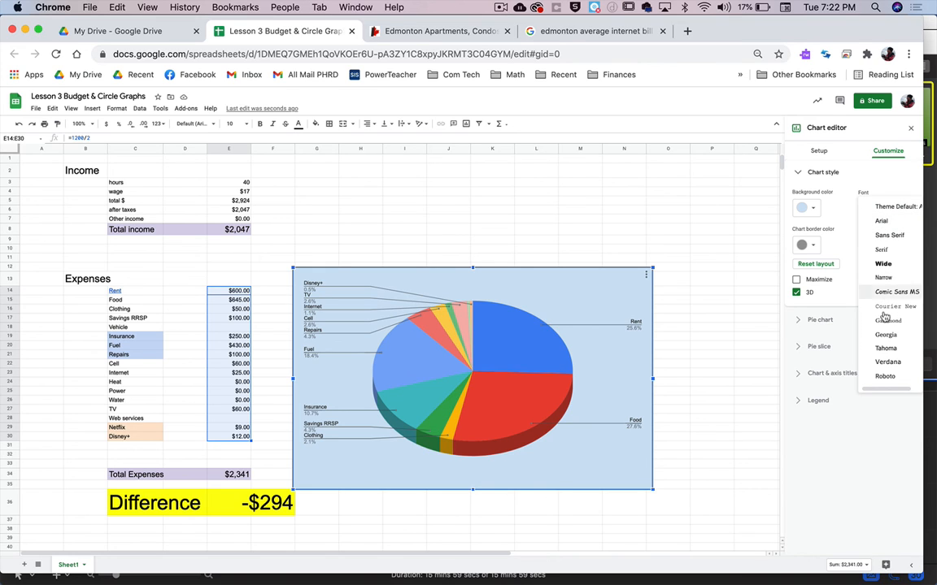
left_click(843, 209)
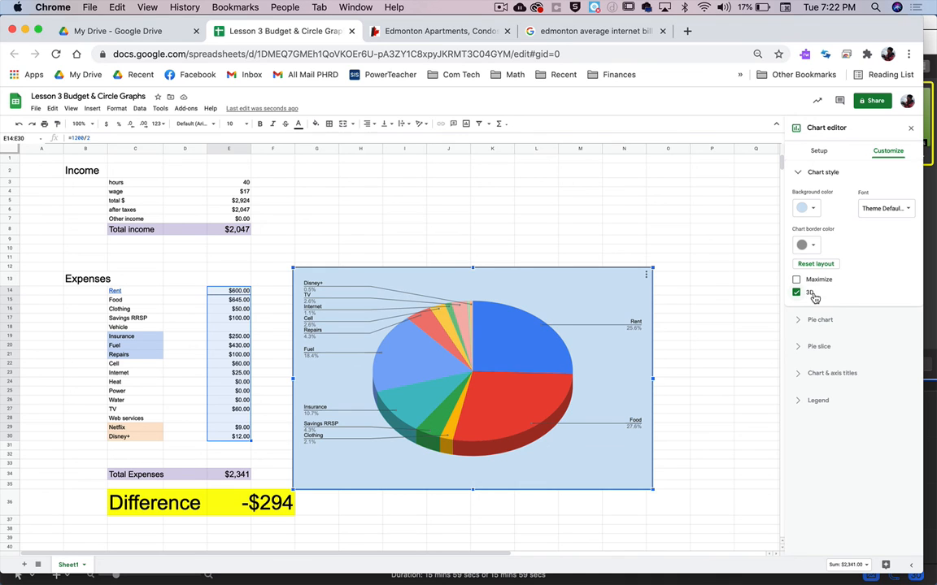
left_click(821, 173)
left_click(818, 202)
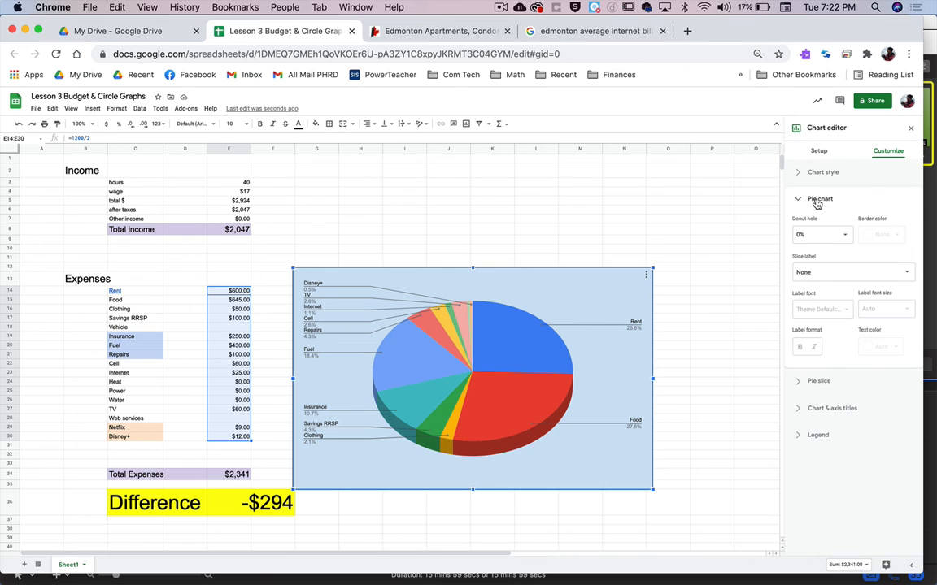
Try a 25% donut hole on the expense pie chart and set it back to 0%
left_click(846, 236)
left_click(814, 268)
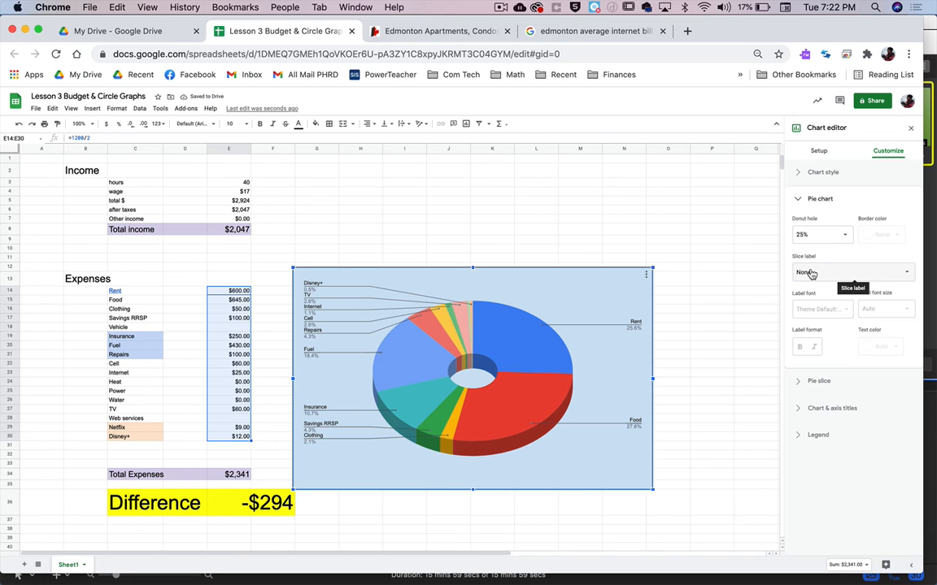
left_click(845, 236)
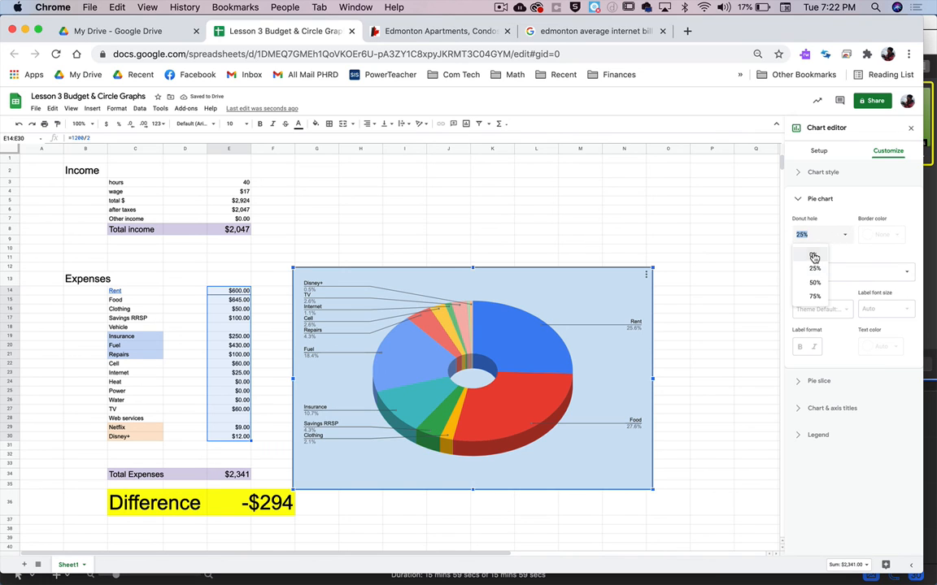
left_click(813, 254)
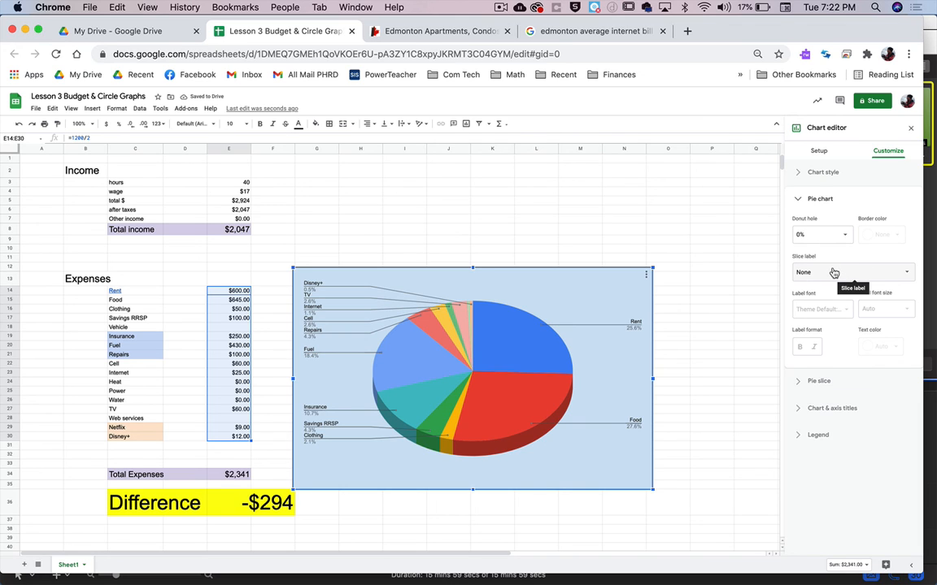
Set the slice label of the expense pie chart to Label
left_click(907, 277)
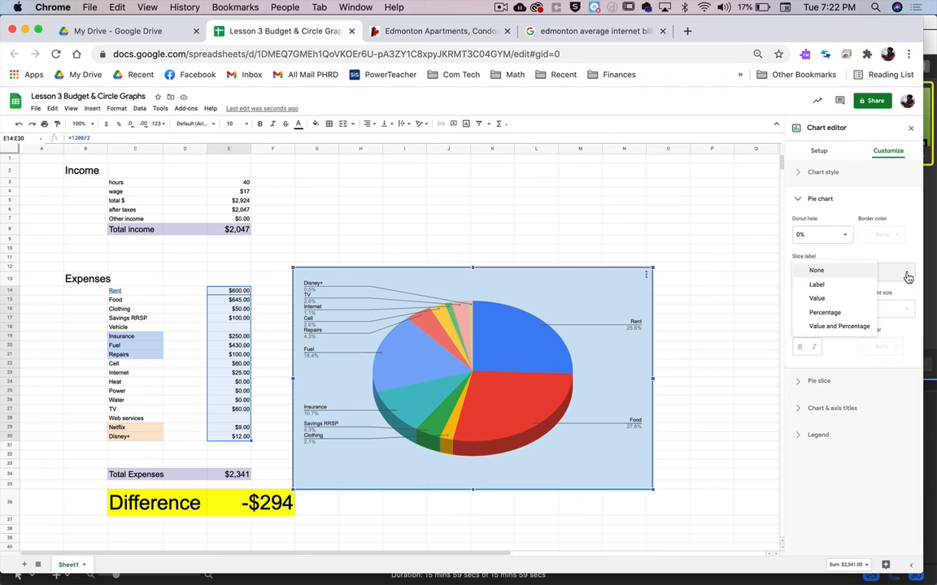
left_click(828, 285)
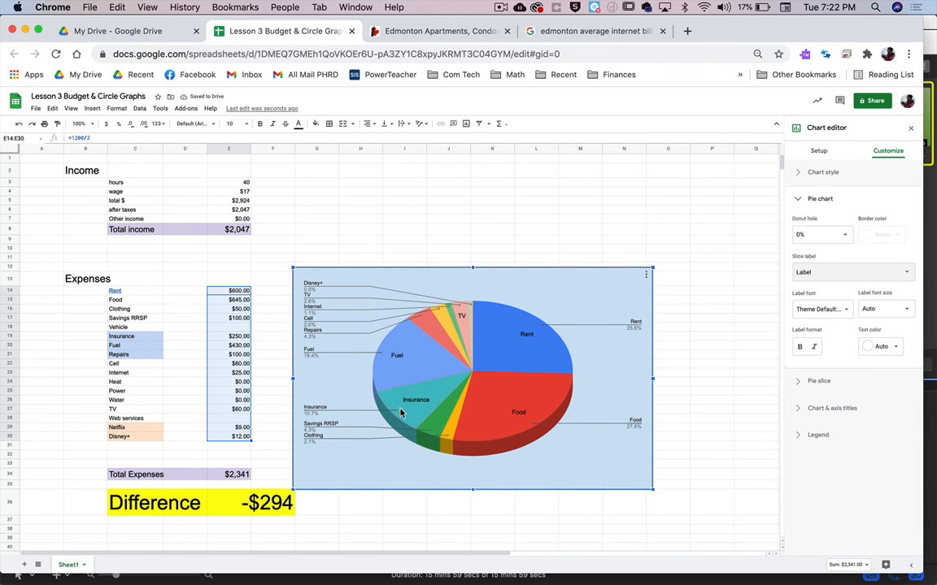
Review the slice label choices of the expense pie chart, keep Label, and close the pie chart options
left_click(831, 273)
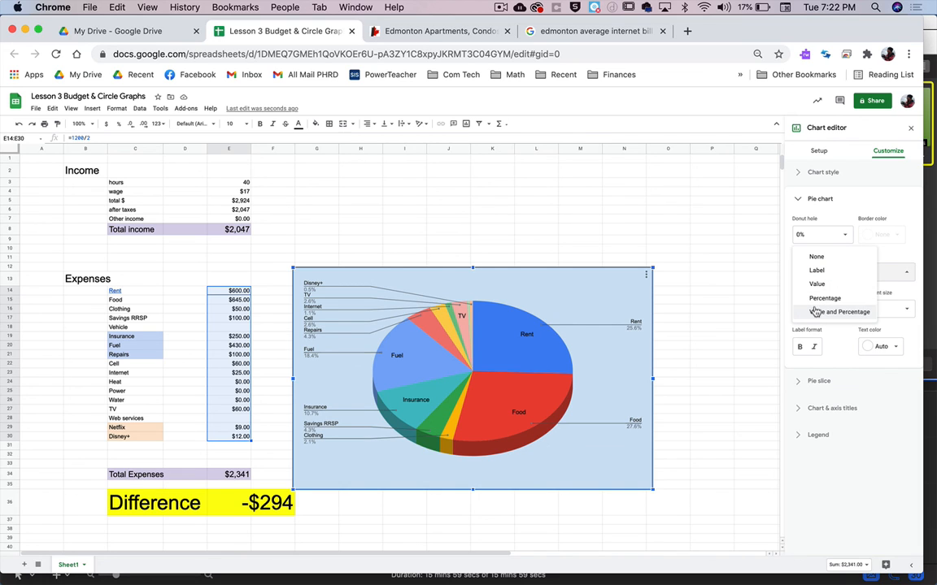
left_click(817, 270)
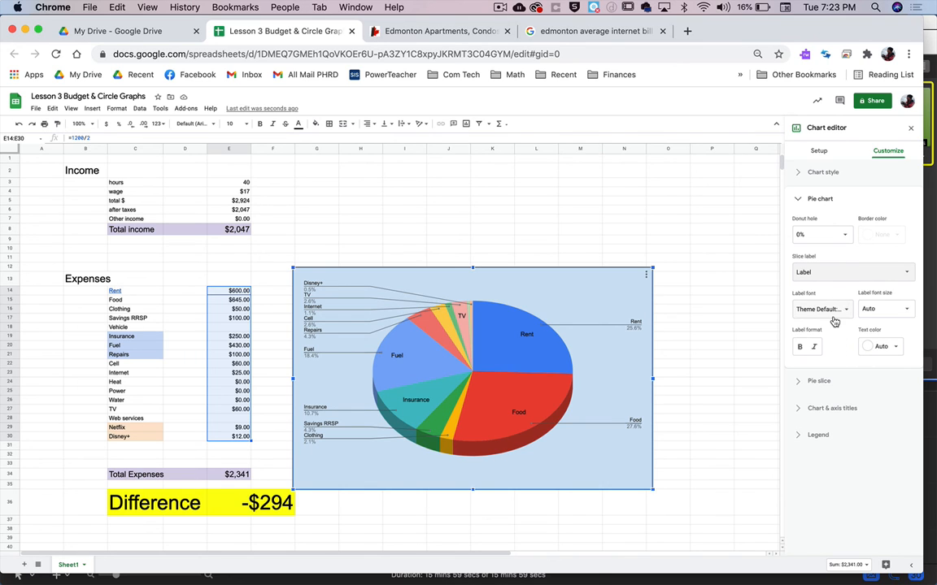
left_click(821, 200)
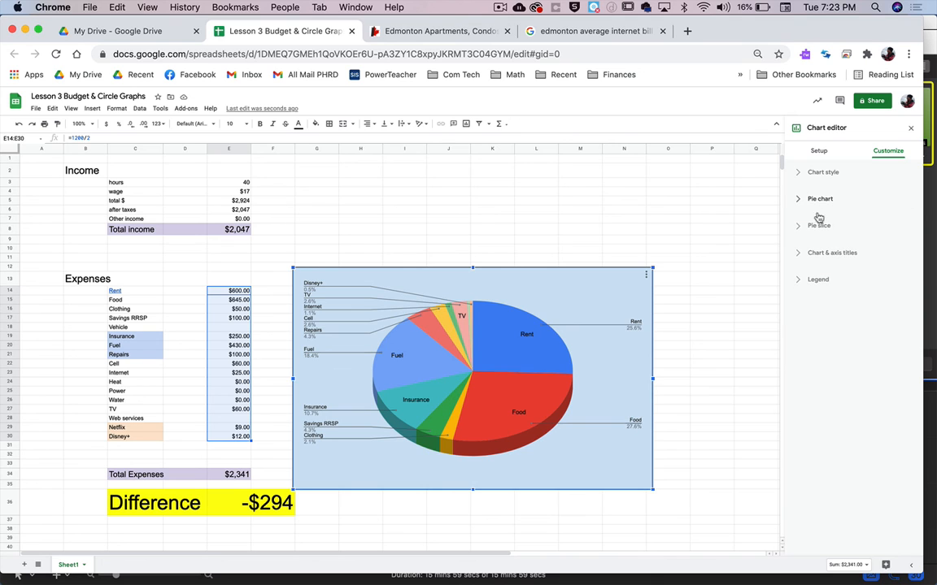
Try a 25% distance from center on the Food slice, set it back to 0%, and close the slice options
left_click(814, 227)
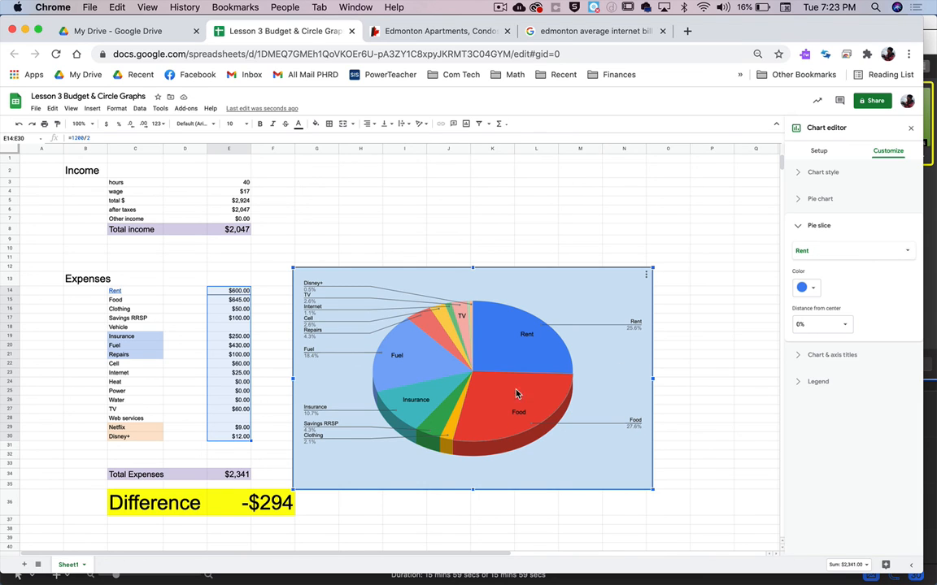
left_click(850, 253)
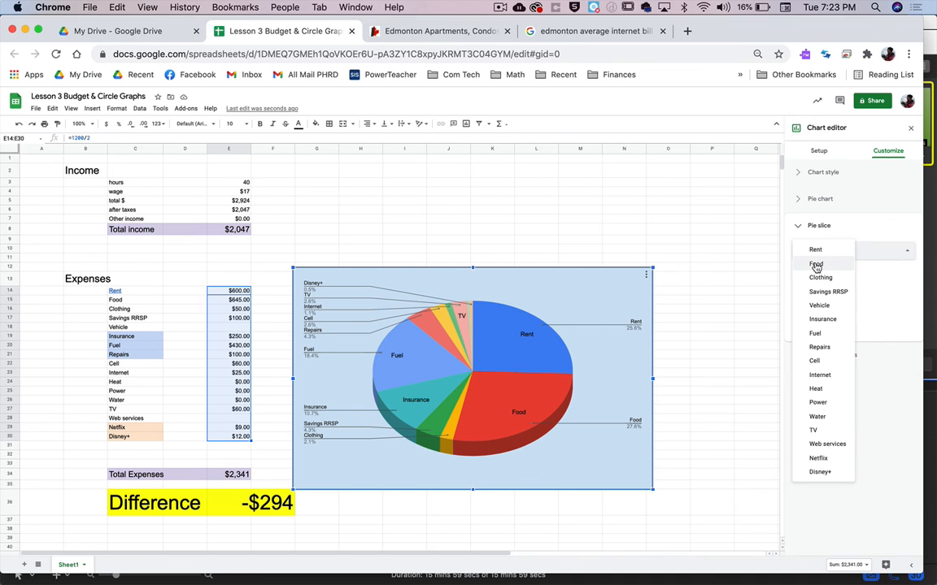
left_click(815, 264)
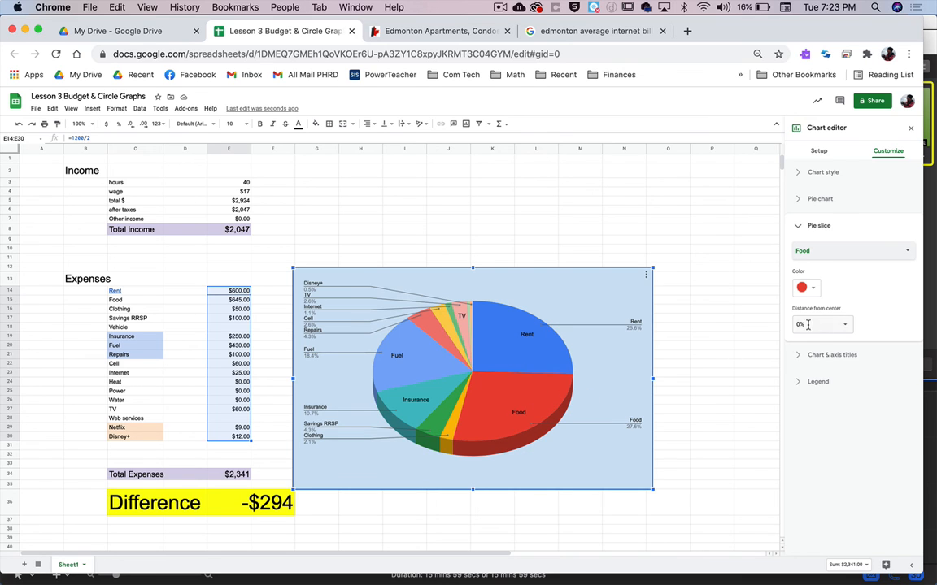
left_click(846, 324)
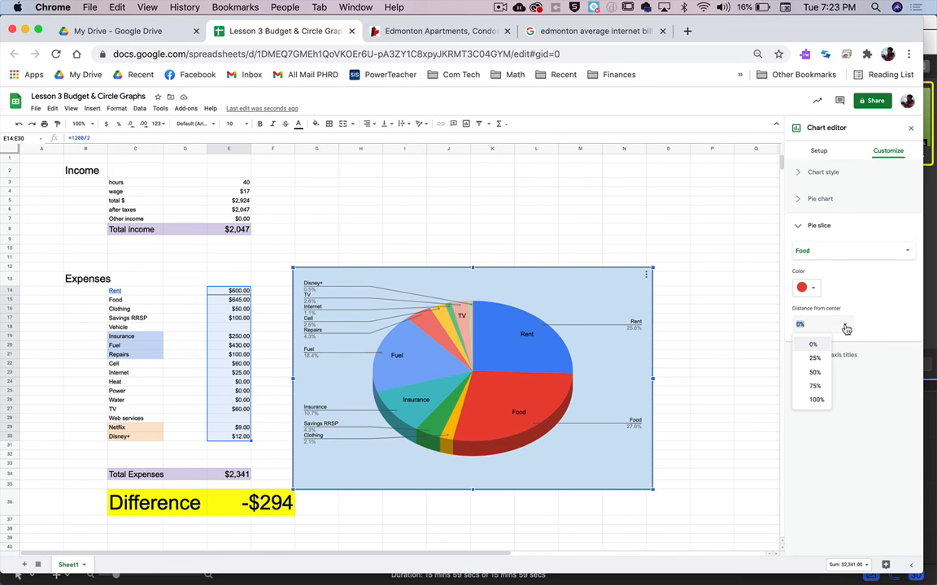
left_click(814, 358)
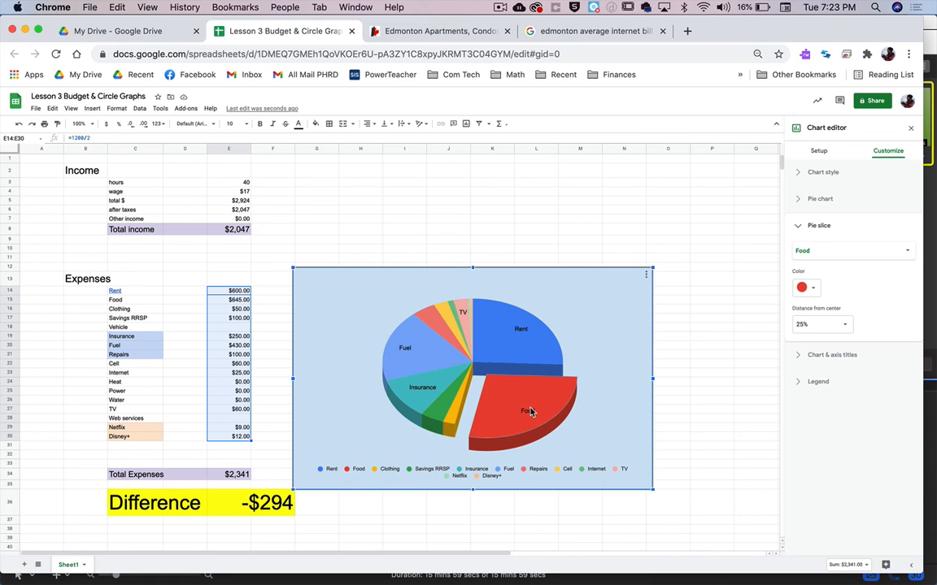
left_click(845, 328)
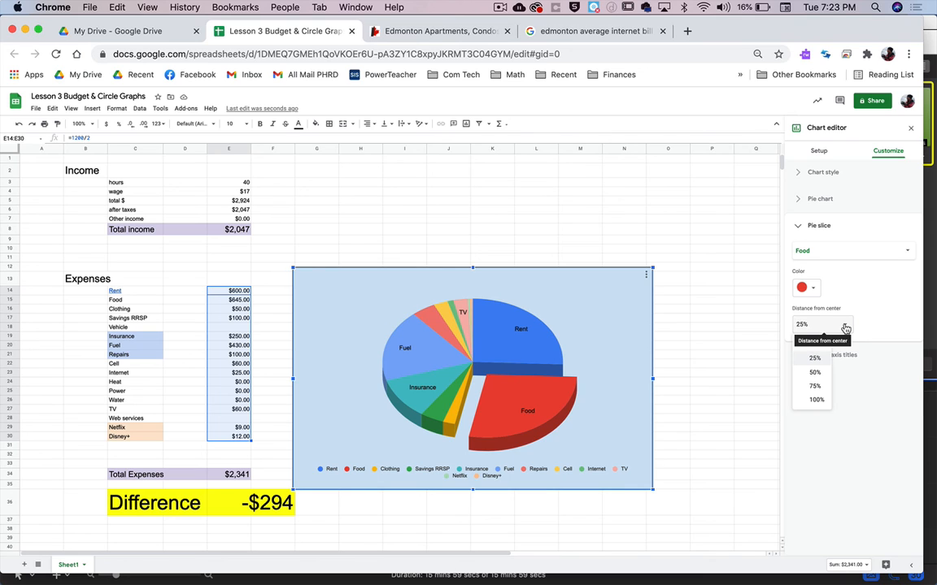
left_click(811, 348)
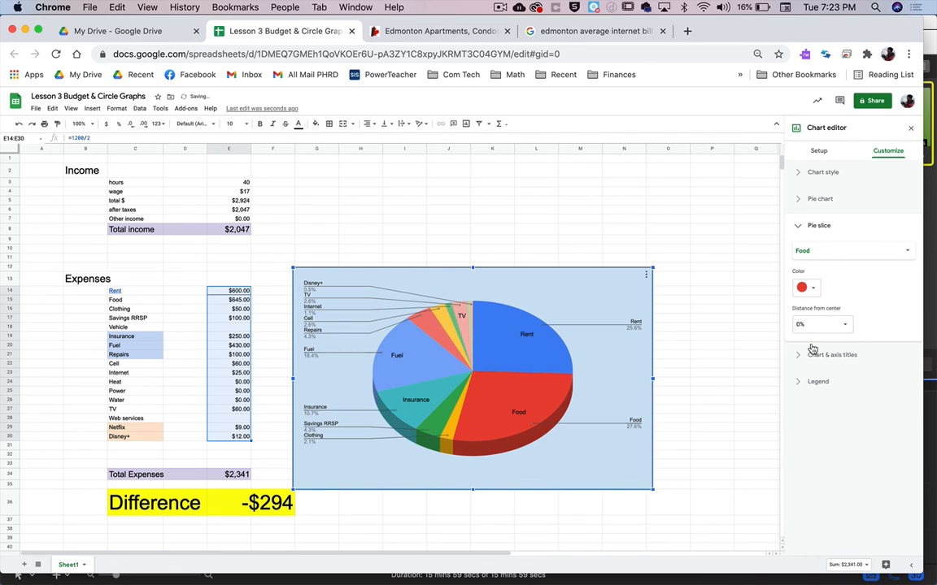
left_click(857, 252)
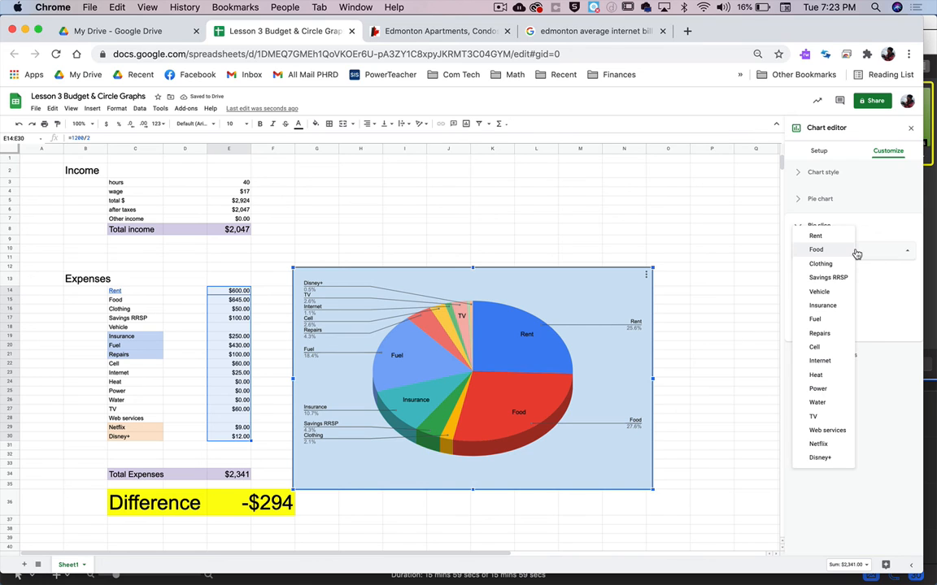
left_click(893, 275)
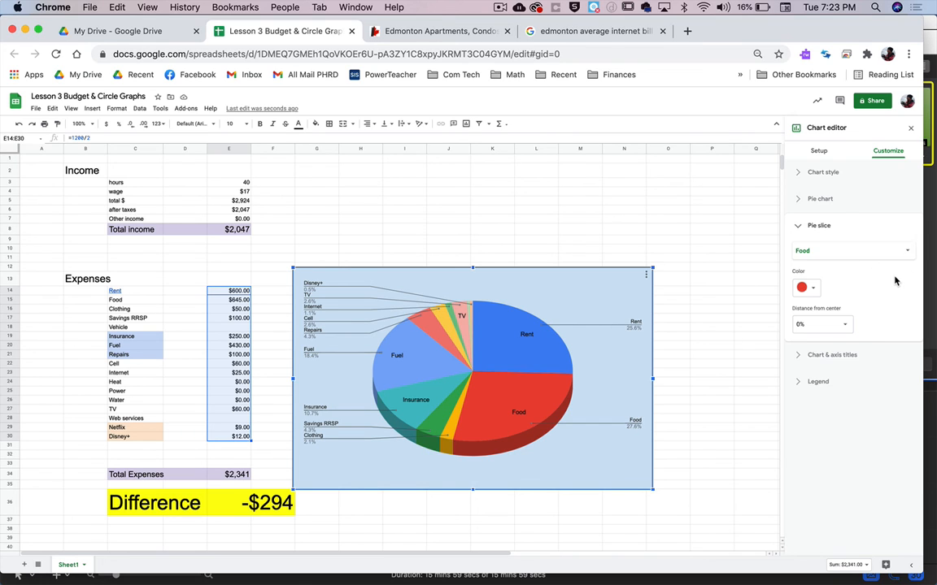
left_click(821, 229)
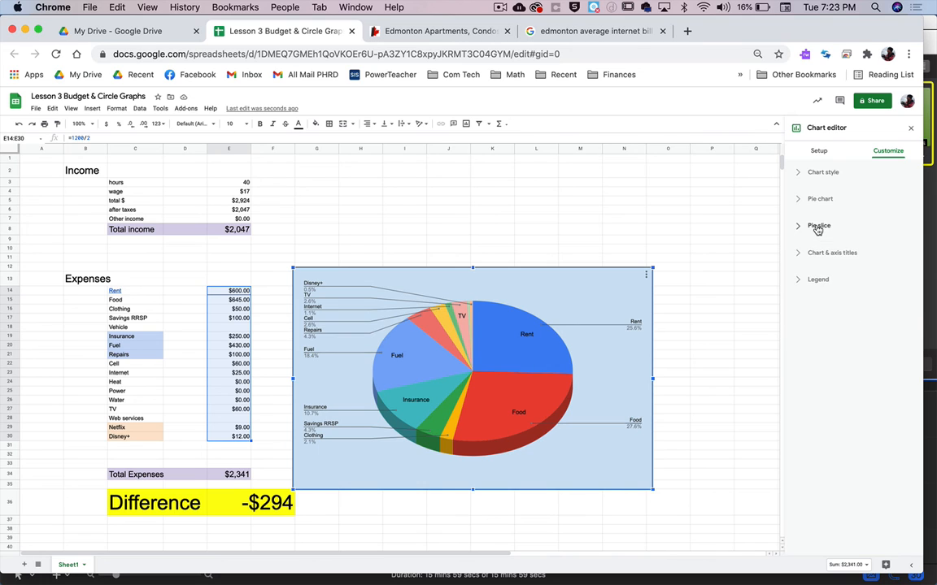
Add the chart title "Expenses" to the expense pie chart
left_click(818, 254)
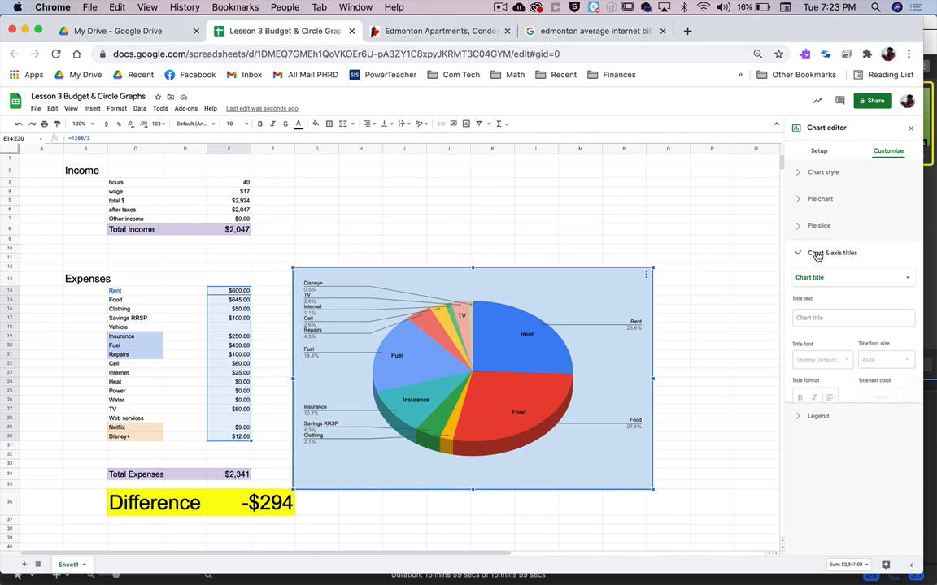
left_click(859, 282)
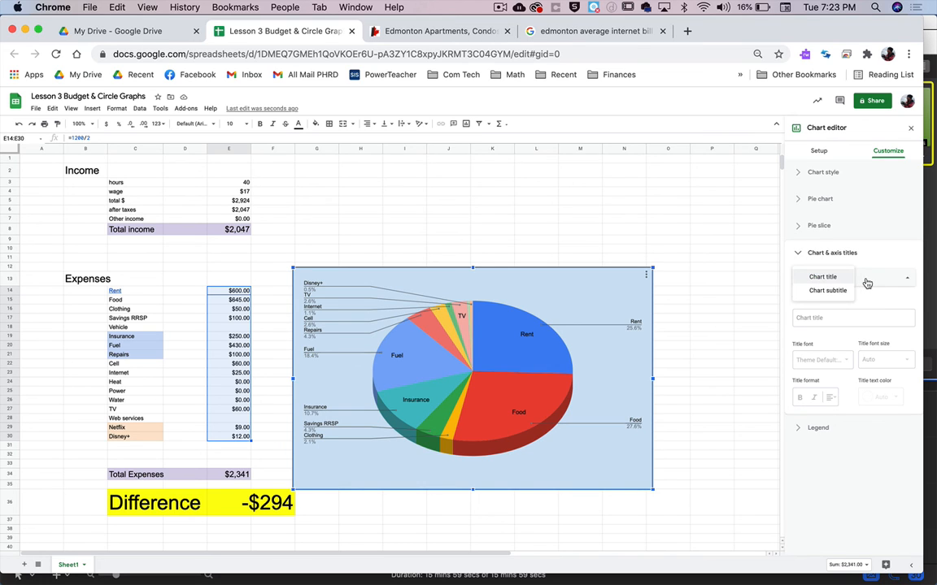
left_click(862, 279)
left_click(813, 319)
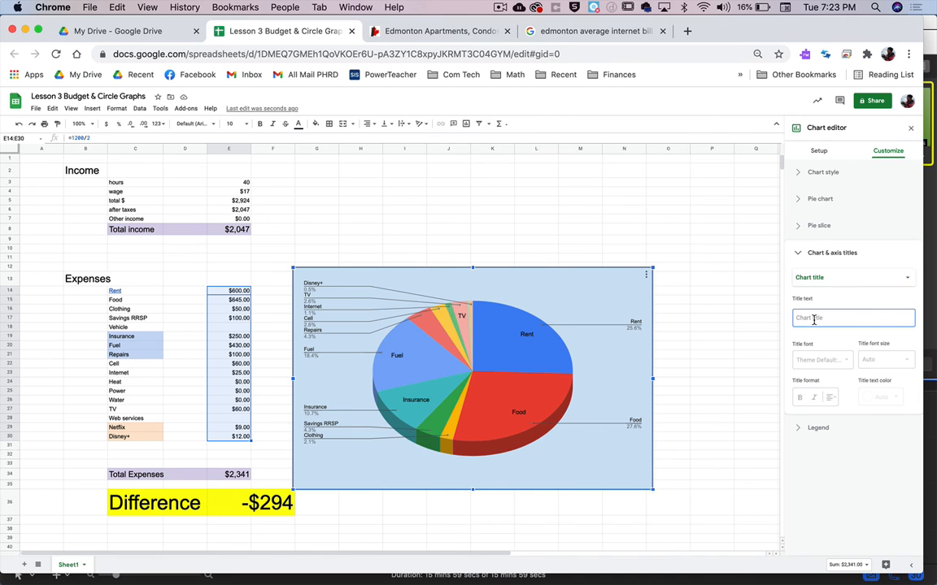
type("Expenses")
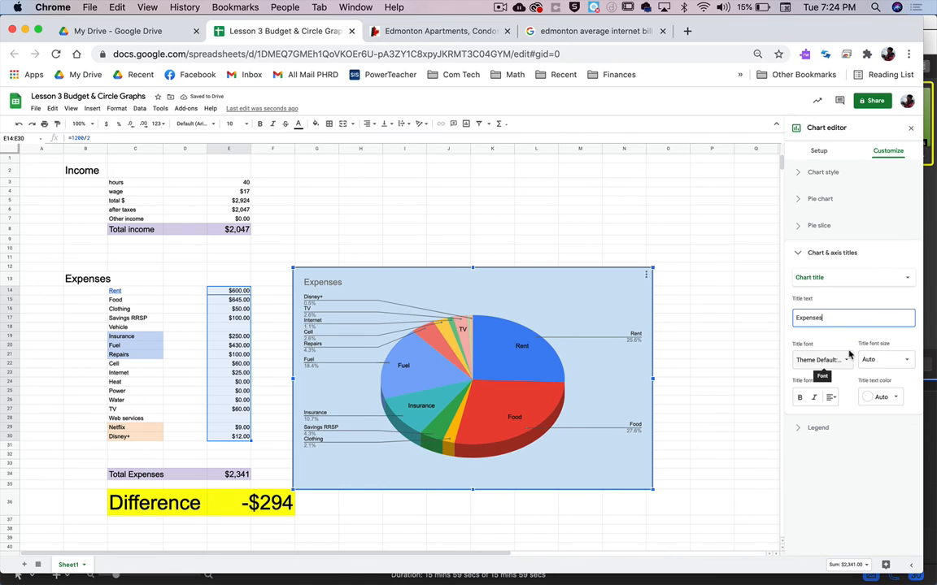
Format the chart title in red, centered, with font size 30
left_click(889, 400)
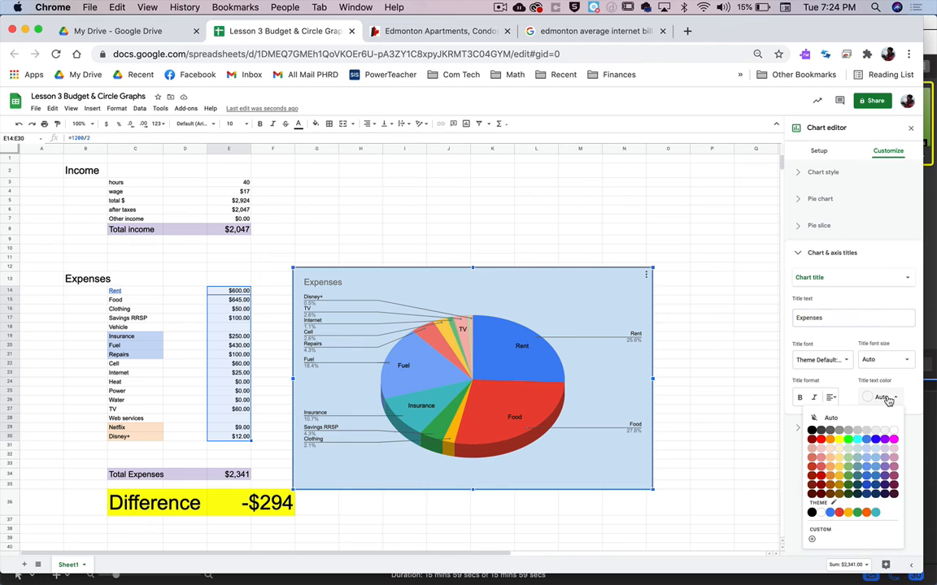
left_click(822, 443)
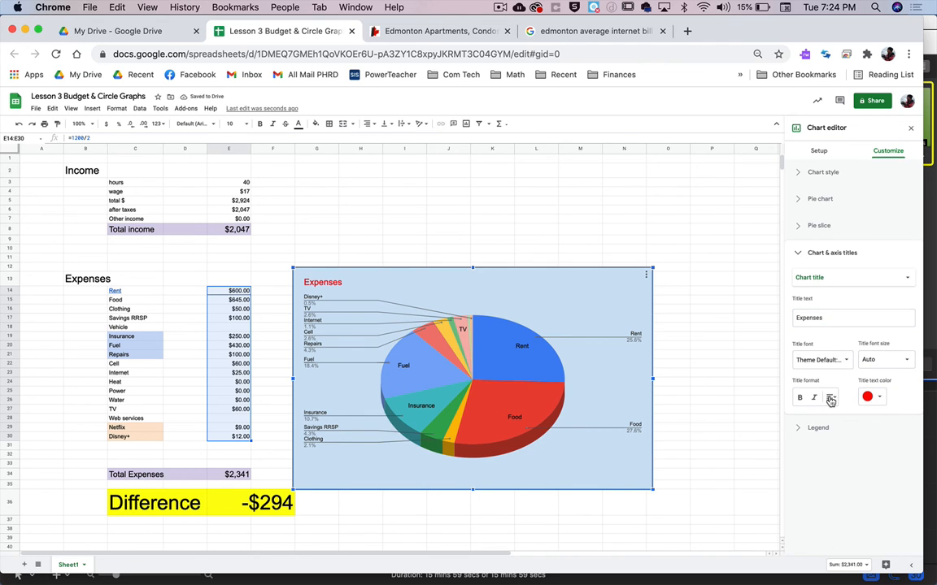
left_click(830, 398)
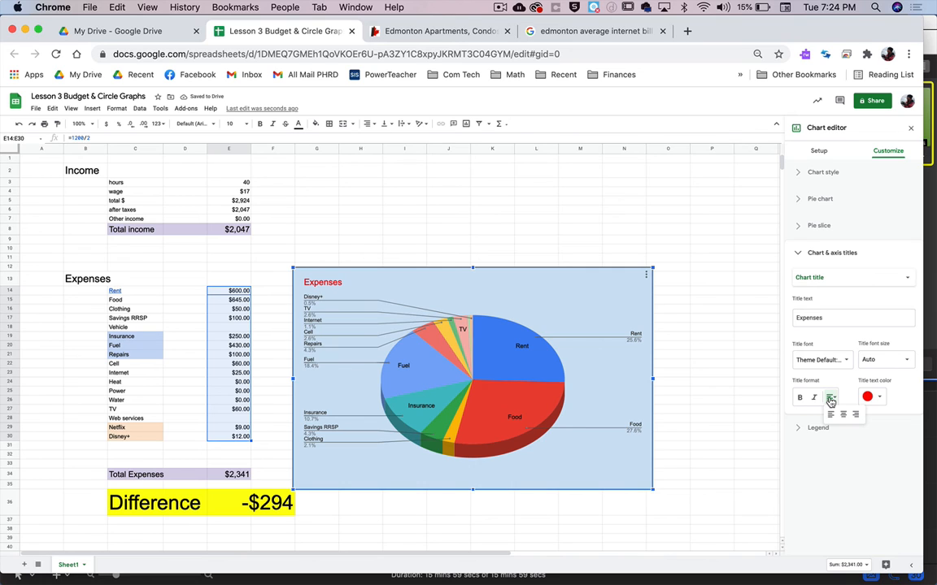
left_click(842, 417)
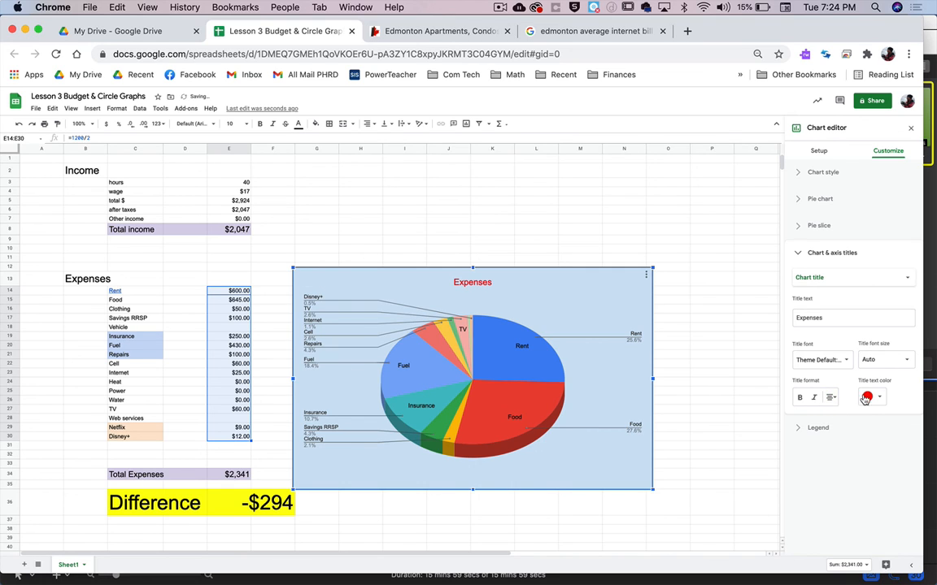
left_click(907, 362)
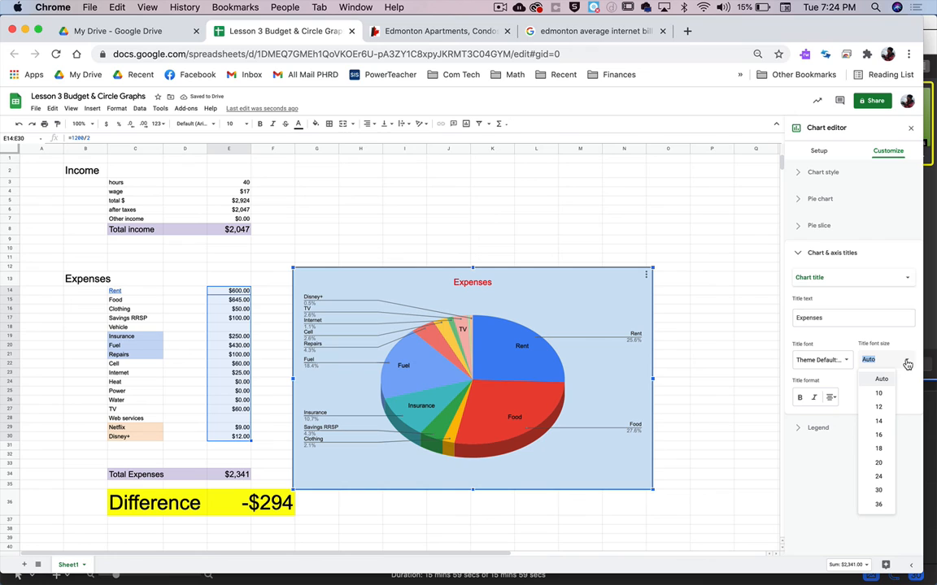
left_click(878, 491)
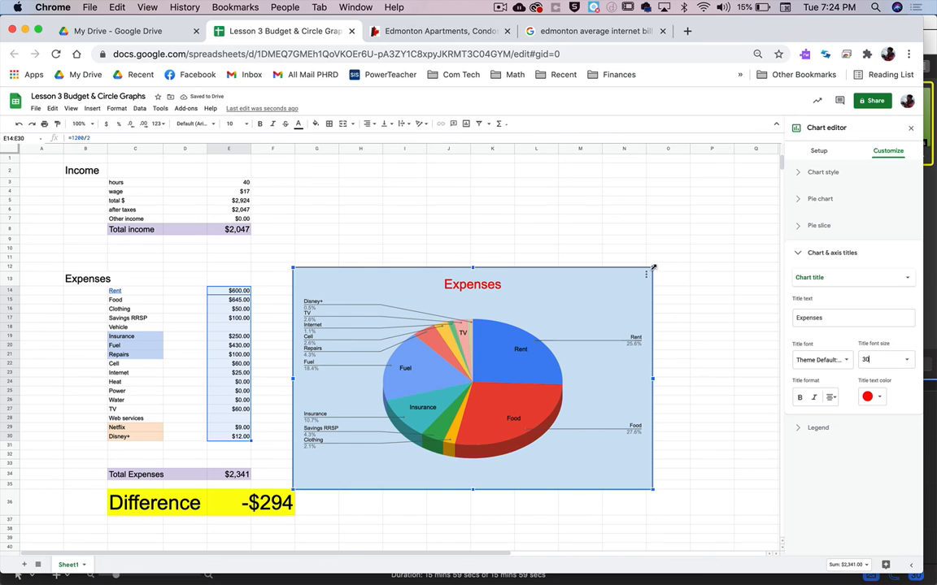
Enlarge the expense chart up to about row 8 and column P, and close the chart editor after checking the legend options
left_click_drag(653, 267, 719, 227)
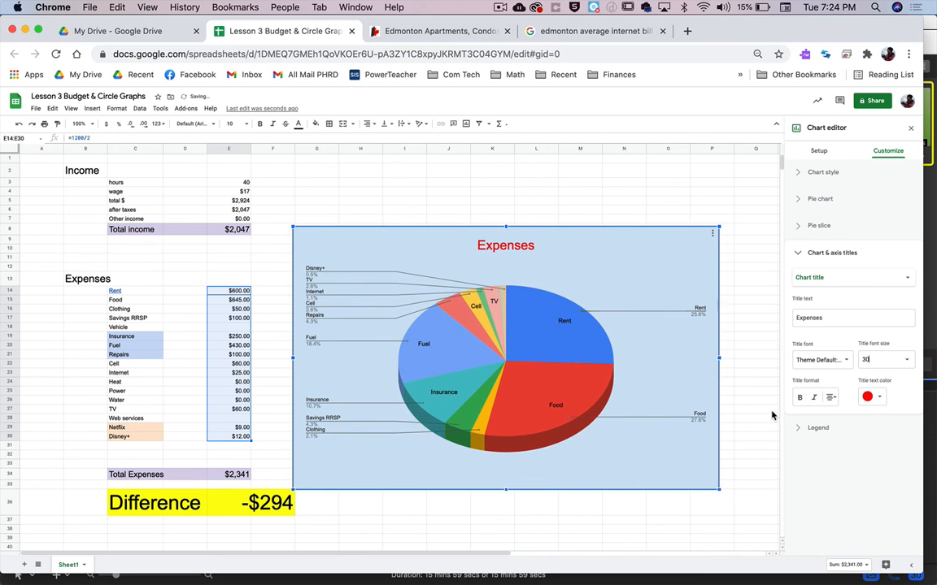
left_click(825, 257)
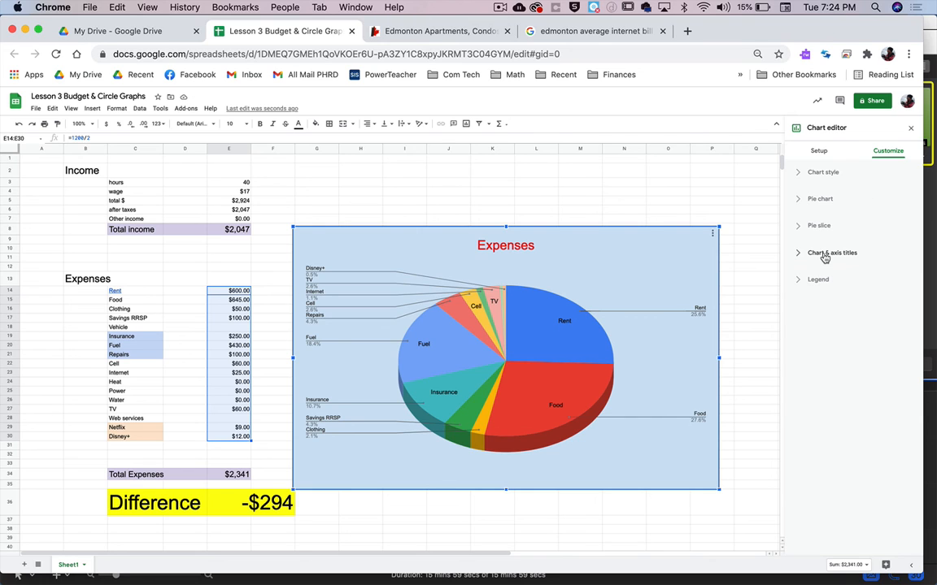
left_click(815, 280)
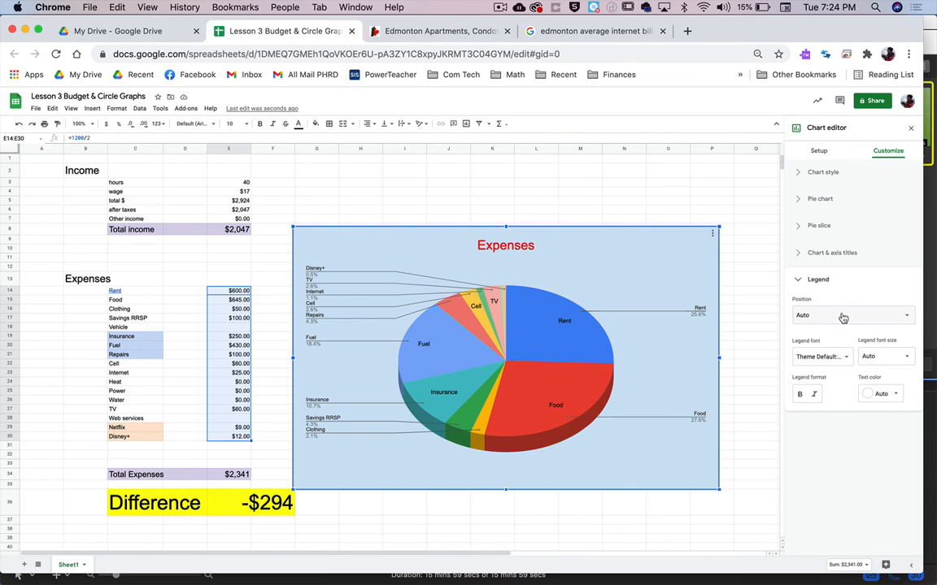
left_click(818, 280)
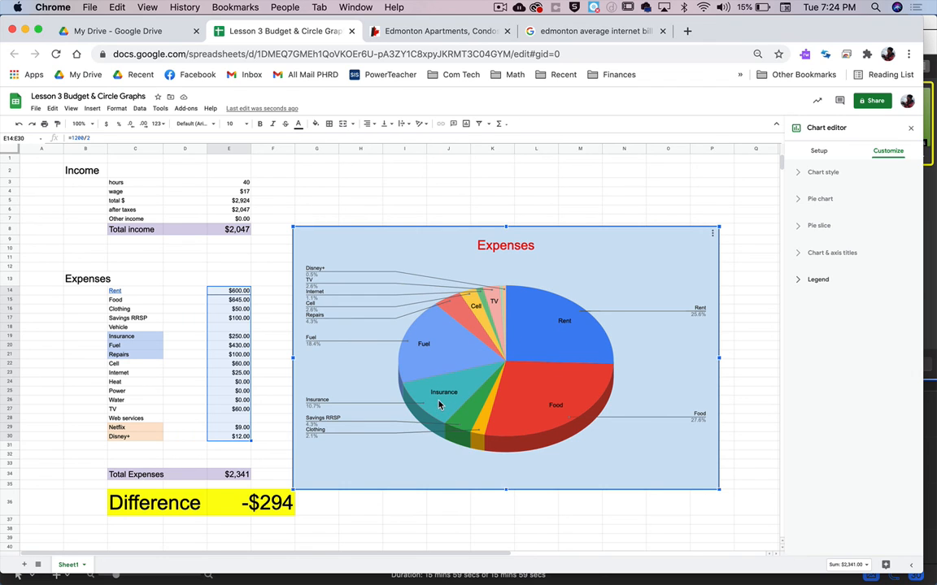
left_click(232, 269)
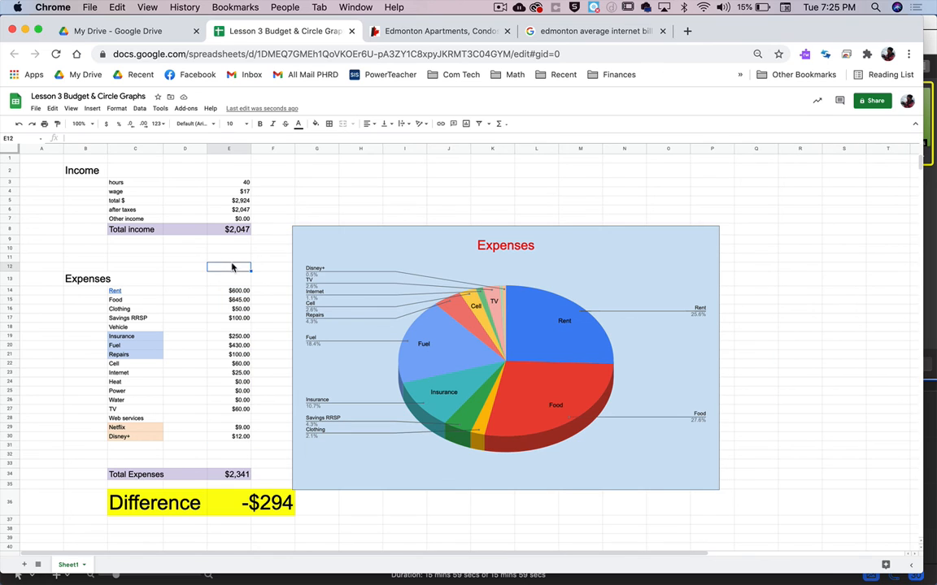
Try 45 as the hours in the Income section and set the hours back to 40
left_click(231, 194)
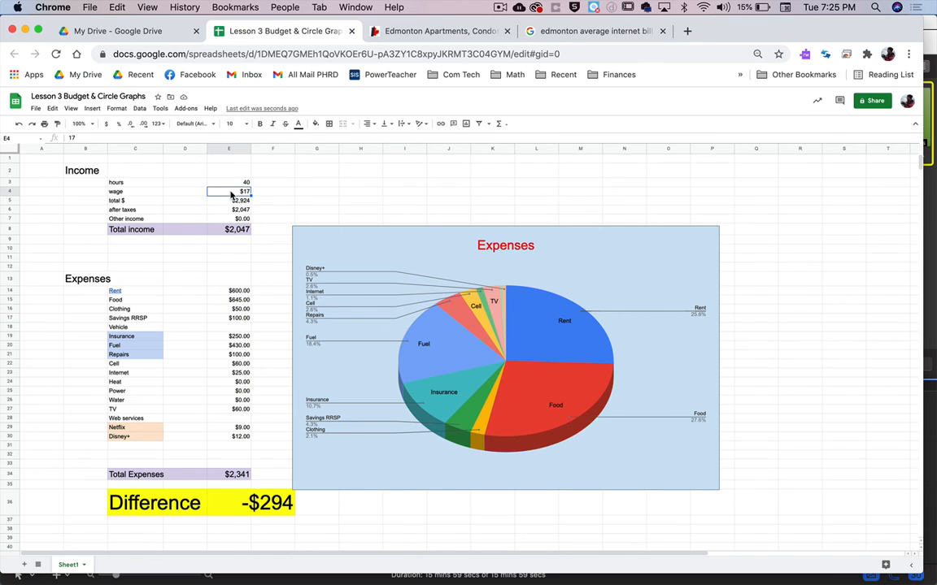
left_click(218, 186)
type("45")
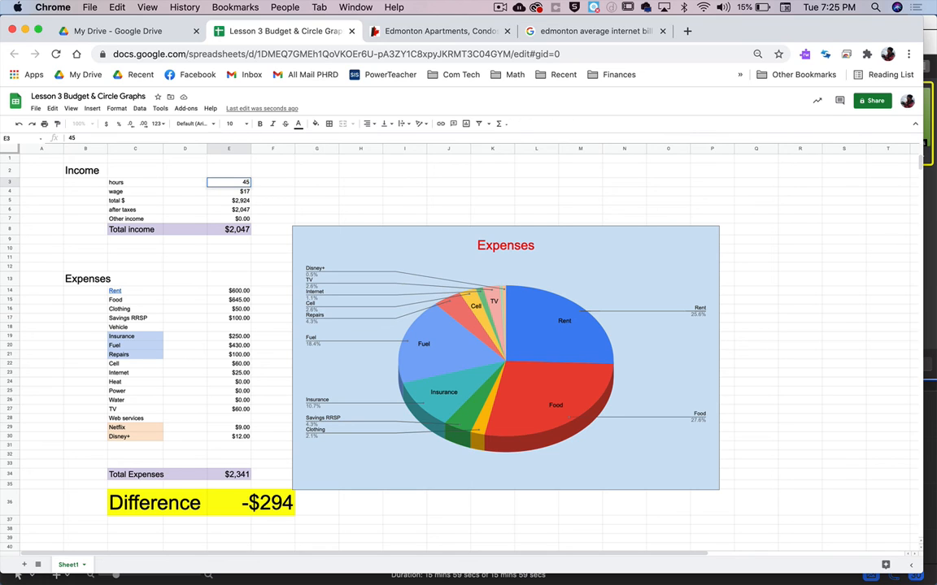
key("Return")
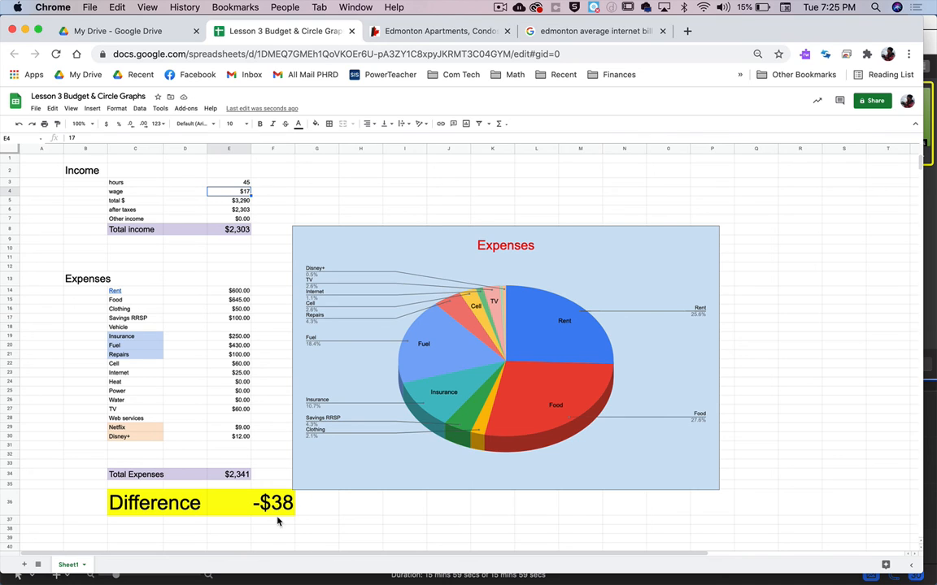
left_click(249, 182)
type("40")
left_click(249, 183)
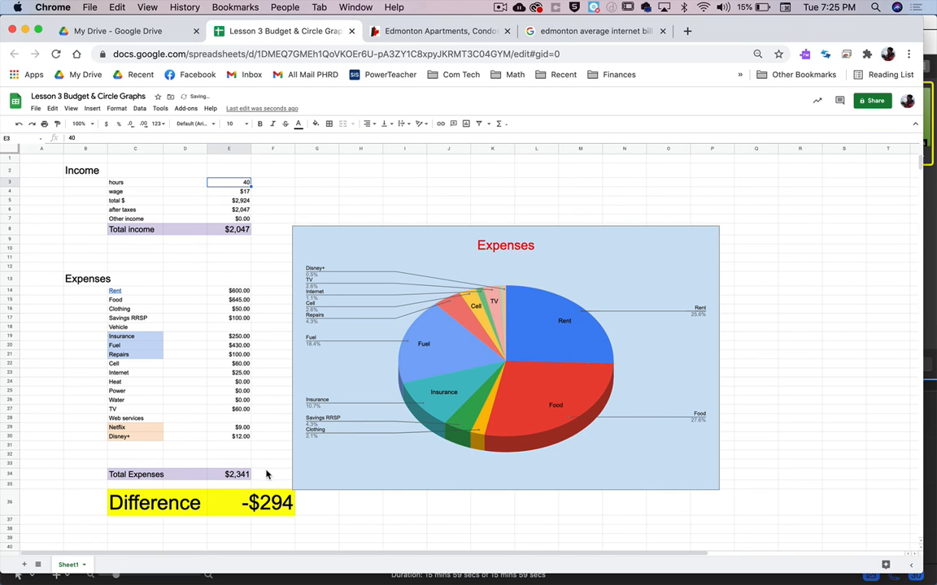